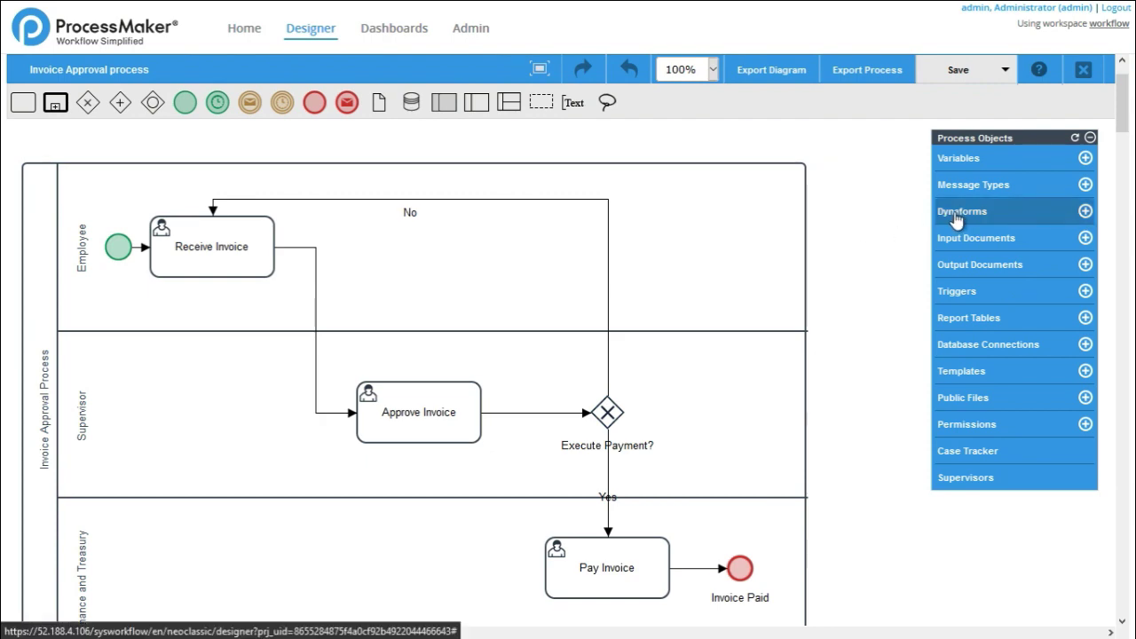
Open the Report form Dynaform of the Invoice Approval process and examine its Invoice Type and Invoice Subtype fields.
click(952, 218)
click(834, 258)
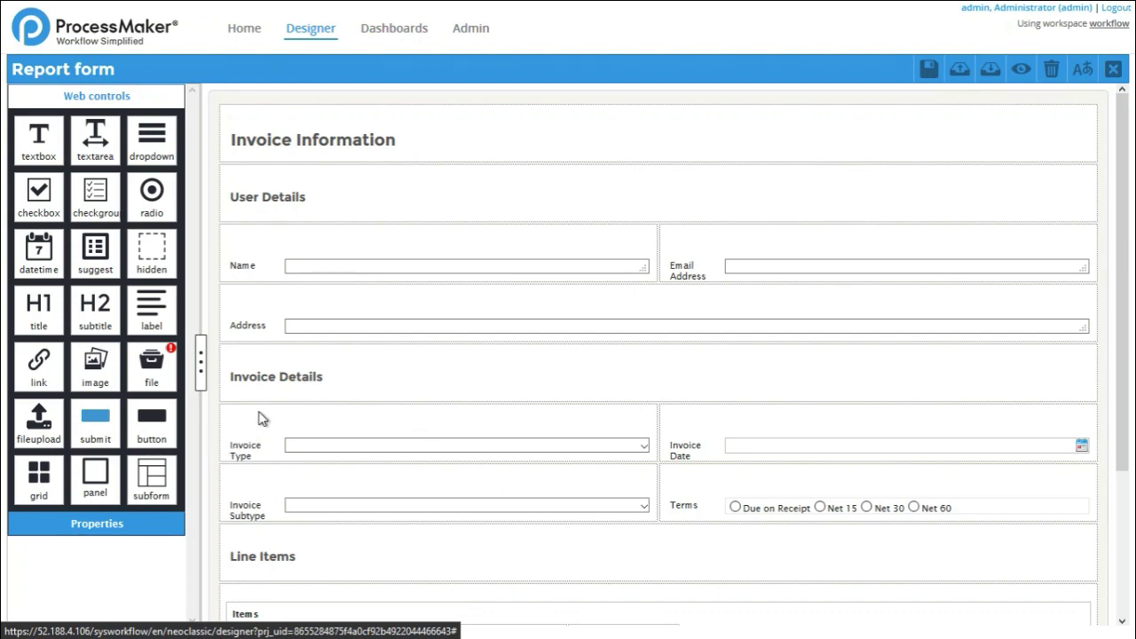
scroll(259, 390, down, 1)
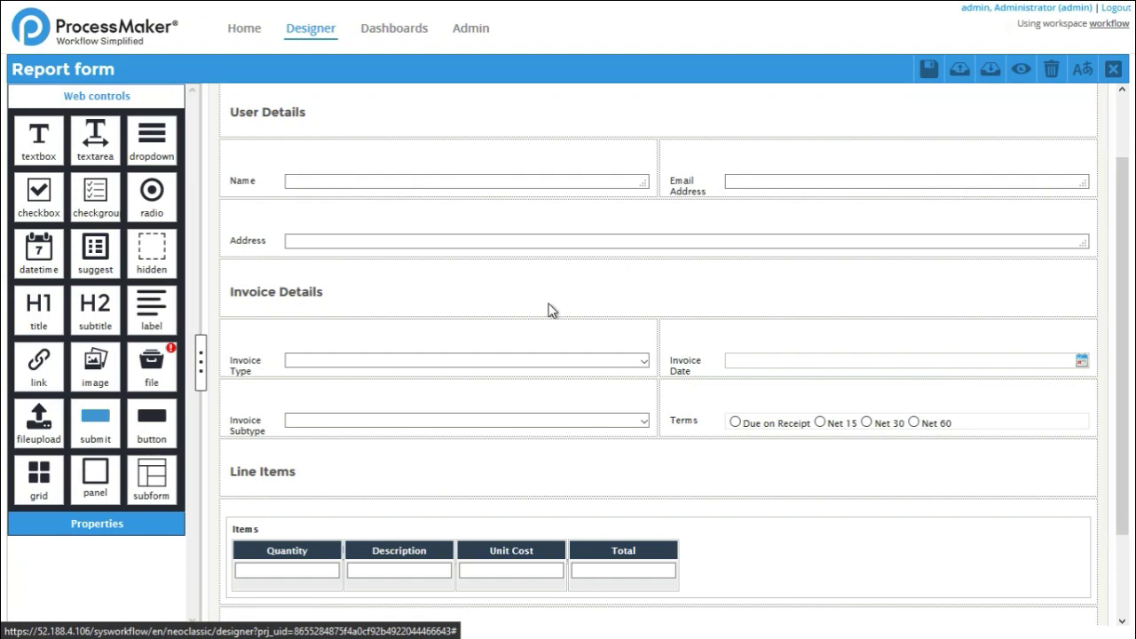
click(243, 372)
click(247, 421)
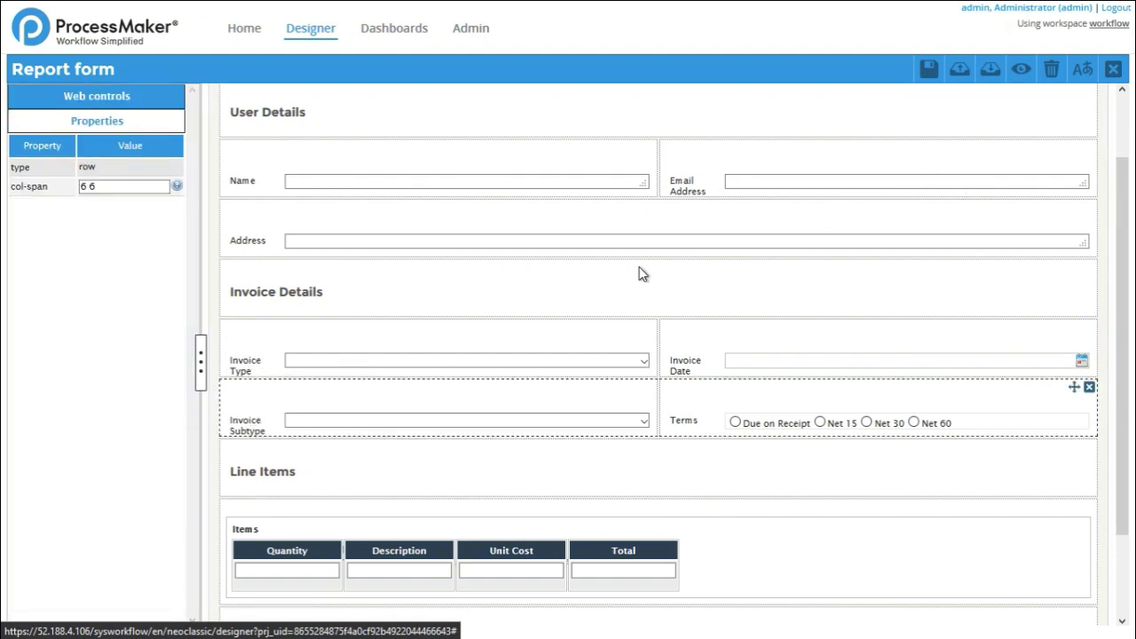
Preview the Report form and check the Invoice Type and Invoice Subtype dropdowns for available options.
click(1021, 70)
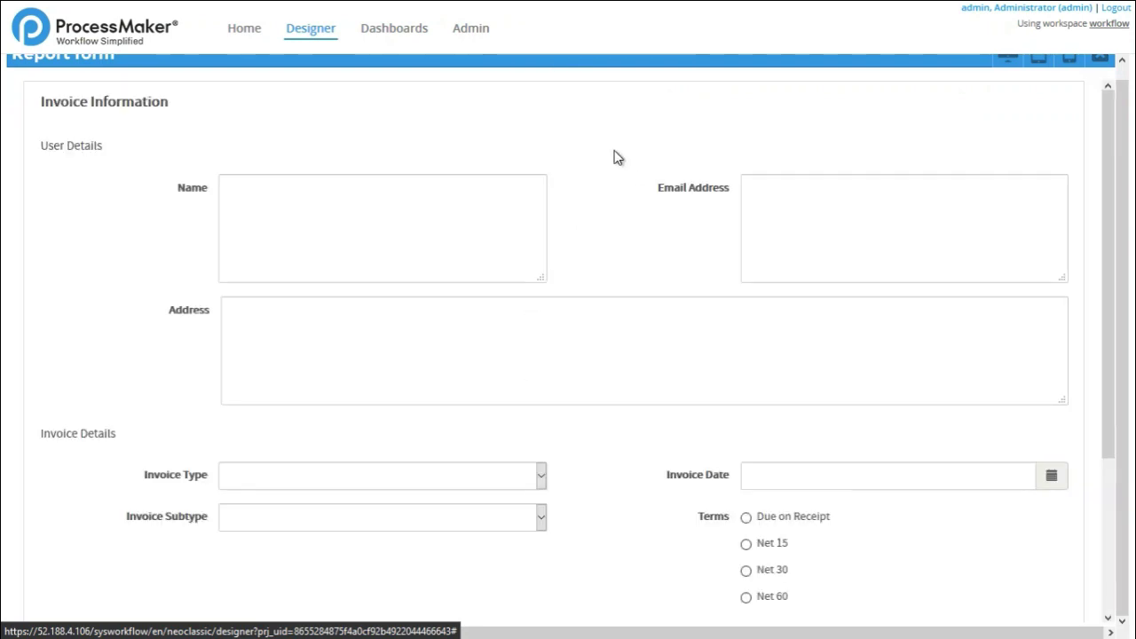
scroll(495, 414, down, 1)
scroll(495, 413, down, 3)
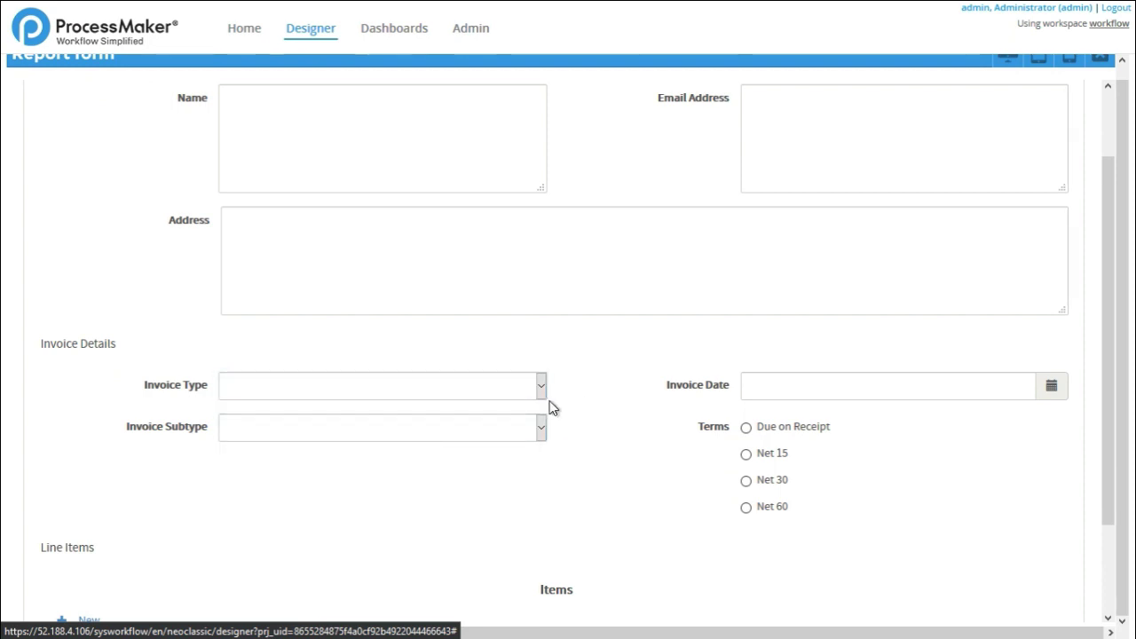
scroll(567, 410, up, 1)
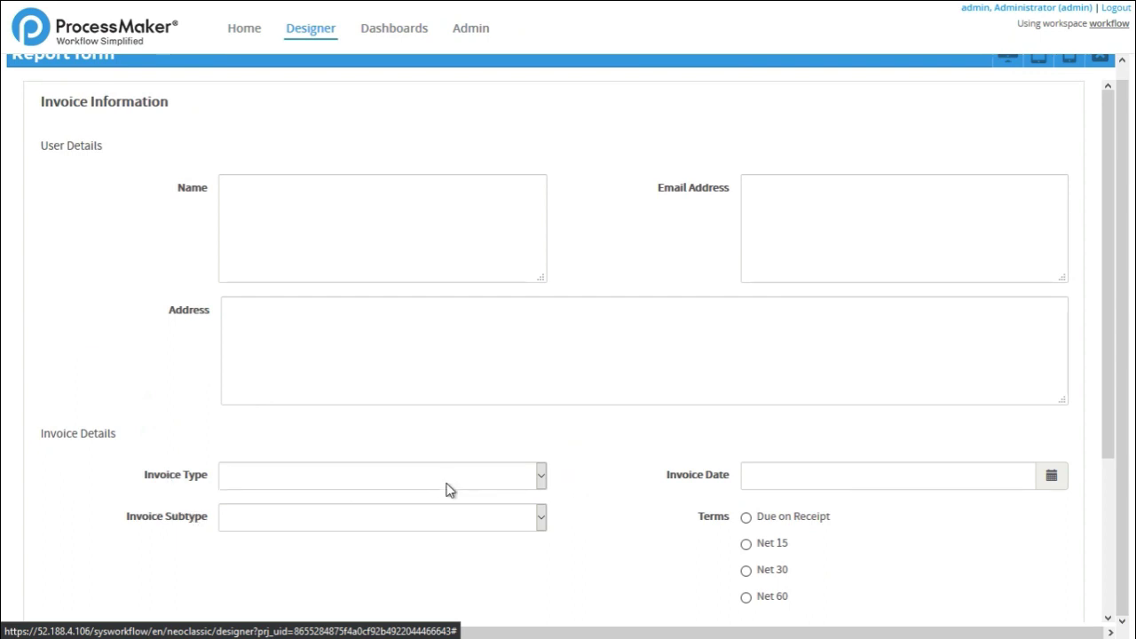
click(524, 486)
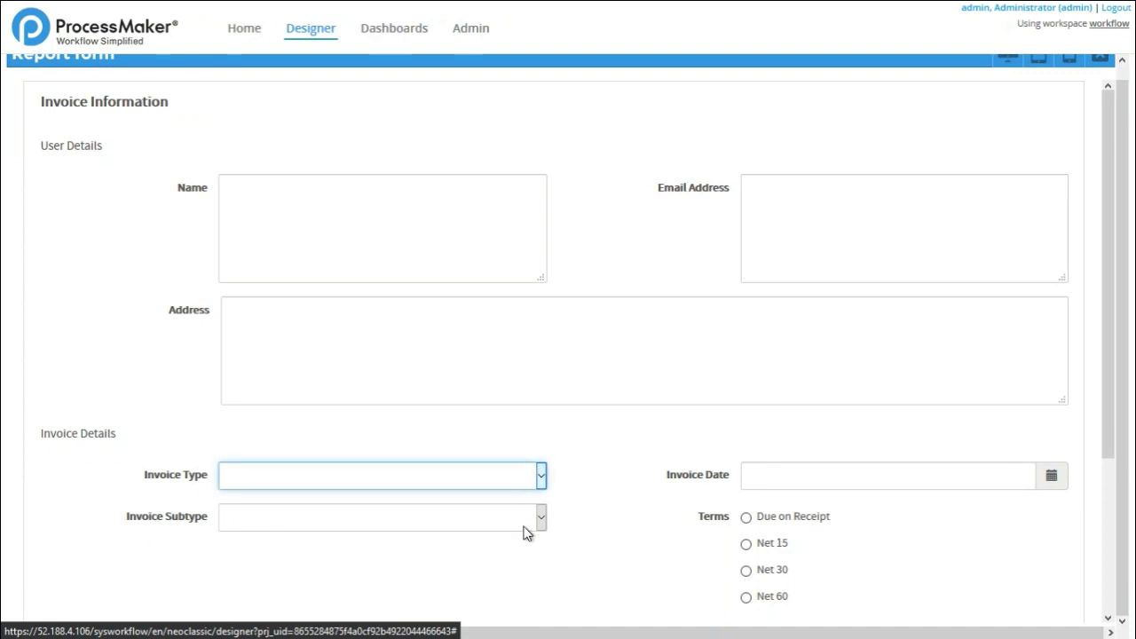
click(524, 524)
click(523, 482)
click(520, 523)
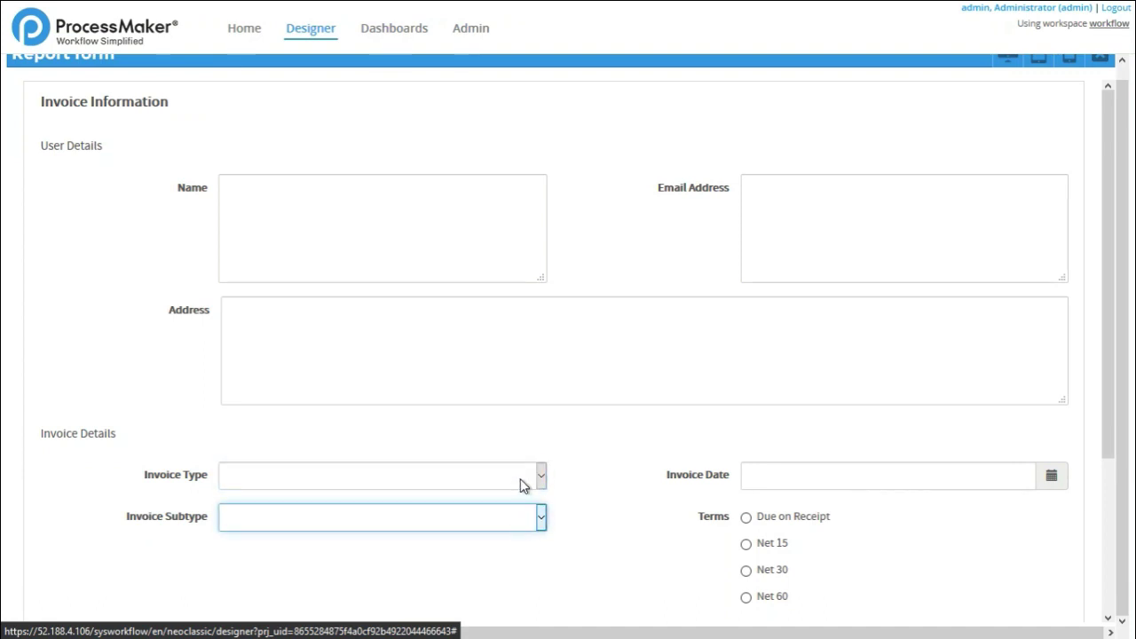
click(522, 485)
click(526, 533)
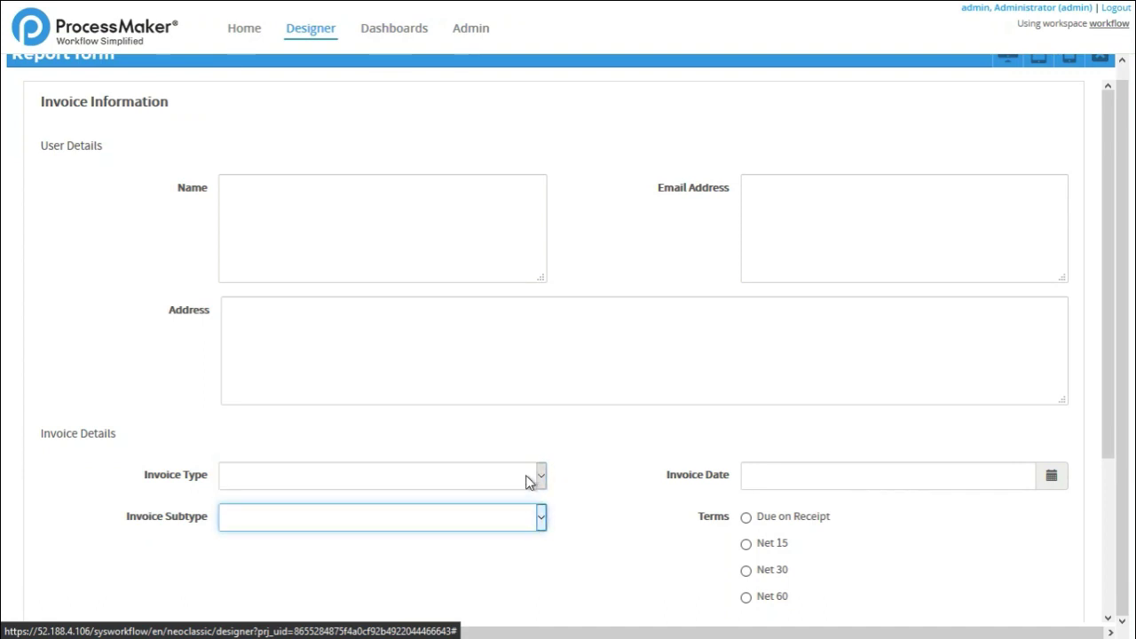
double_click(599, 484)
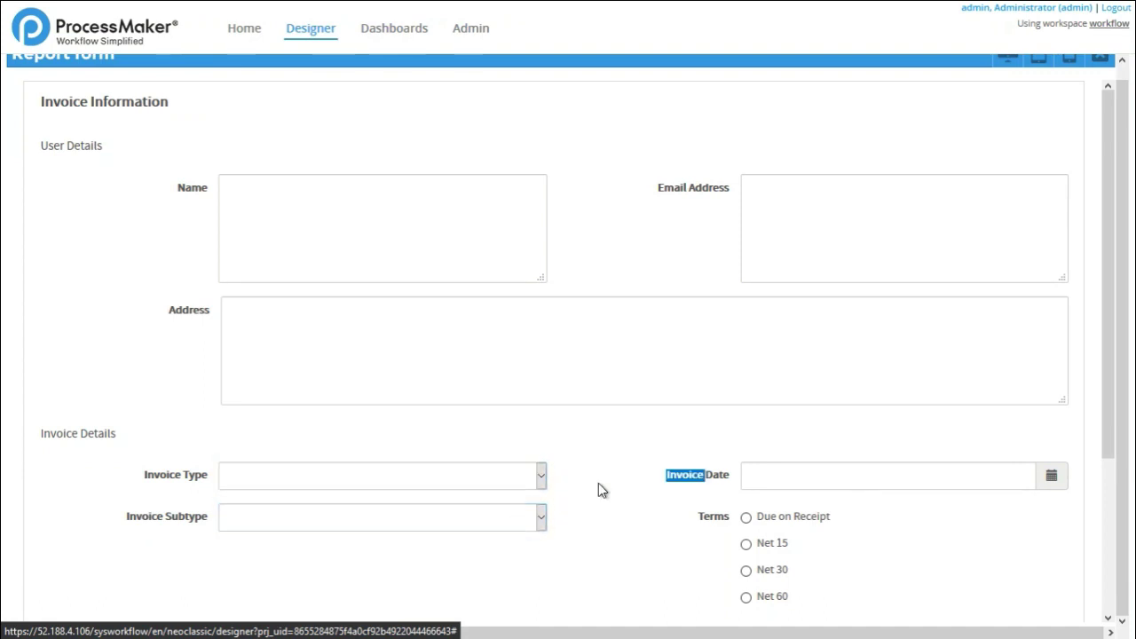
Go to the PM Tables administration settings and start a new PM table.
click(473, 31)
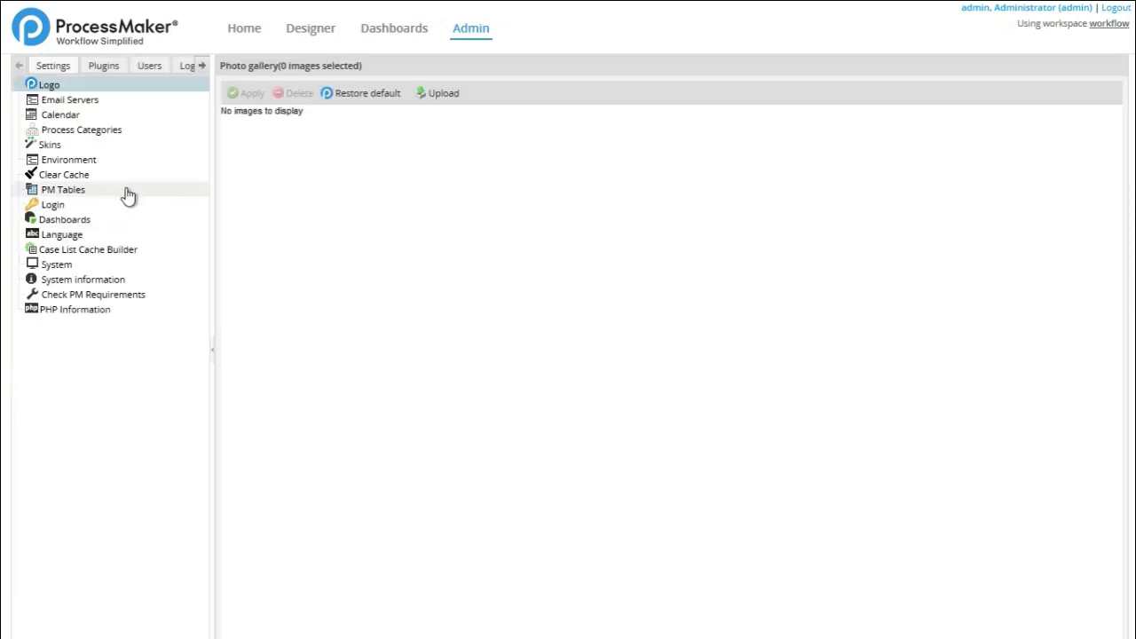
click(129, 194)
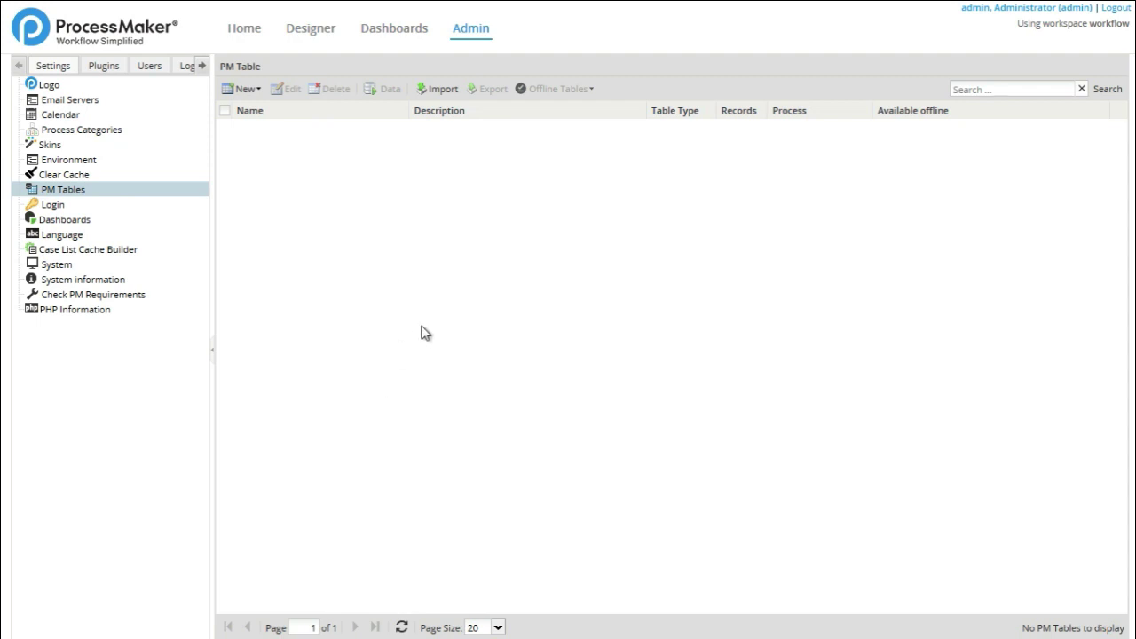
click(249, 92)
click(243, 90)
click(243, 90)
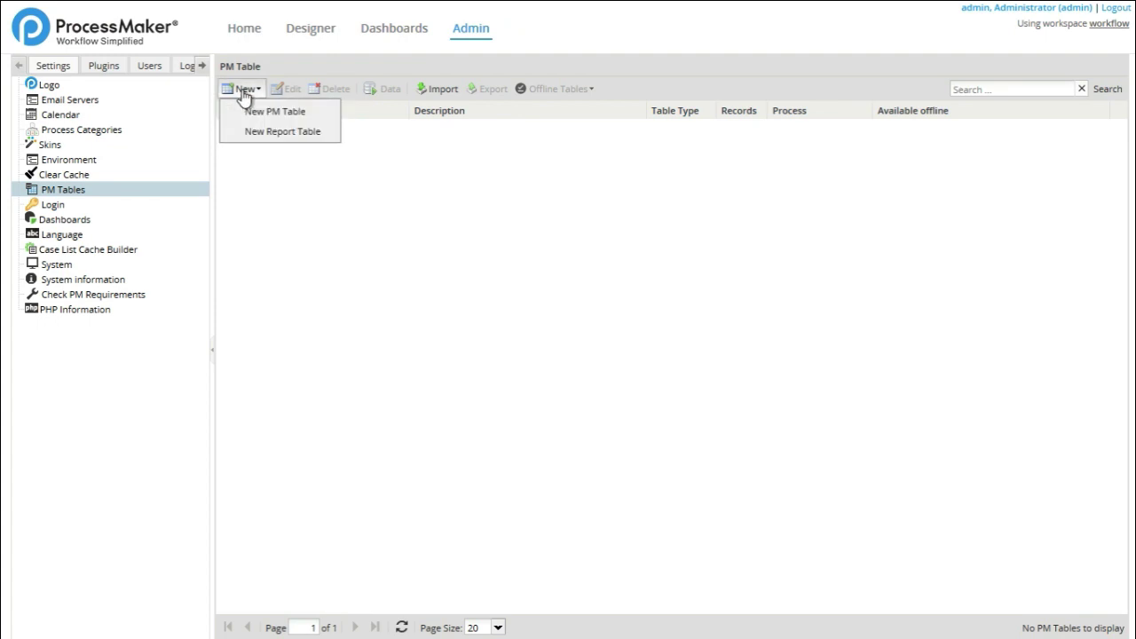
click(320, 120)
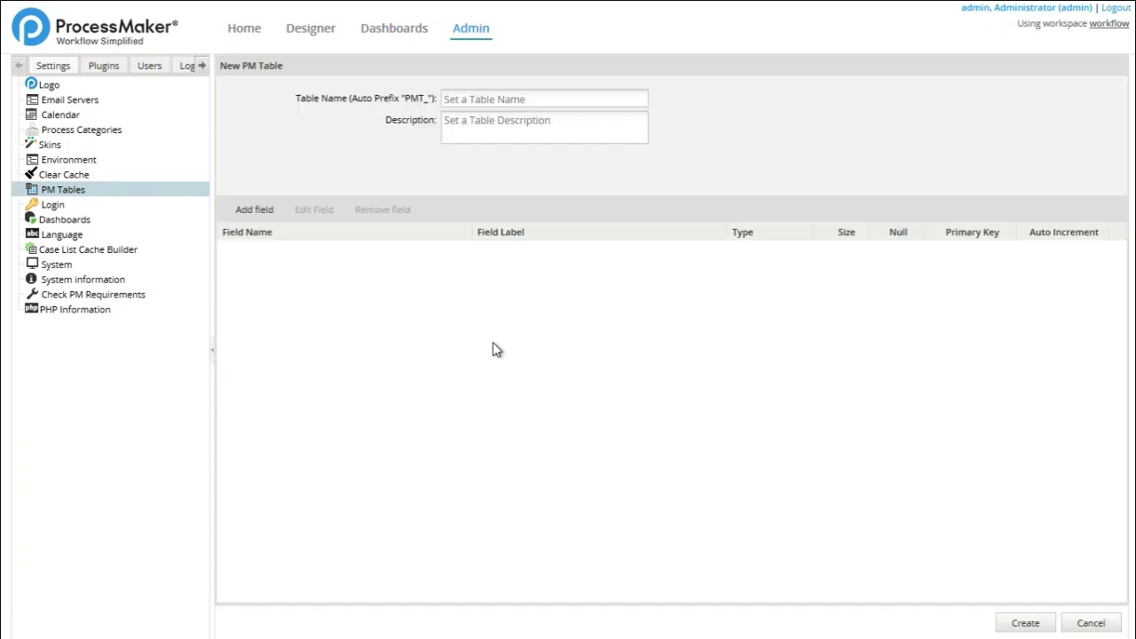
Name the new PM table INV_TYPE and give it the description "Invoice Types".
click(507, 101)
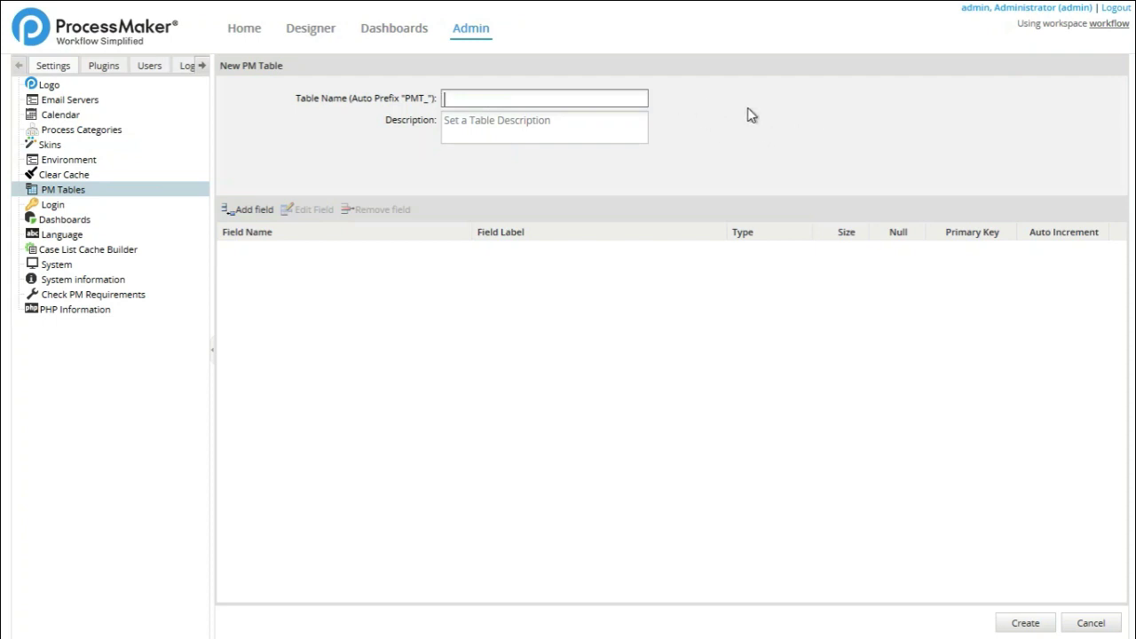
click(696, 101)
click(635, 97)
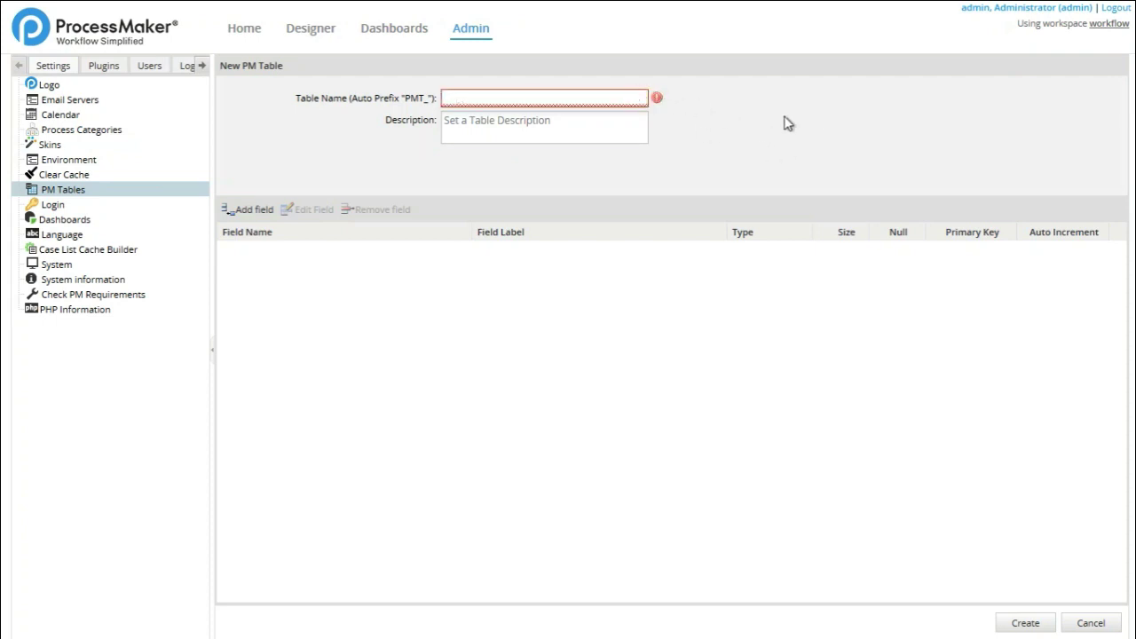
text(INV)
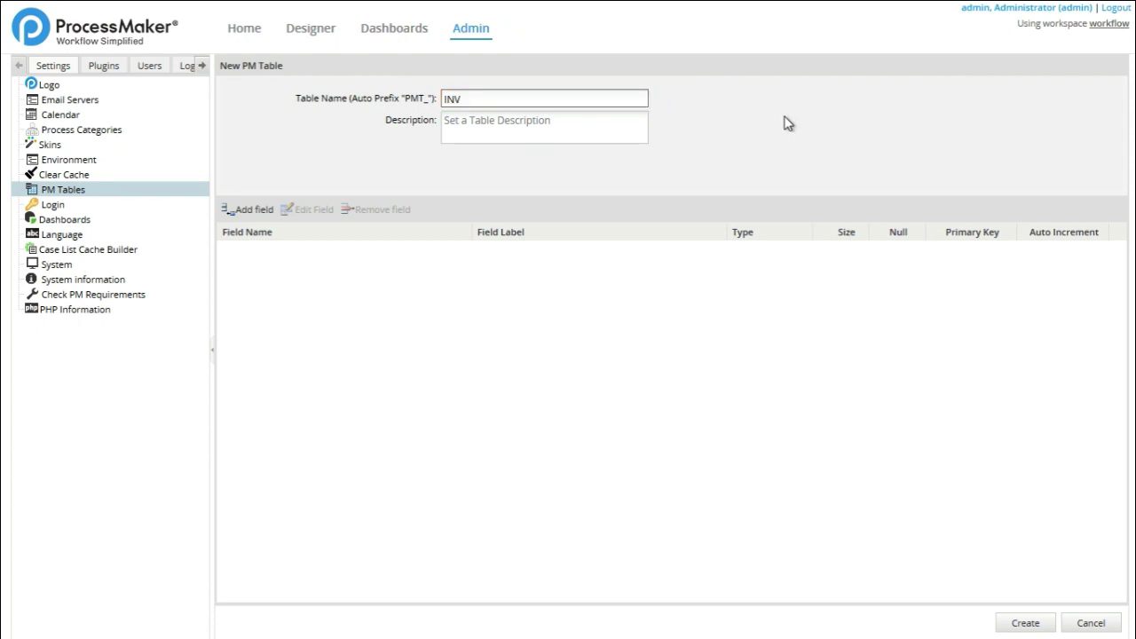
text(_TYPE)
key(Tab)
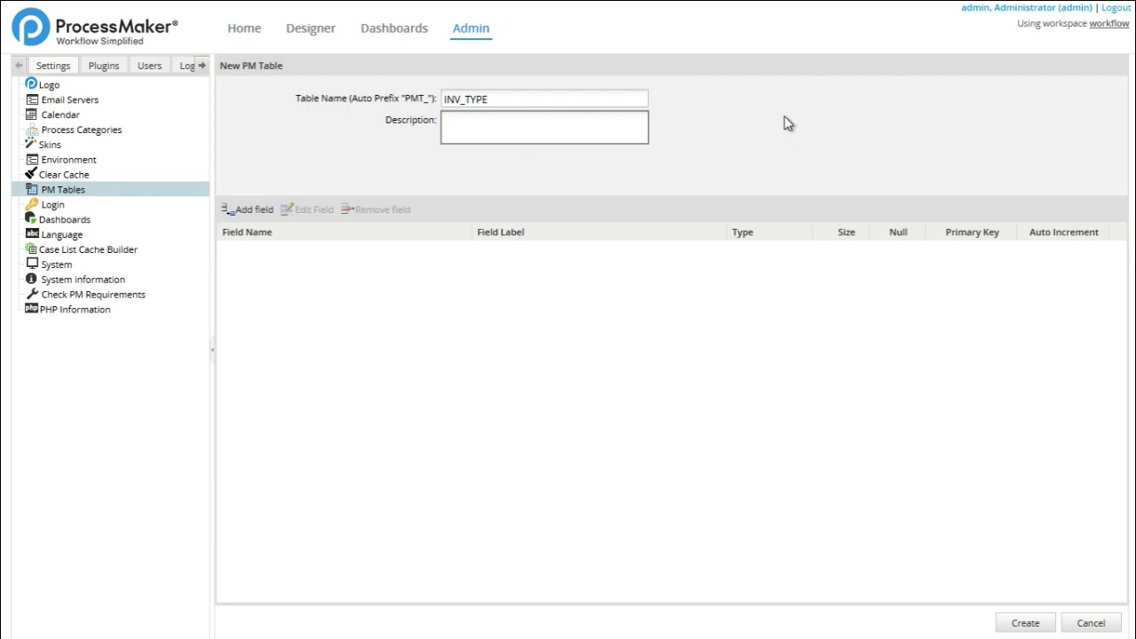
text(Invoice Types)
click(785, 123)
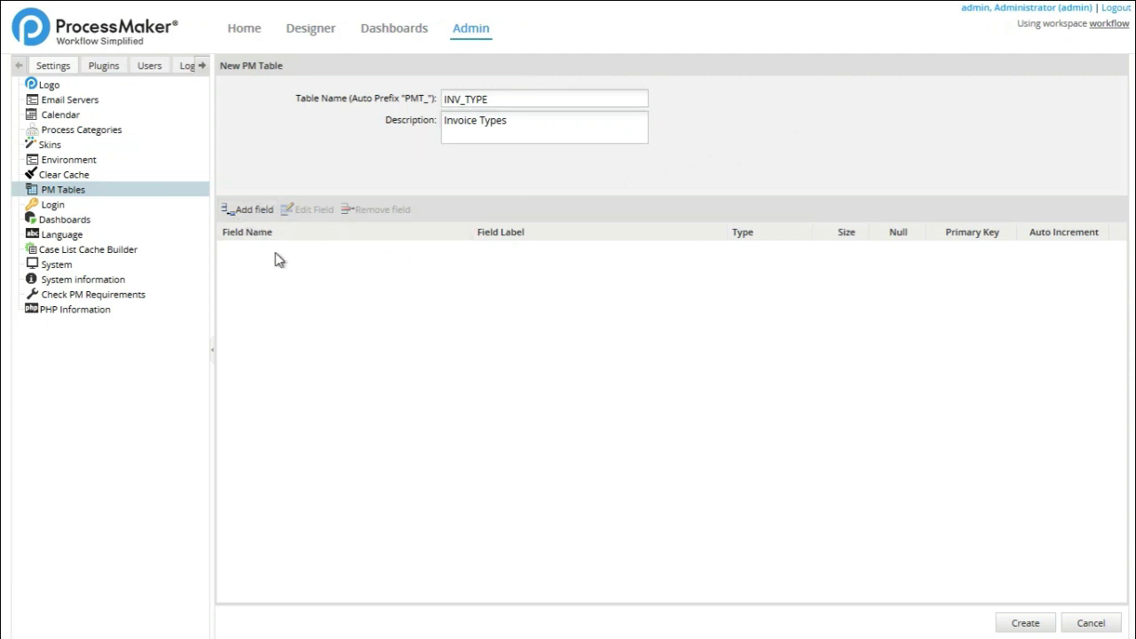
Add a field named ID with the label "Invoice Types" to the table.
click(255, 210)
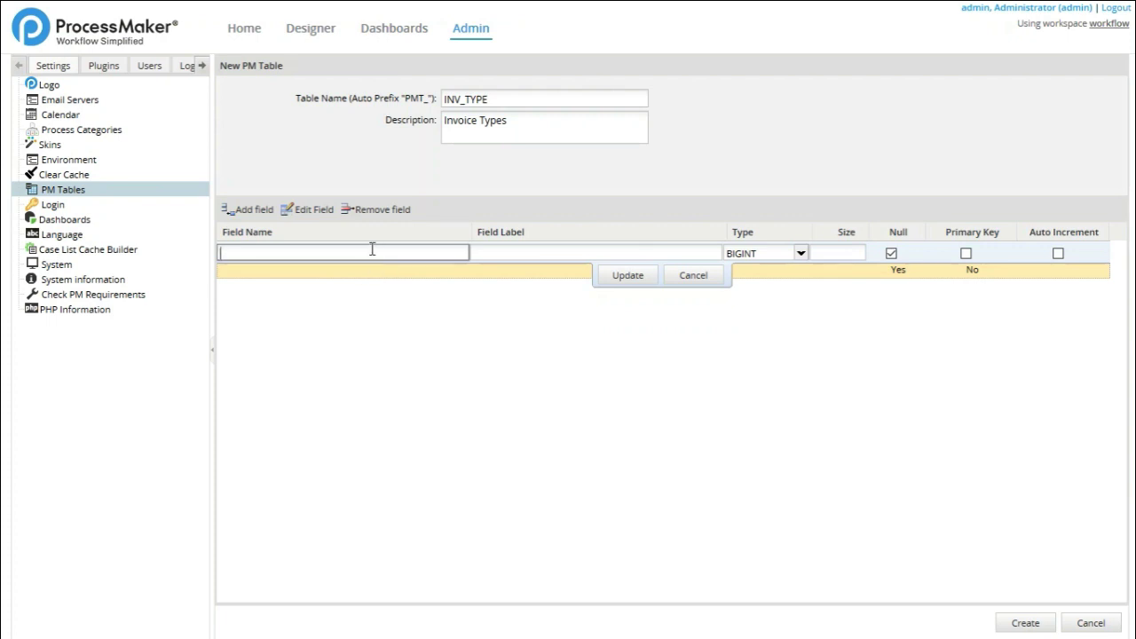
text(ID)
click(515, 254)
click(421, 254)
click(495, 251)
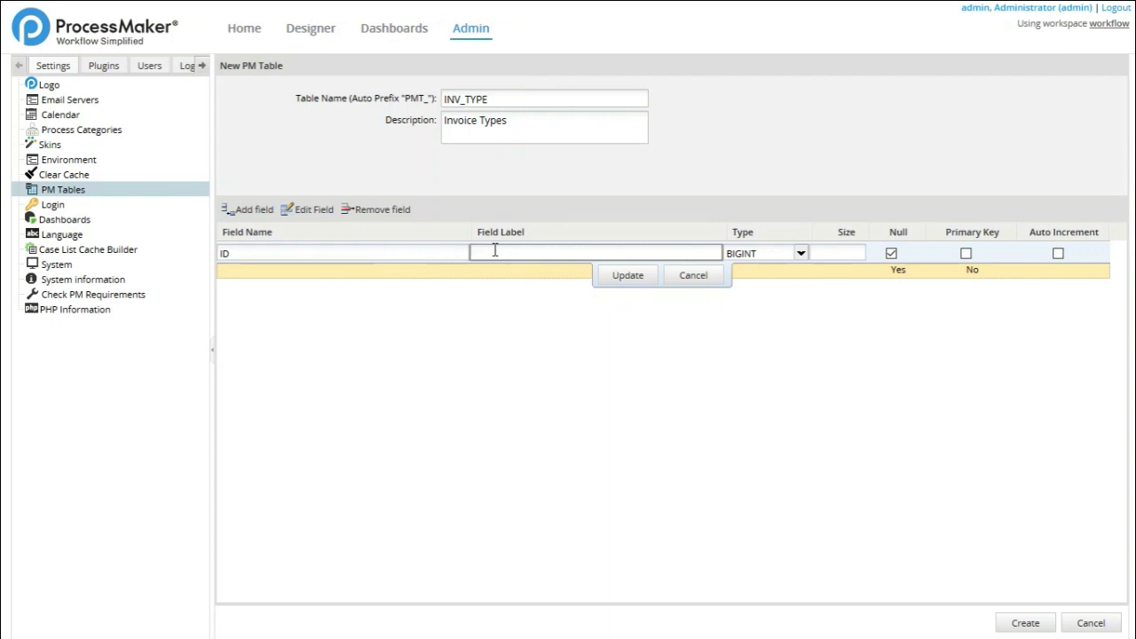
text(Invoice Types)
Define the ID field as a non-null INTEGER of size 11, set as auto-incrementing primary key, and save the row.
click(799, 255)
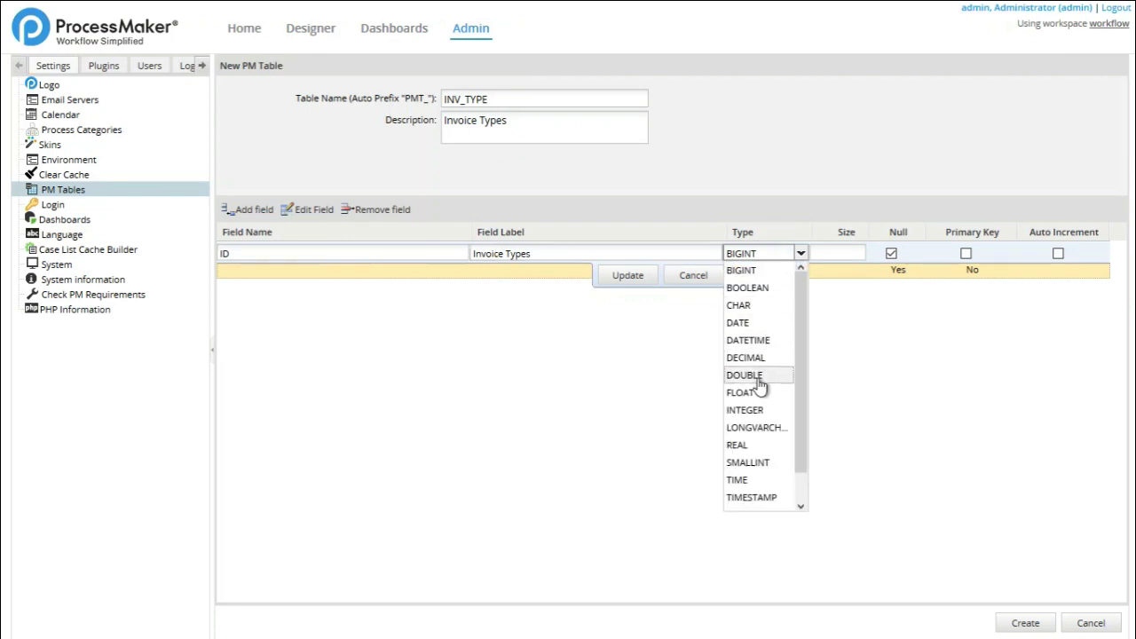
click(762, 410)
click(847, 253)
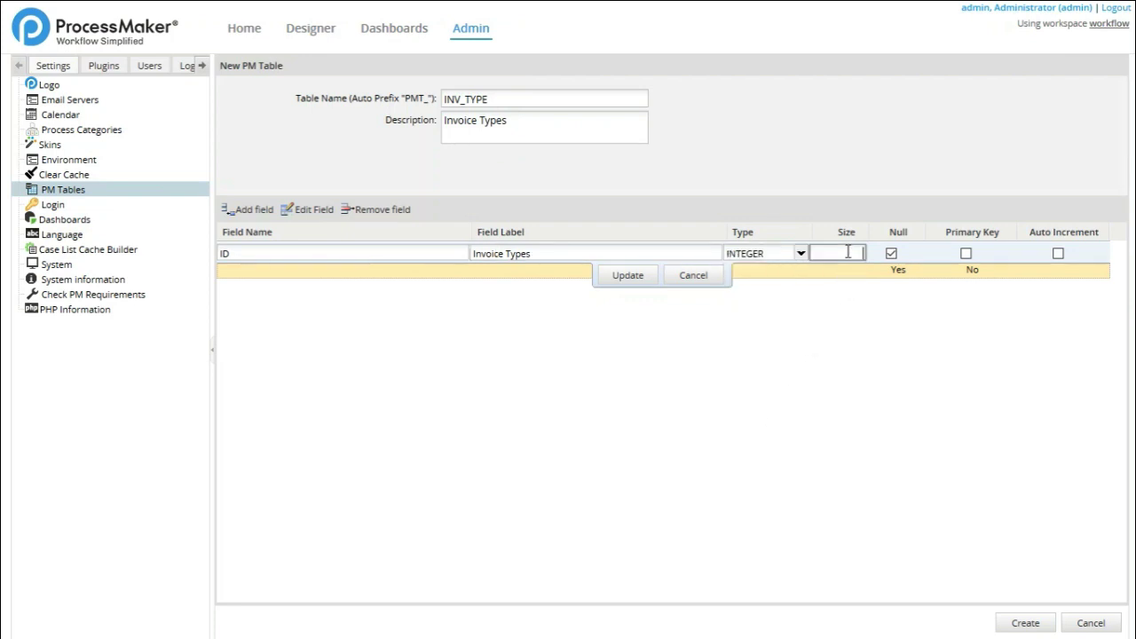
text(11)
click(966, 254)
click(966, 254)
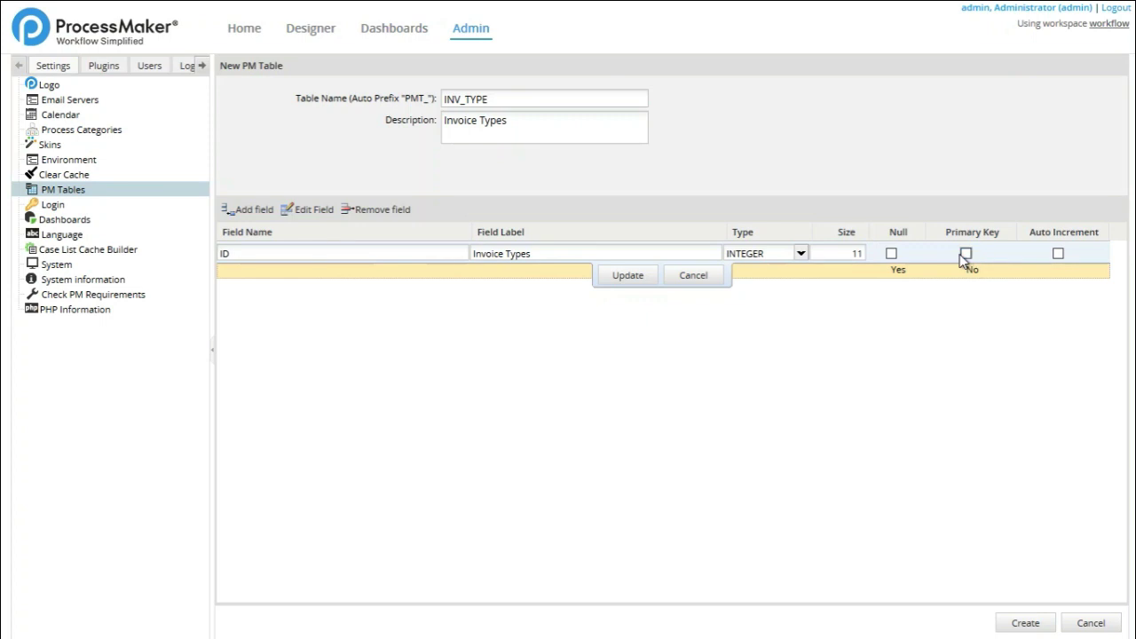
click(1057, 254)
click(629, 279)
Remove the empty, unnamed BIGINT field row from the table's field list.
click(626, 254)
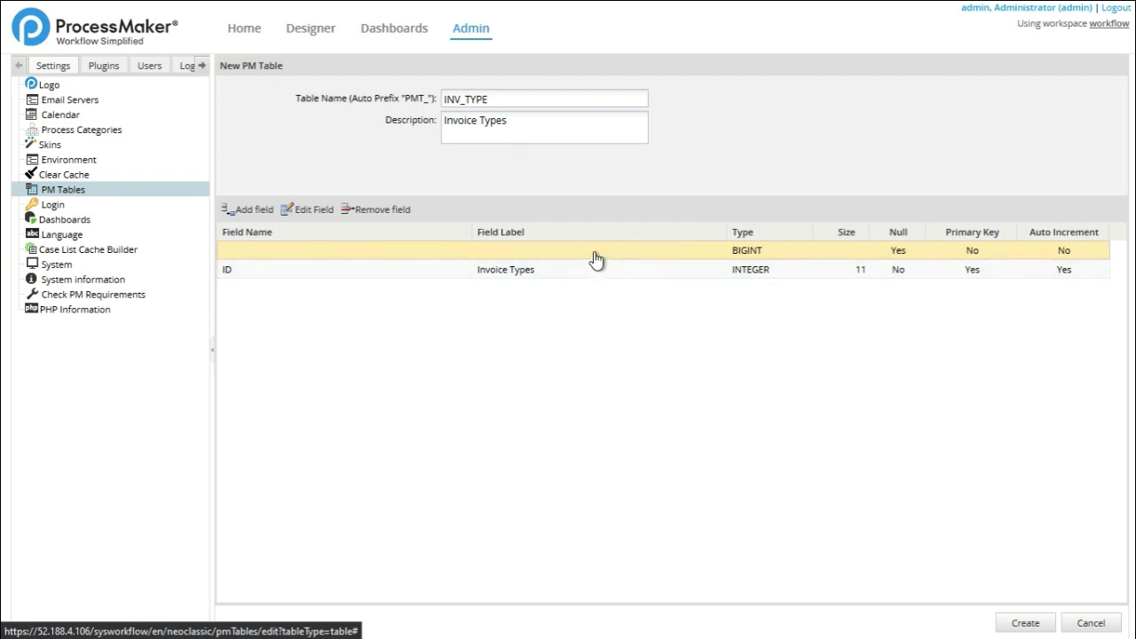
click(376, 211)
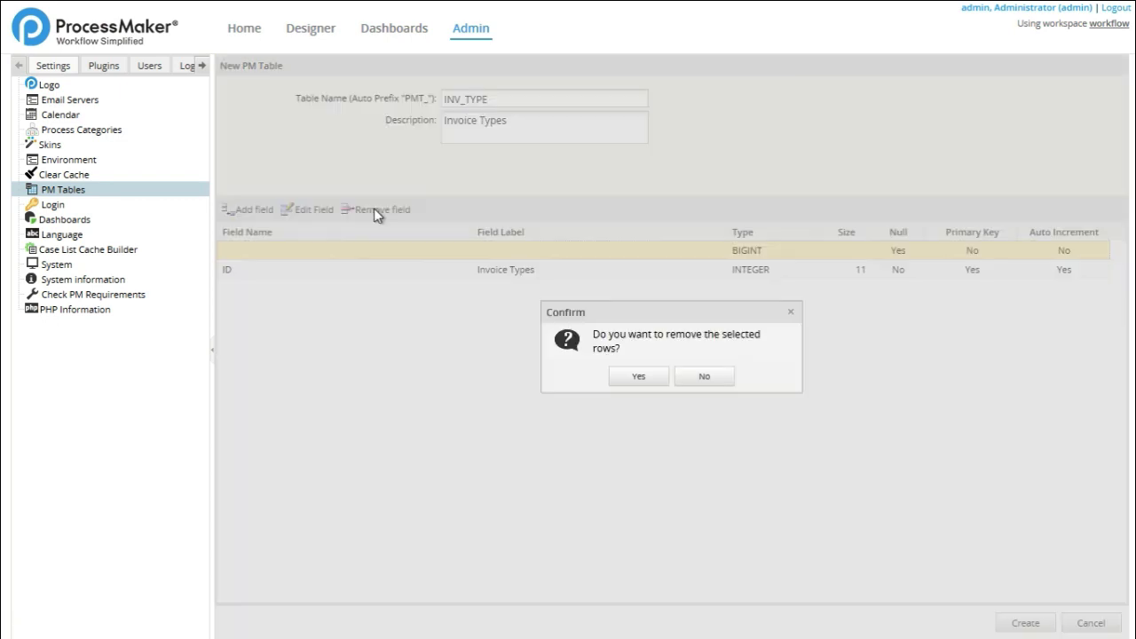
click(635, 377)
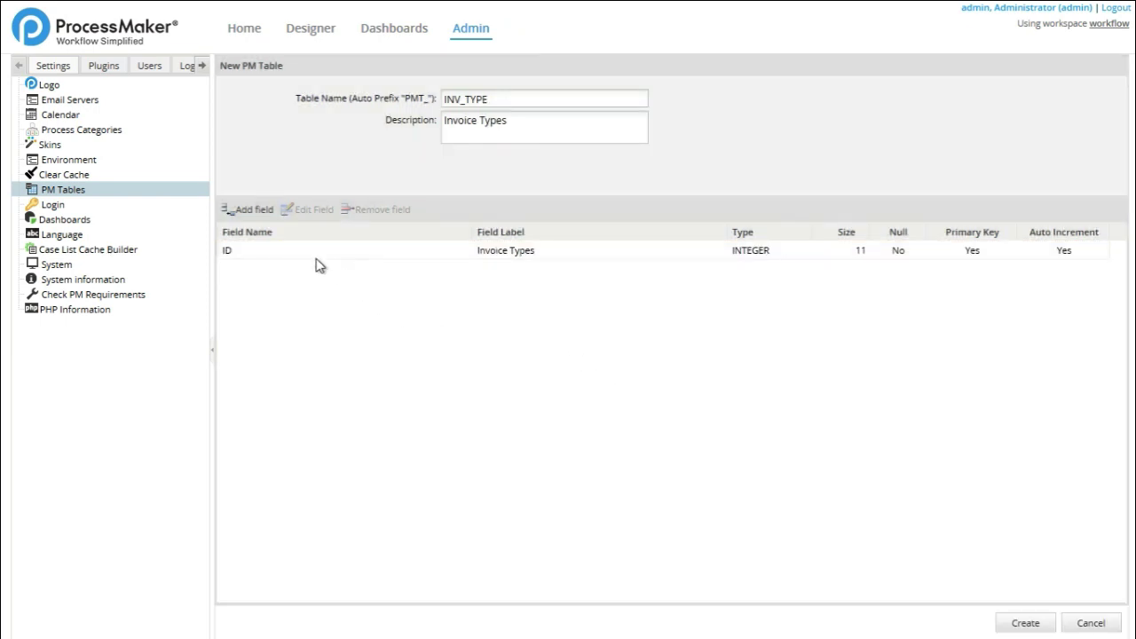
Add a second field named DESCRIPTION with the label "Invoice Types Description".
click(264, 213)
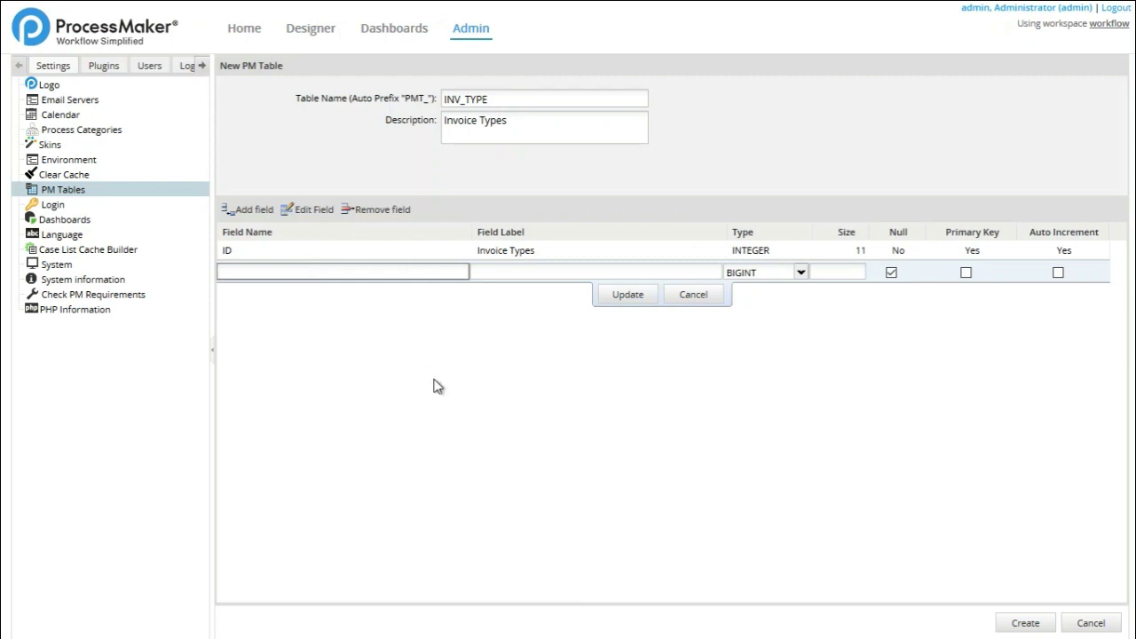
click(393, 276)
text(DESCRIPTION)
key(Tab)
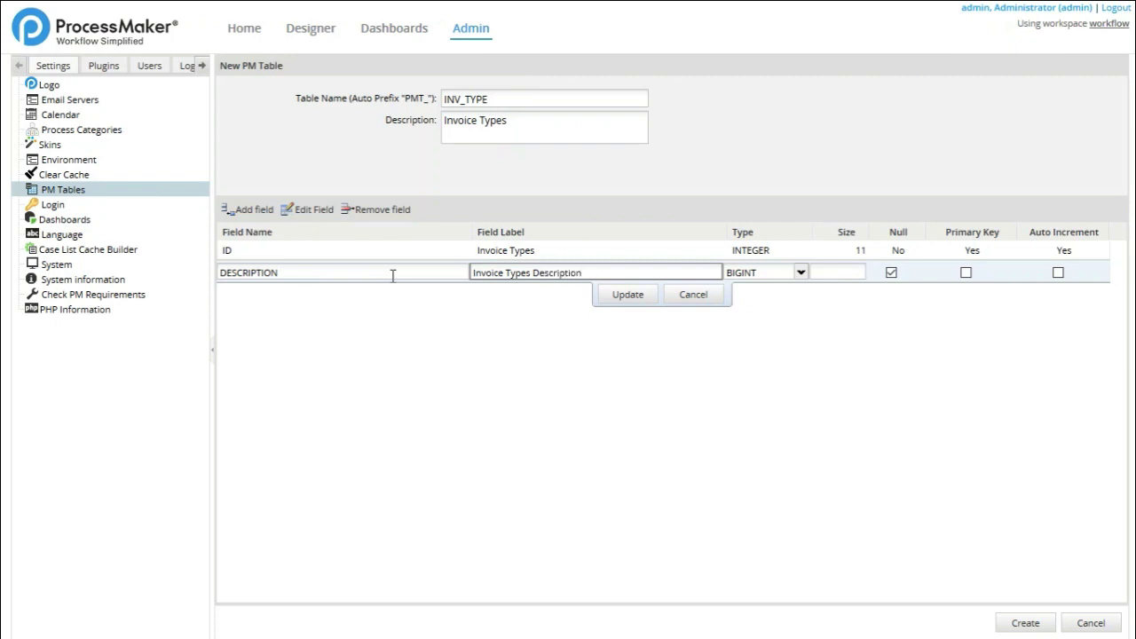
Define the DESCRIPTION field as a non-null VARCHAR of size 30, save the row, and create the table.
click(768, 284)
scroll(766, 520, down, 2)
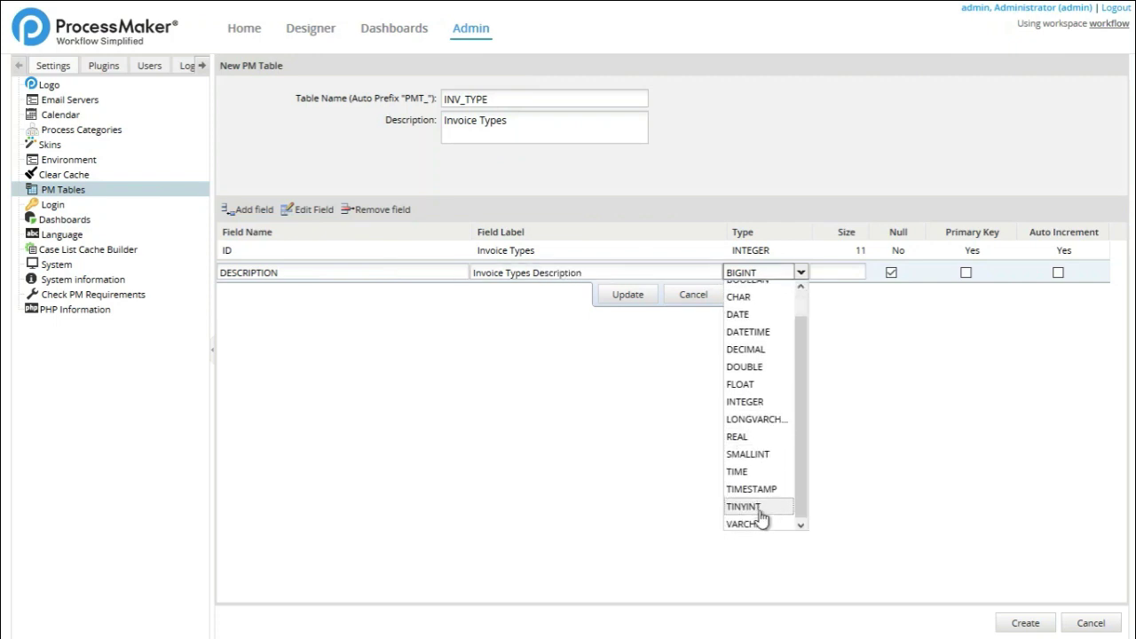
click(767, 522)
click(834, 273)
text(30)
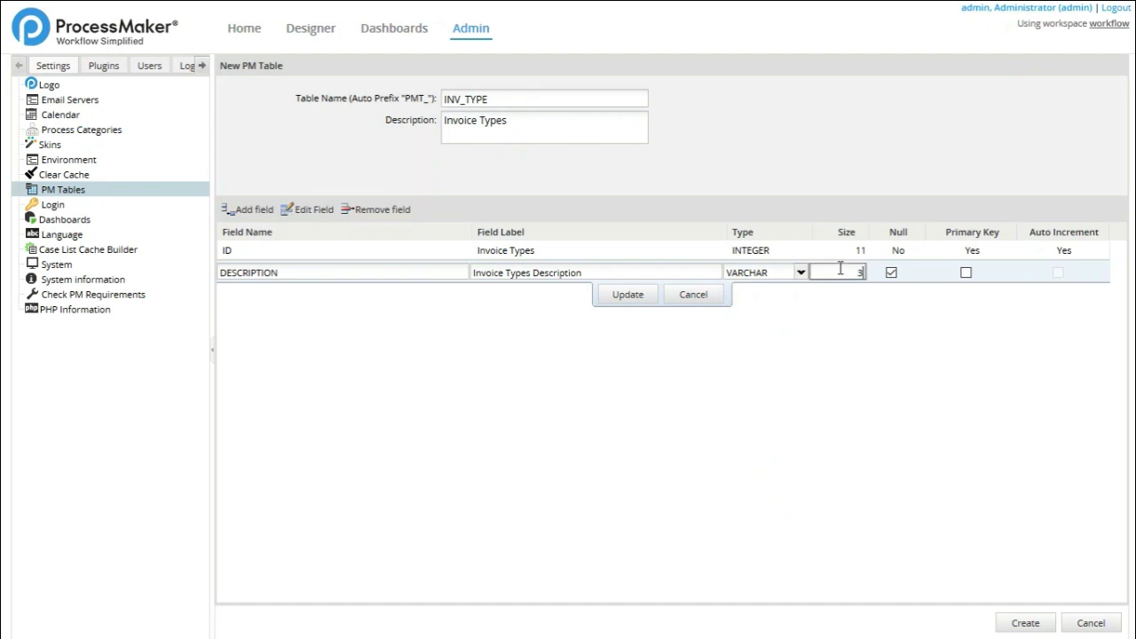
click(891, 275)
click(627, 295)
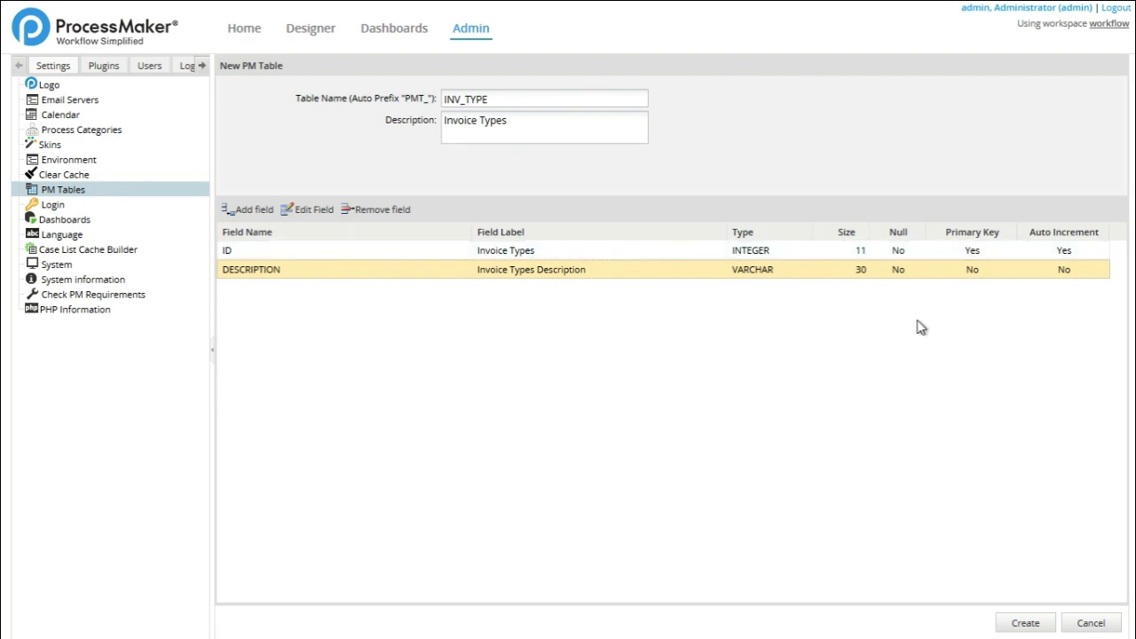
click(1025, 624)
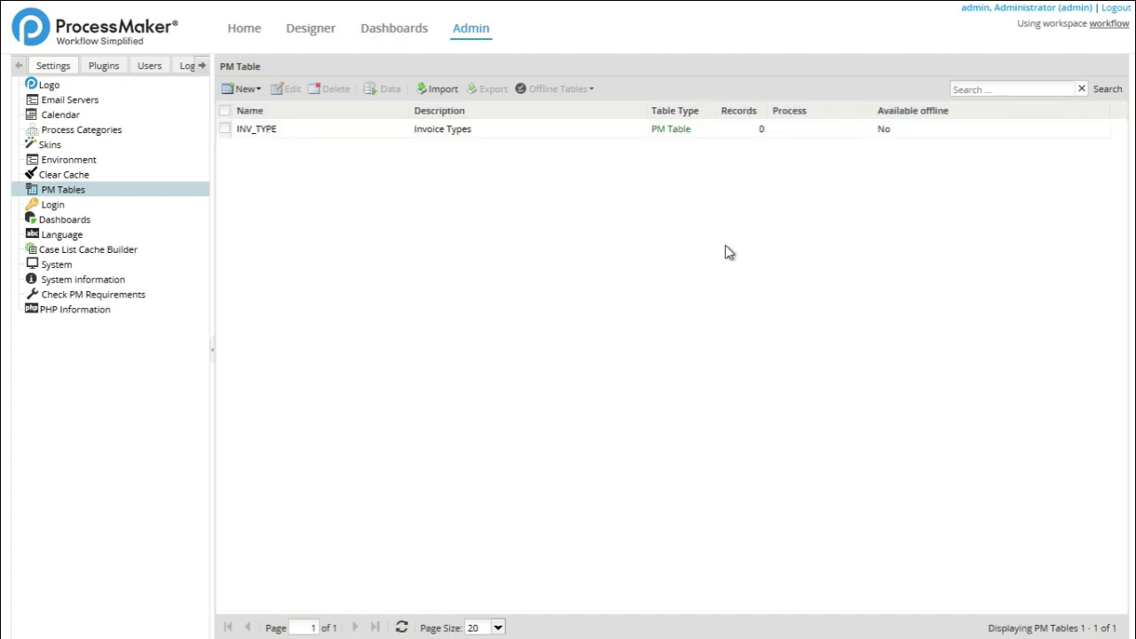
click(226, 133)
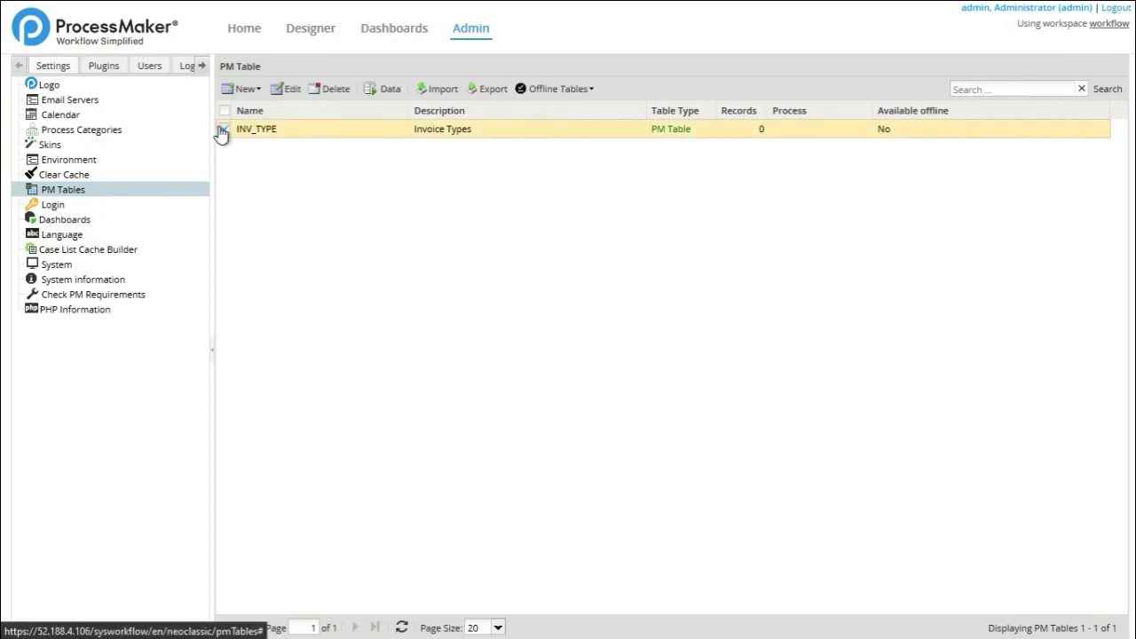
click(222, 132)
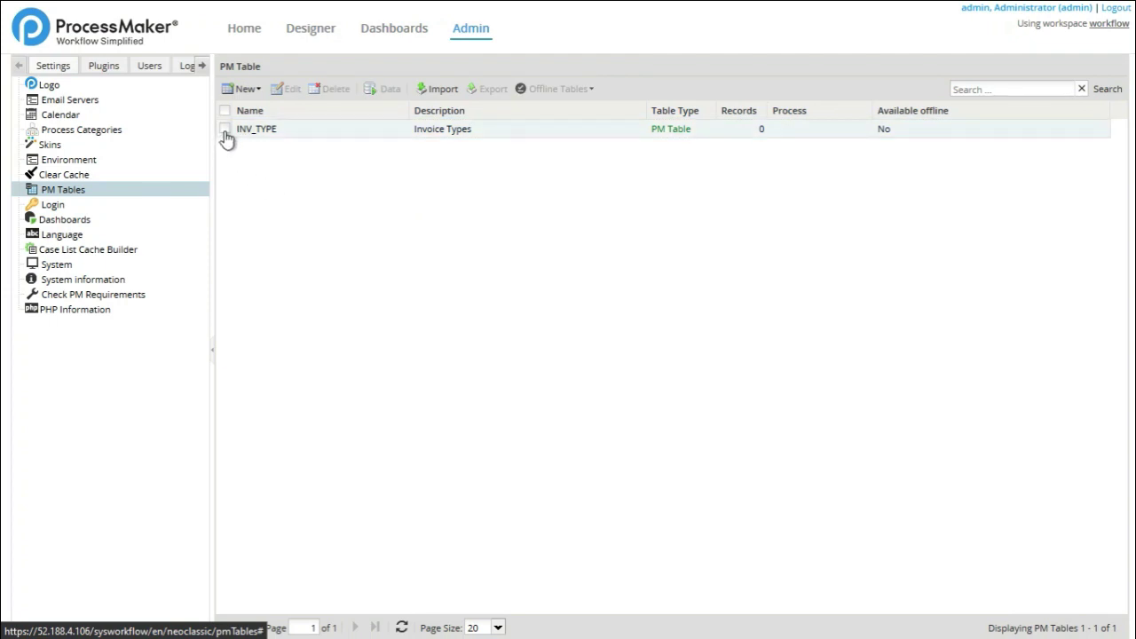
Open the data records of the INV_TYPE table.
click(224, 132)
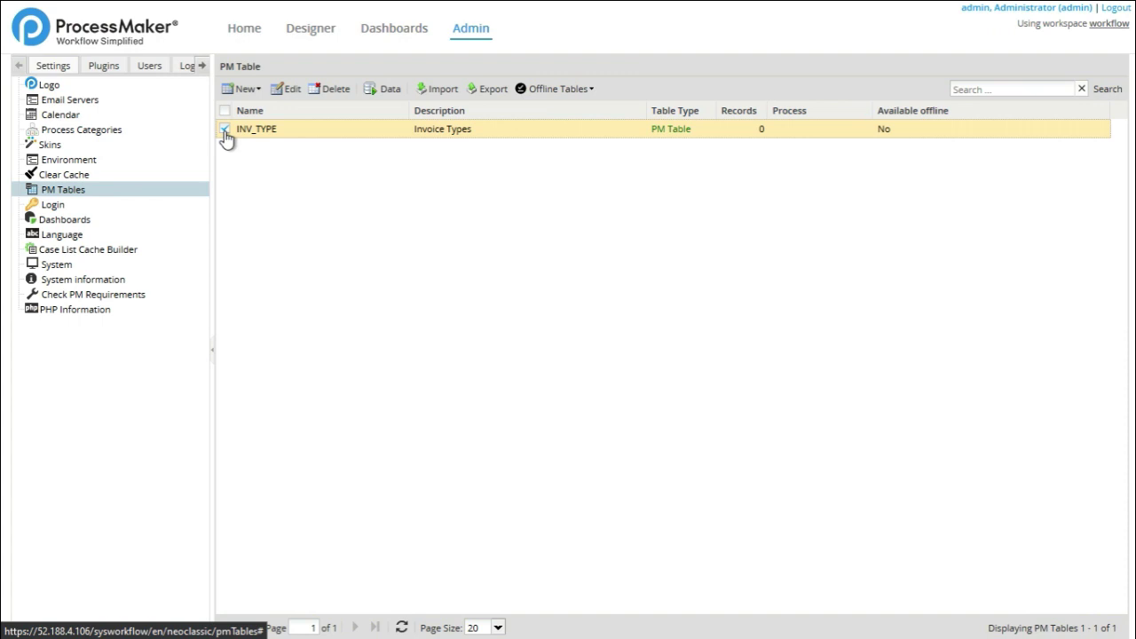
click(386, 90)
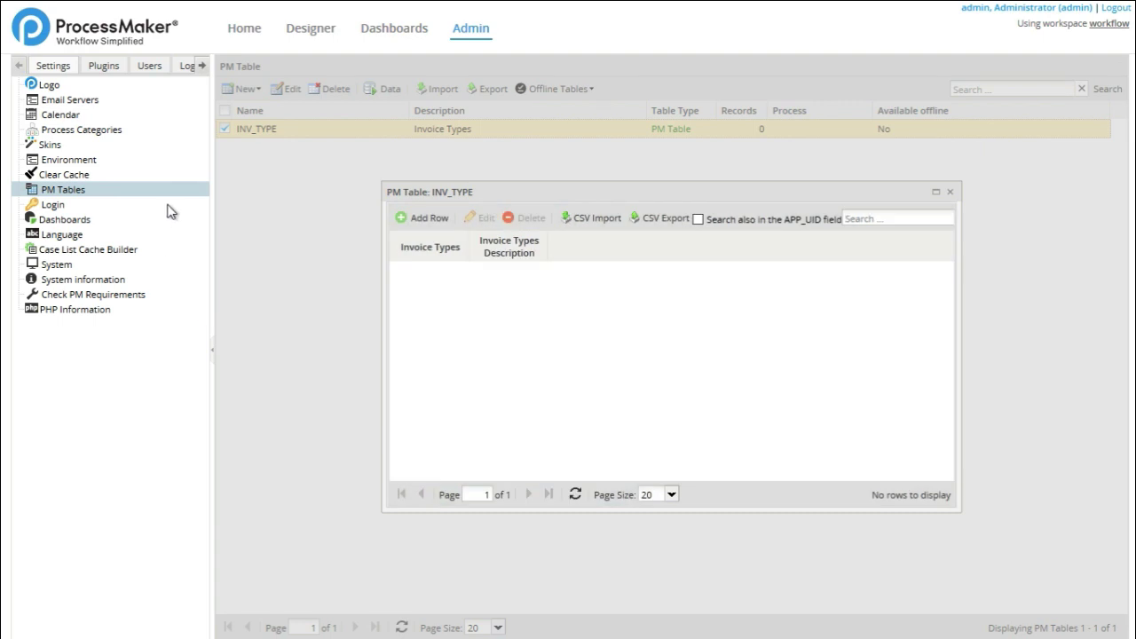
drag(522, 190, 562, 184)
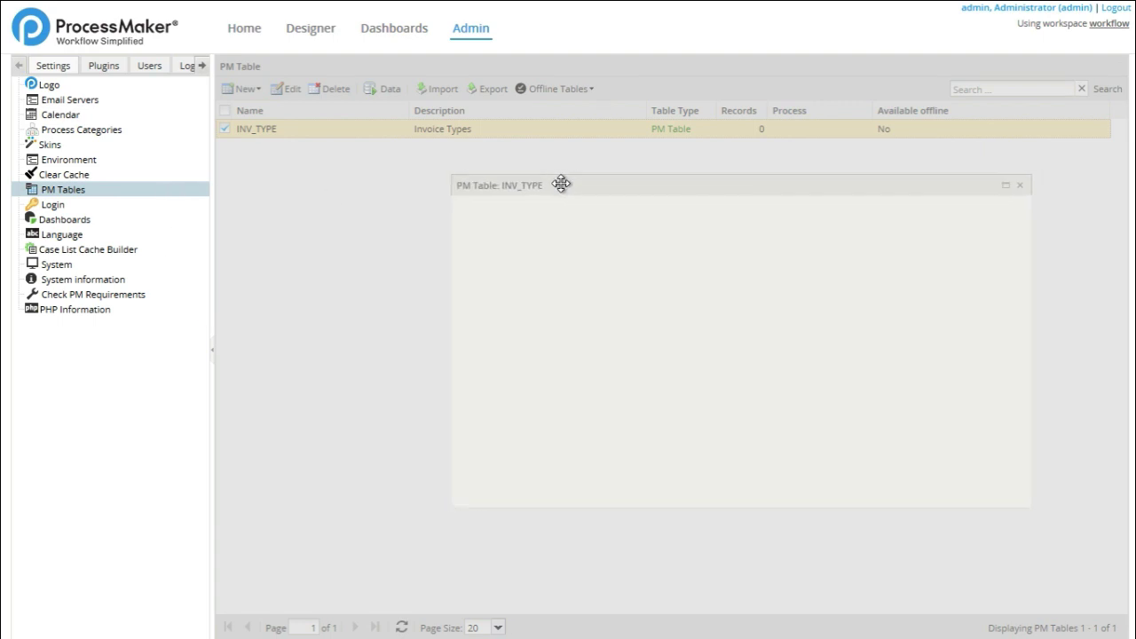
double_click(563, 185)
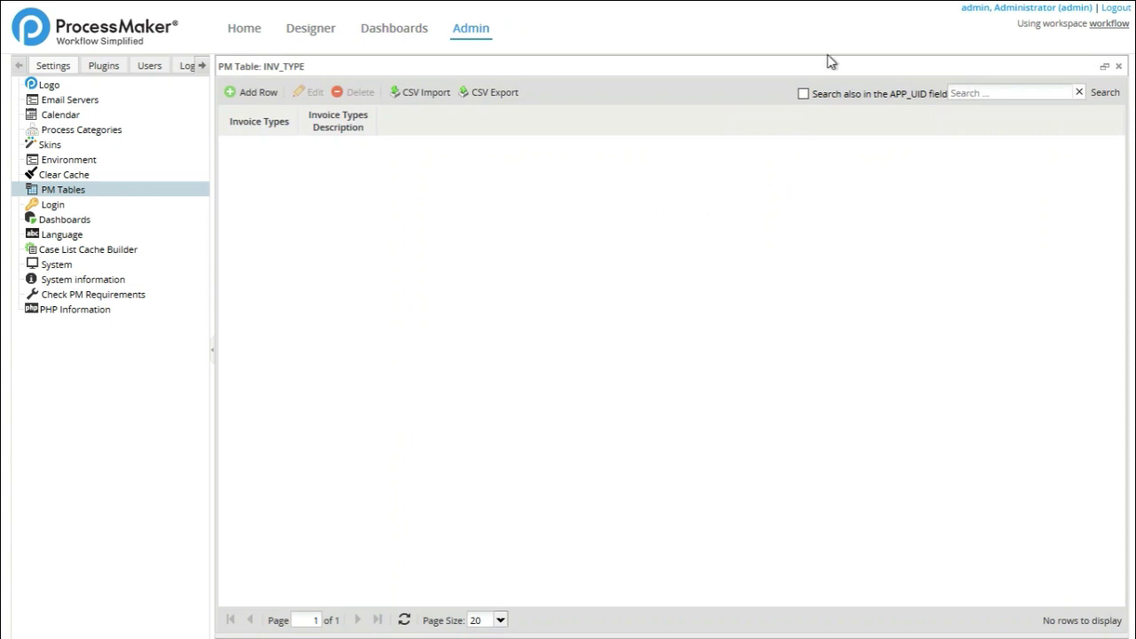
click(1104, 67)
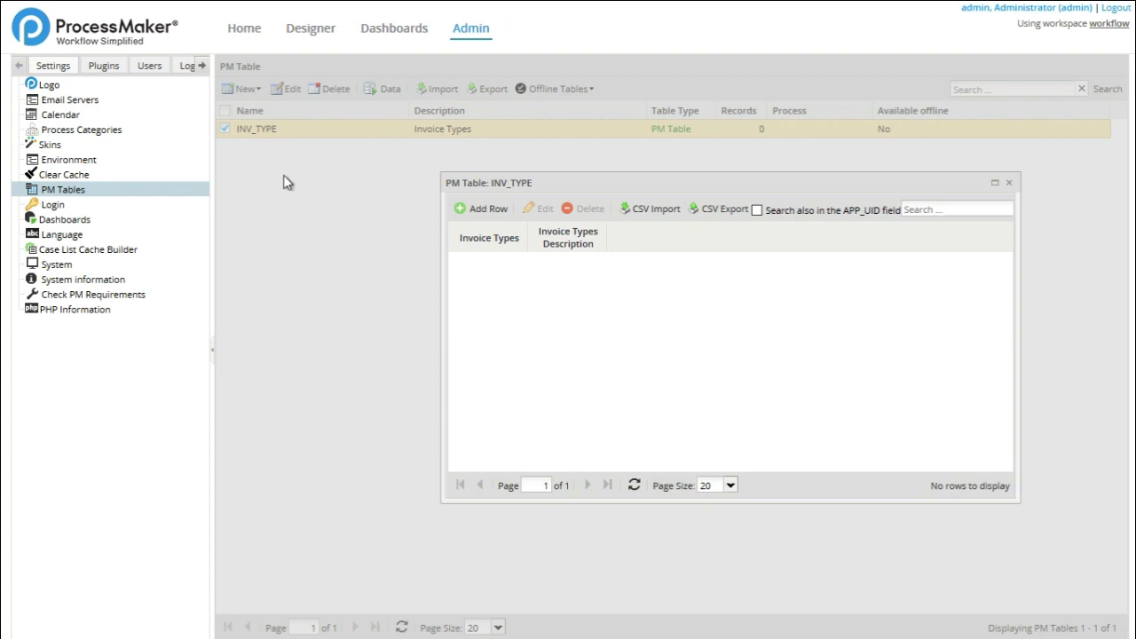
Add a record with the Invoice Types Description "Goods" to the INV_TYPE table.
click(486, 213)
click(571, 266)
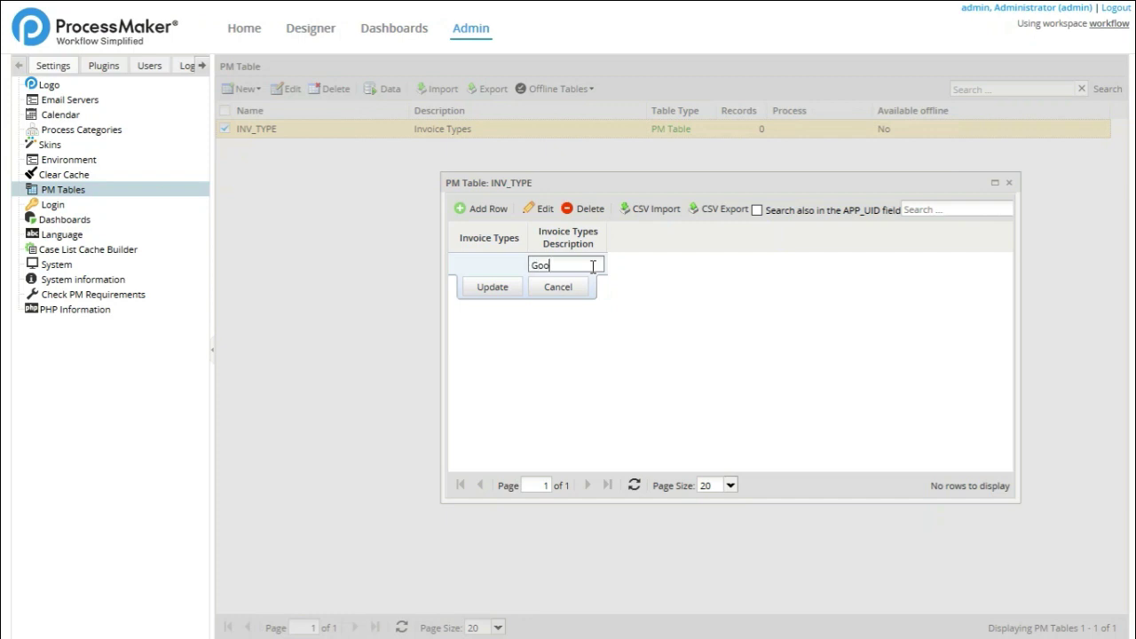
click(497, 290)
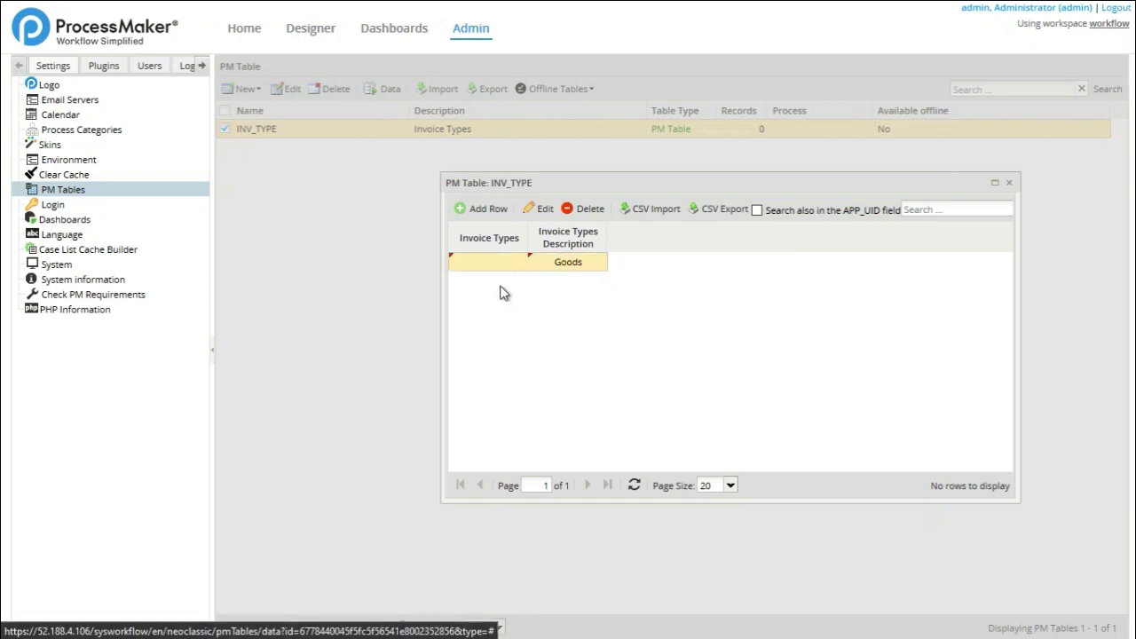
Add a second INV_TYPE record with the description "Services" and close the table's data window.
click(484, 208)
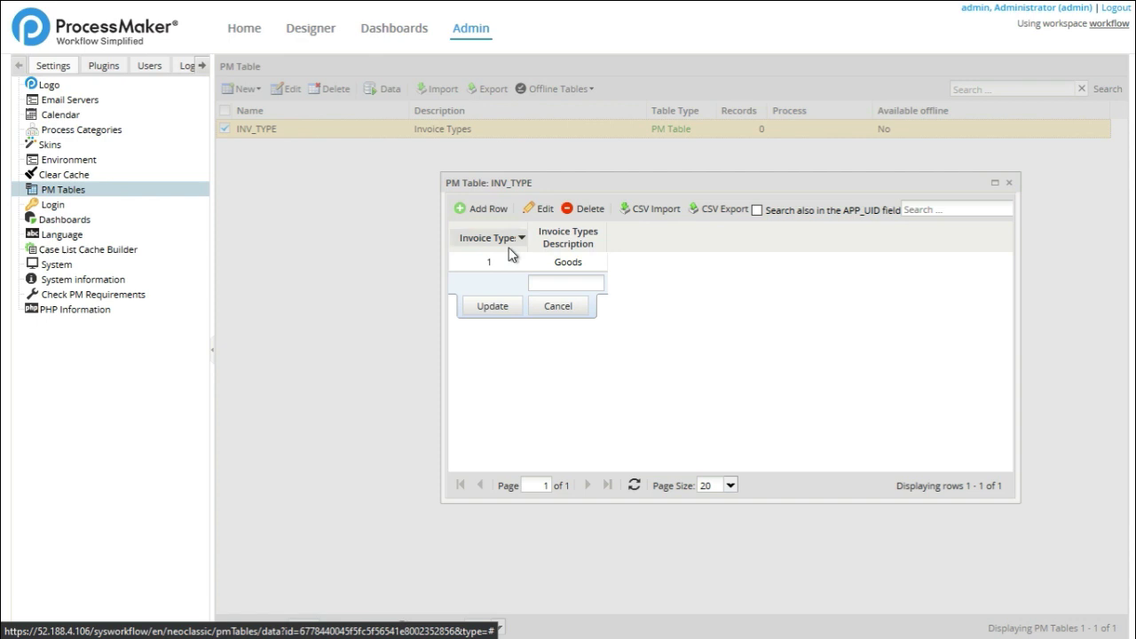
click(590, 284)
text(S)
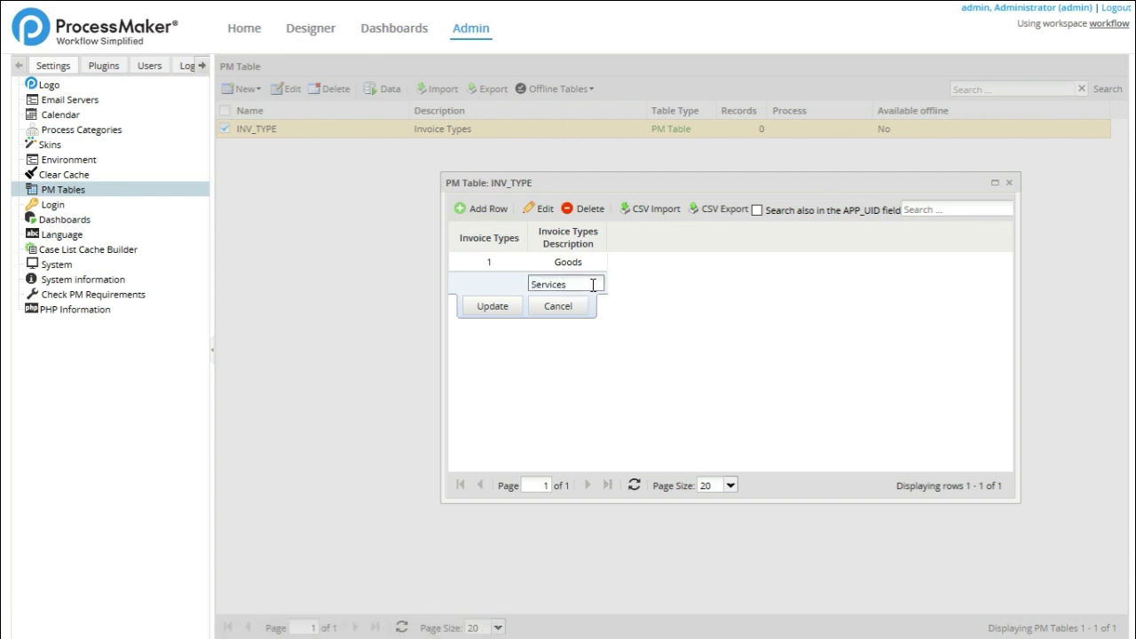
text(ervices)
click(488, 309)
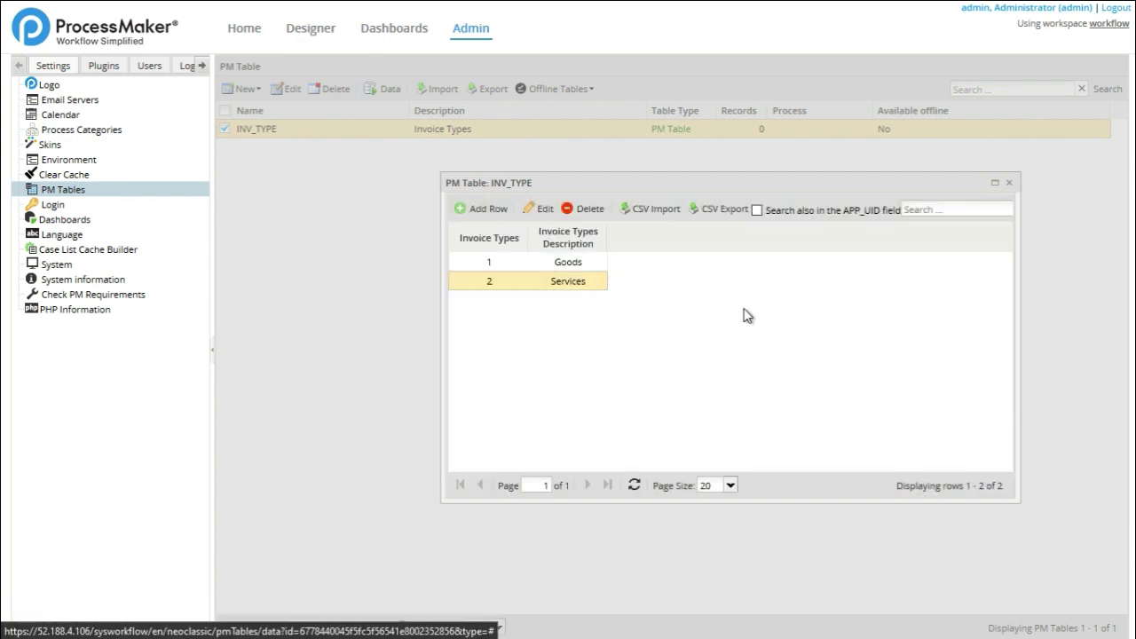
click(1009, 183)
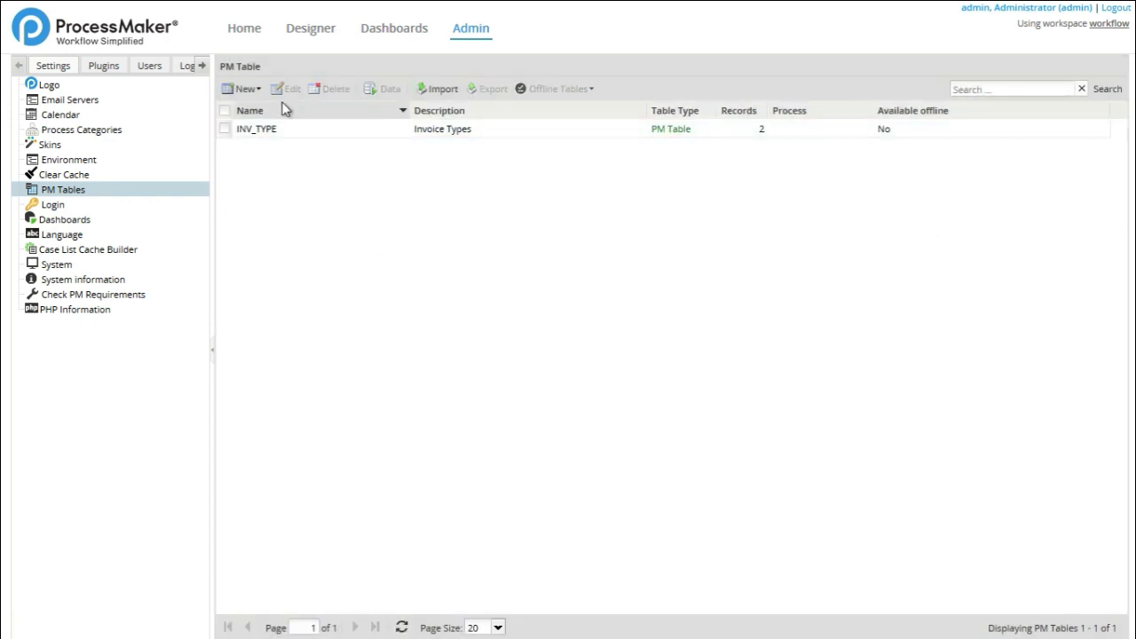
Start a new PM table named INV_SUBTYPE with the description "Invoice Subtypes".
click(248, 89)
click(312, 193)
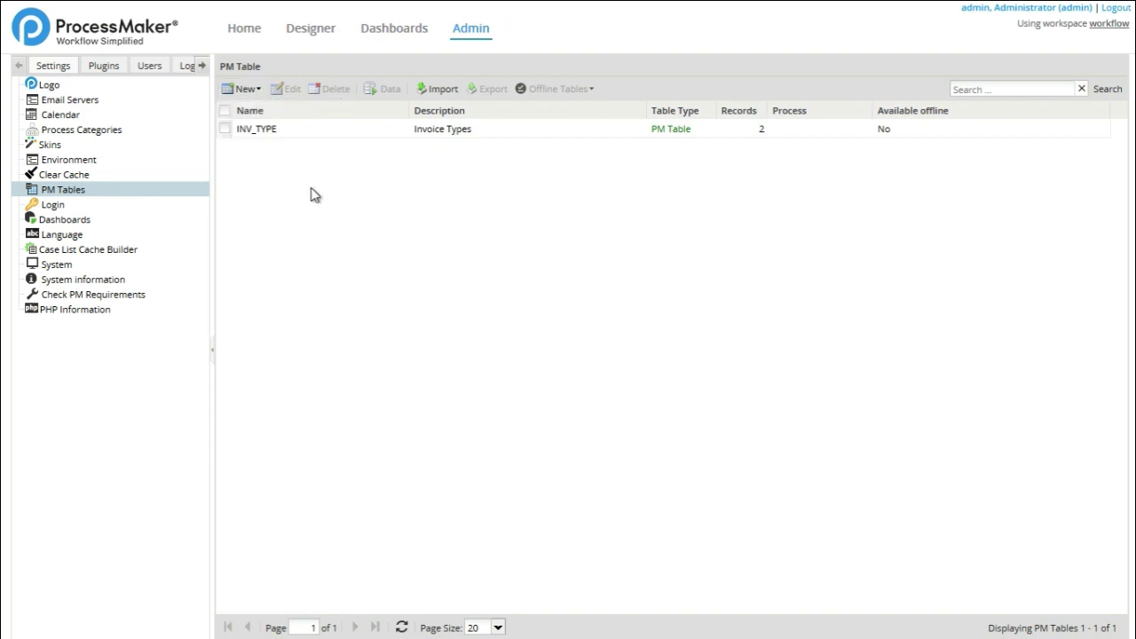
click(248, 90)
click(251, 113)
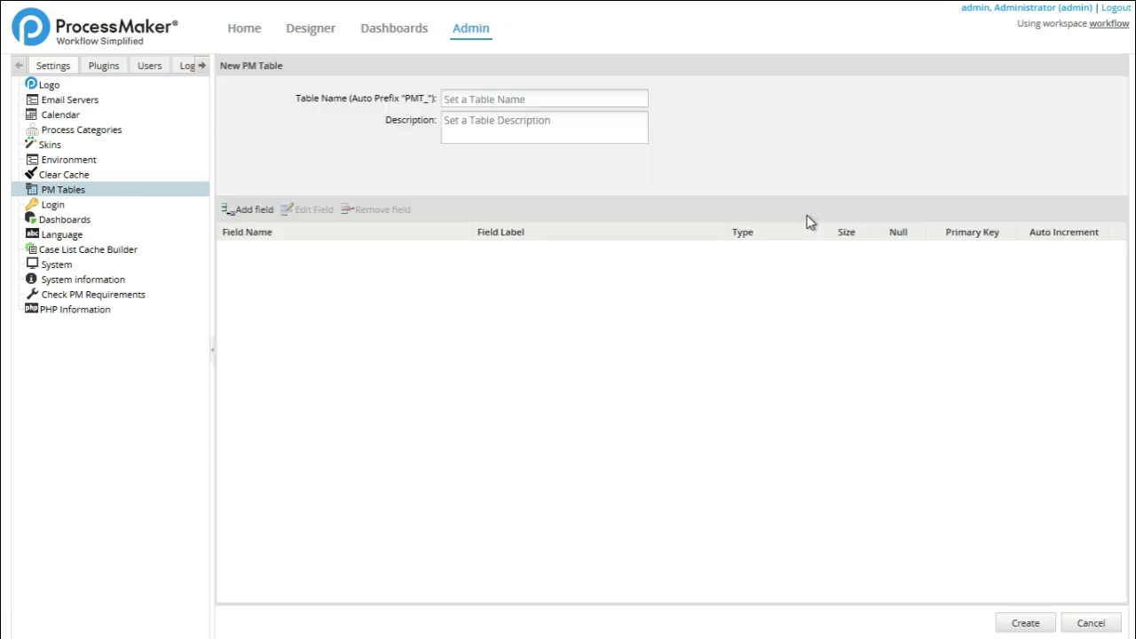
click(575, 104)
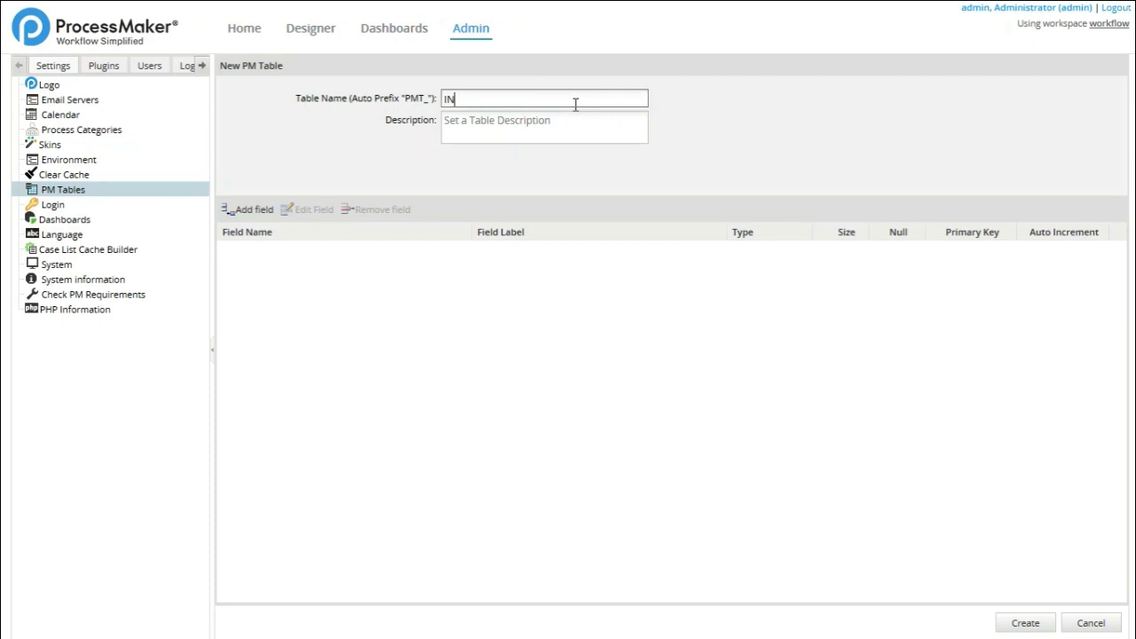
text(INV_SUBTYPE)
click(594, 138)
text(Invoice Subtypes)
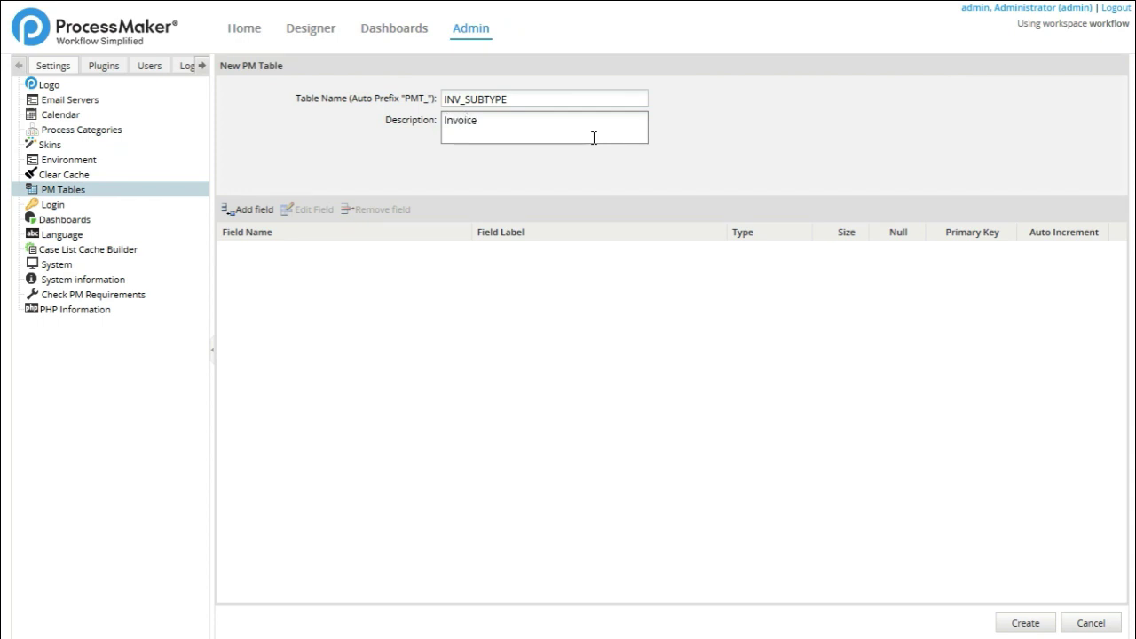
Add a field named ID with the label "Invoice Subtype ID" to the INV_SUBTYPE table.
click(236, 213)
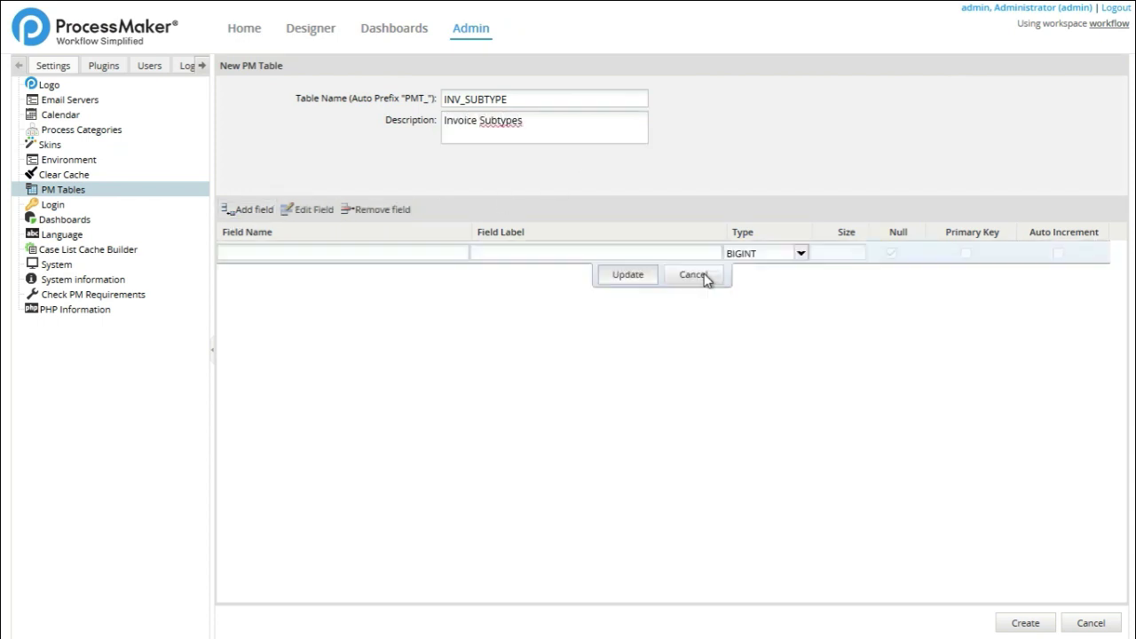
click(354, 252)
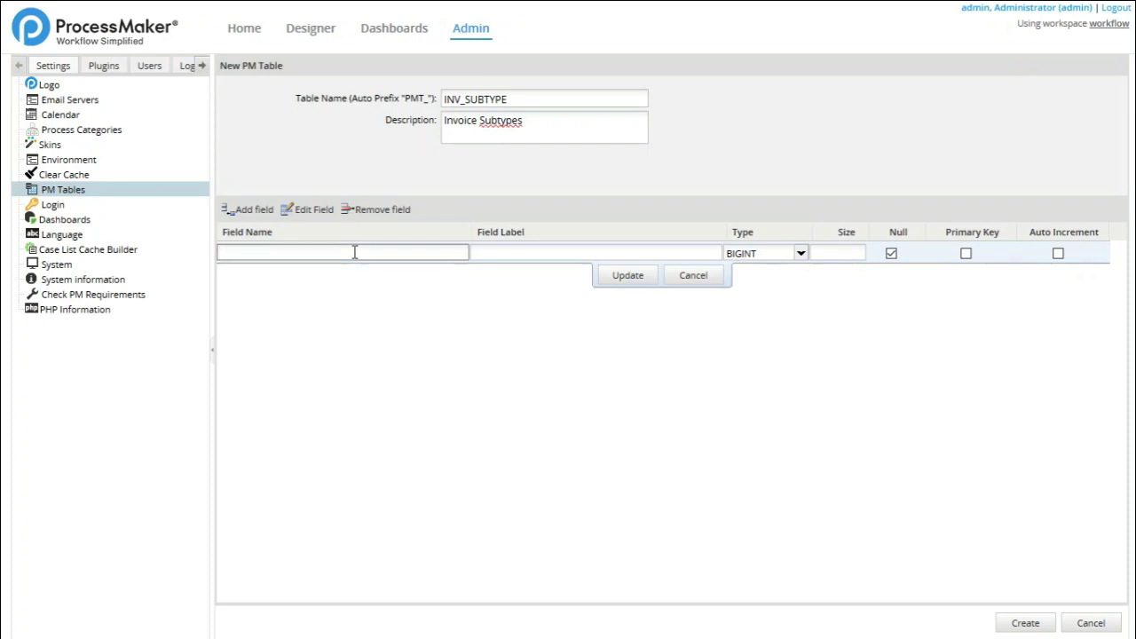
text(ID)
key(Tab)
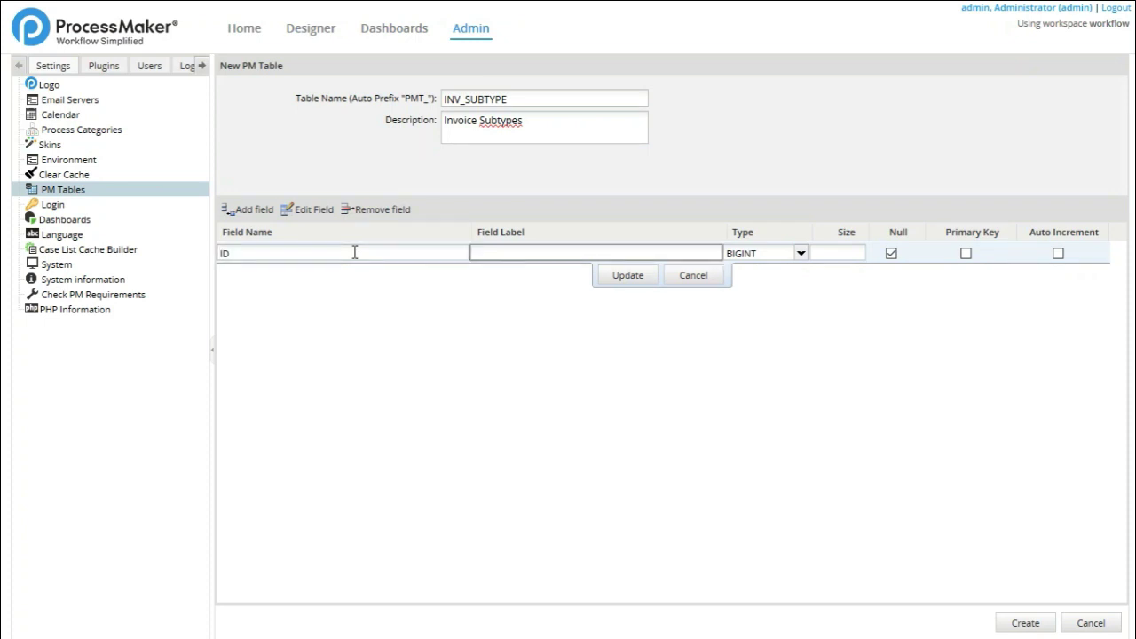
text(Invoice Subtype ID)
Define INV_SUBTYPE's ID field as a non-null INTEGER of size 11, an auto-incrementing primary key, and save the row.
click(799, 253)
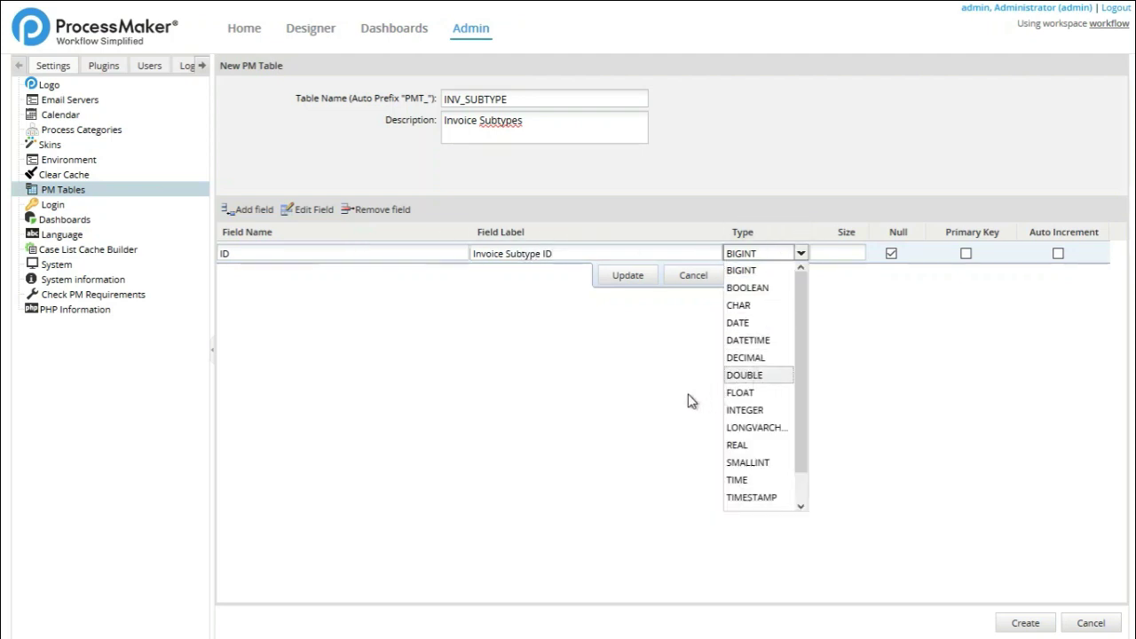
click(761, 410)
click(824, 253)
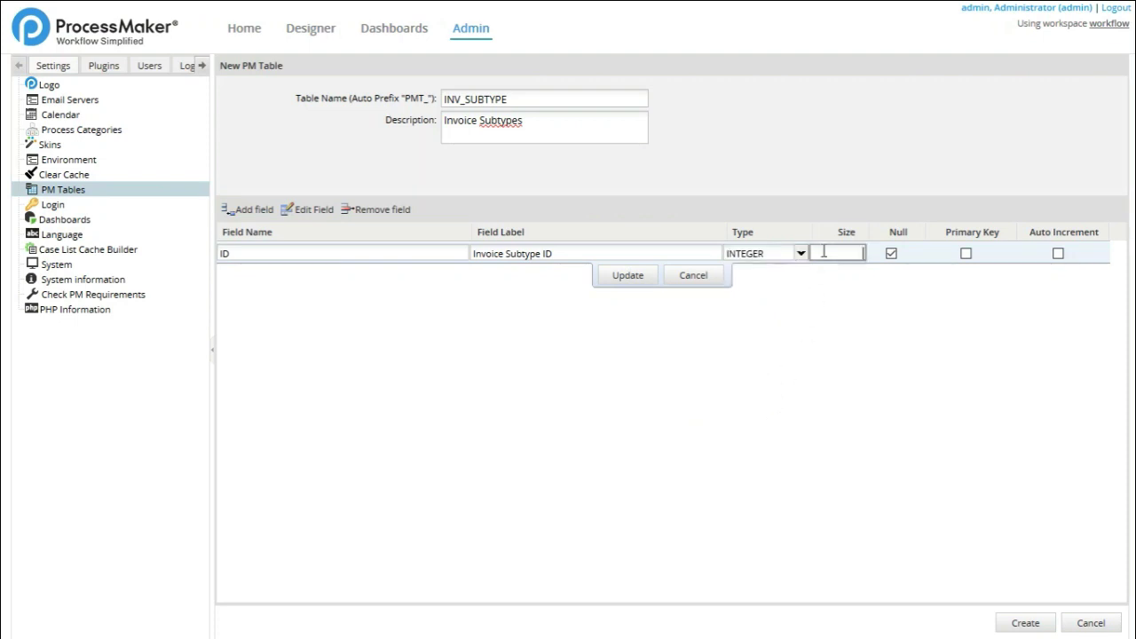
key(Tab)
click(966, 254)
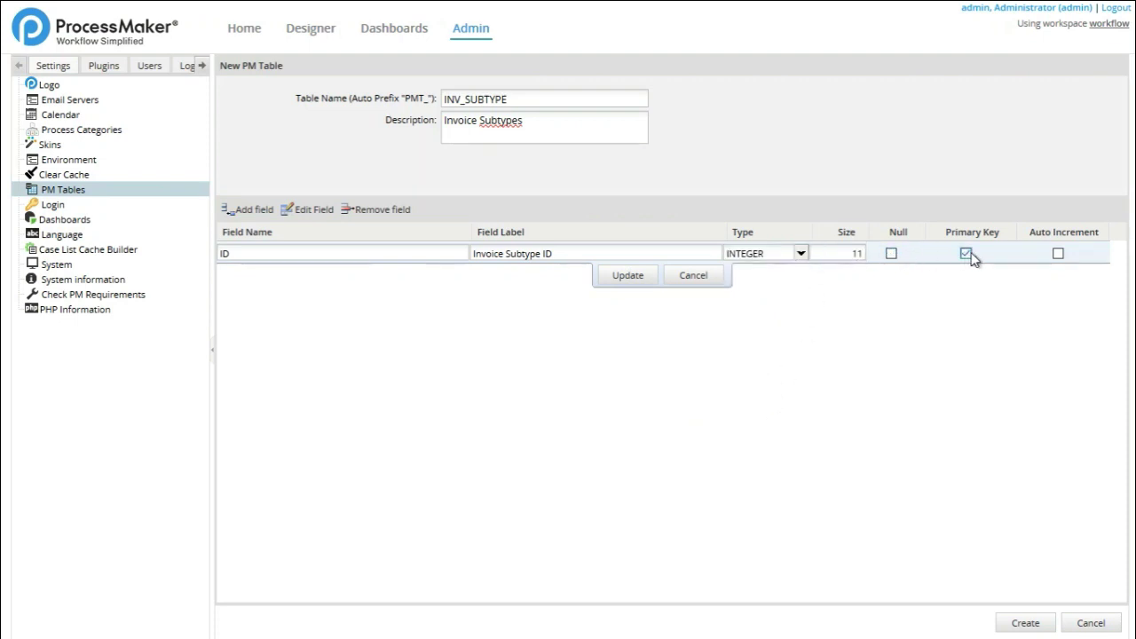
click(1058, 254)
click(629, 277)
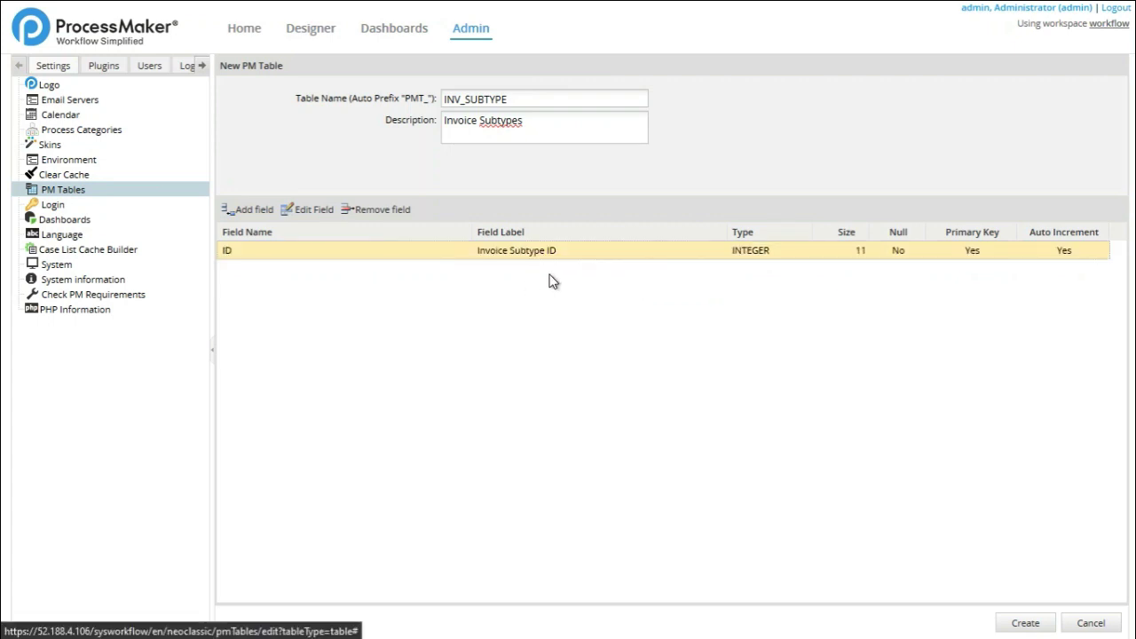
Add a second field named DESCRIPTION with the label "Invoice Subtype Description".
click(254, 210)
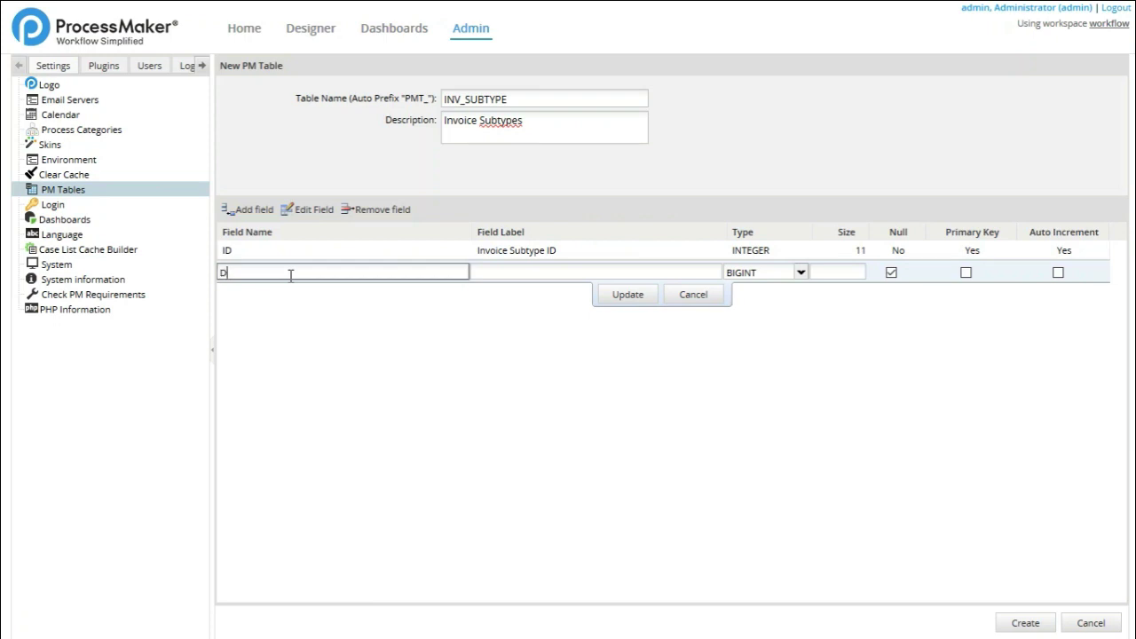
text(DESCRIPTION)
click(516, 274)
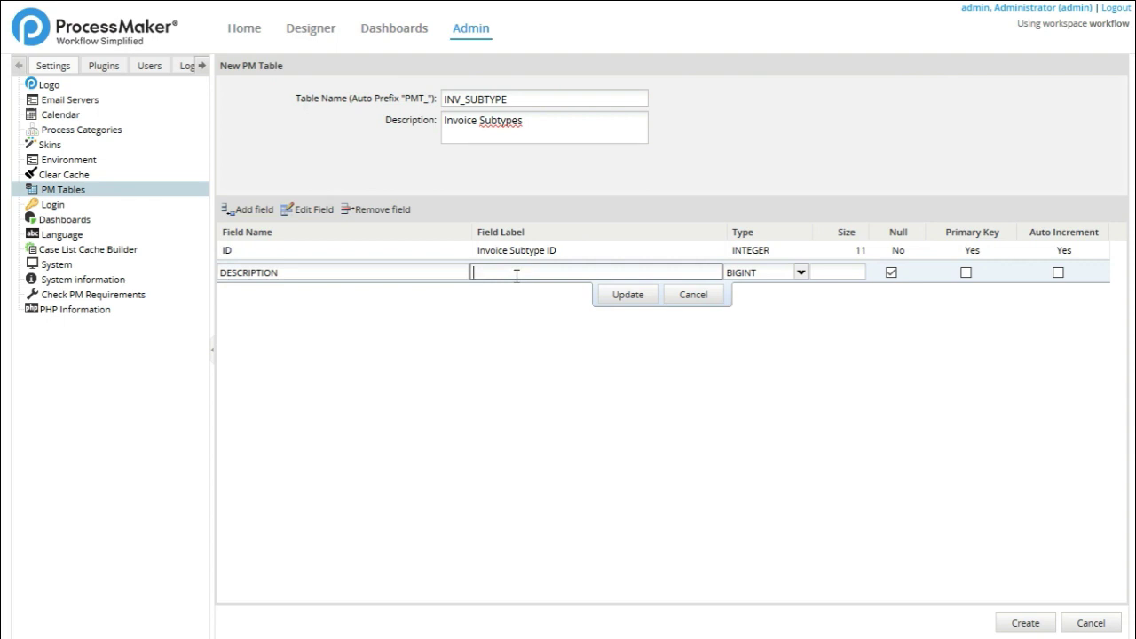
text(Invoice Subtype Description)
Define INV_SUBTYPE's DESCRIPTION field as a non-null VARCHAR of size 30 and save the row.
click(753, 273)
scroll(763, 515, down, 2)
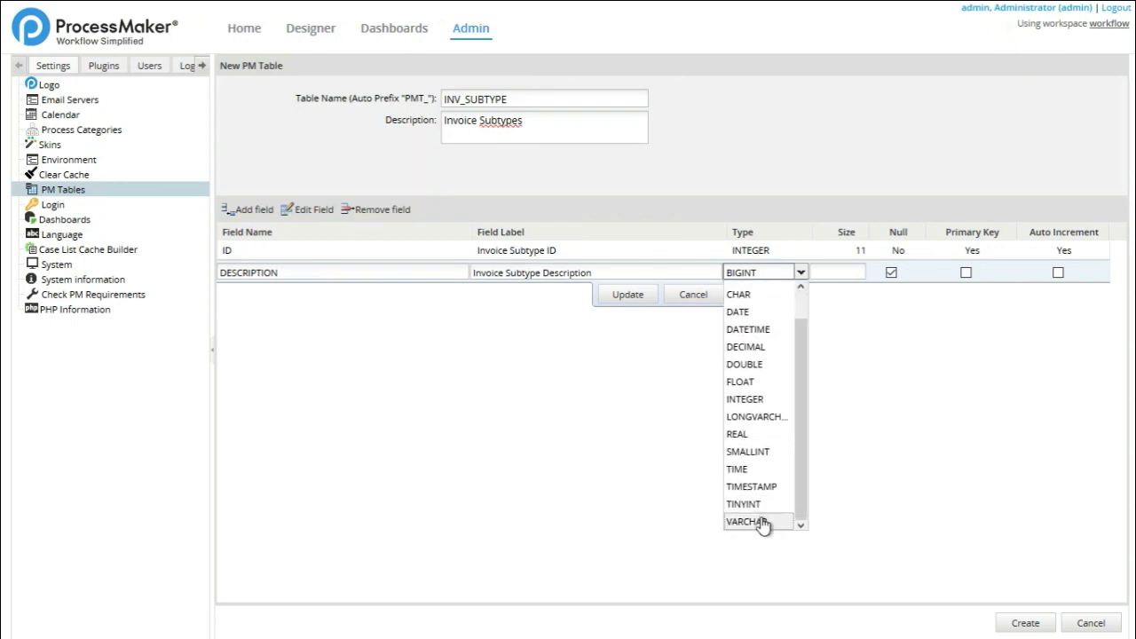
click(745, 521)
click(844, 269)
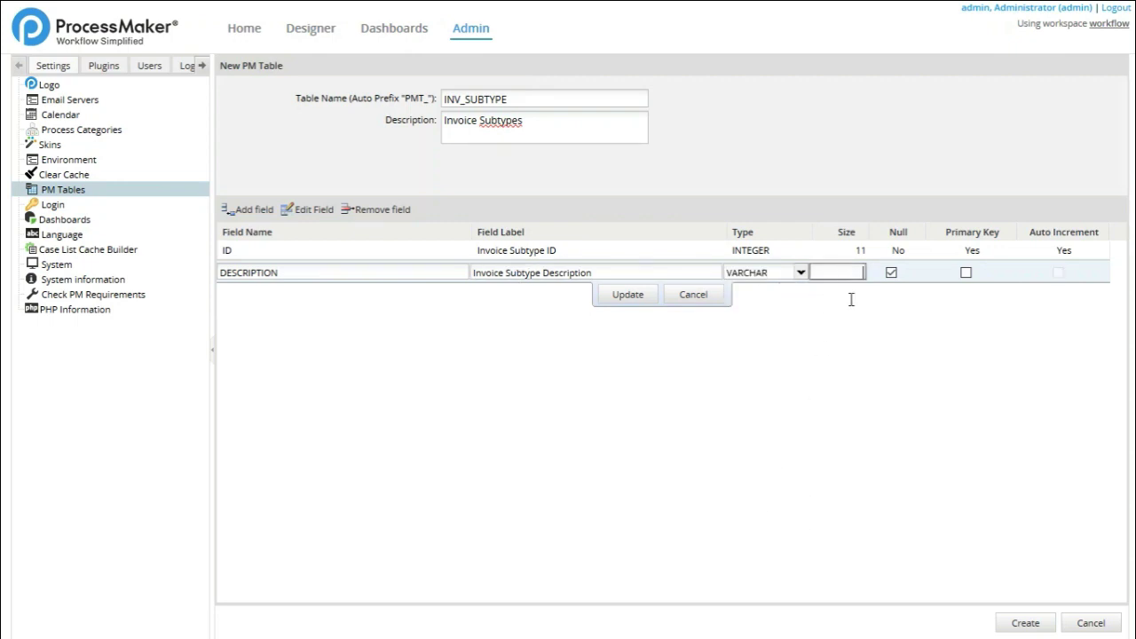
text(30)
click(892, 273)
click(634, 297)
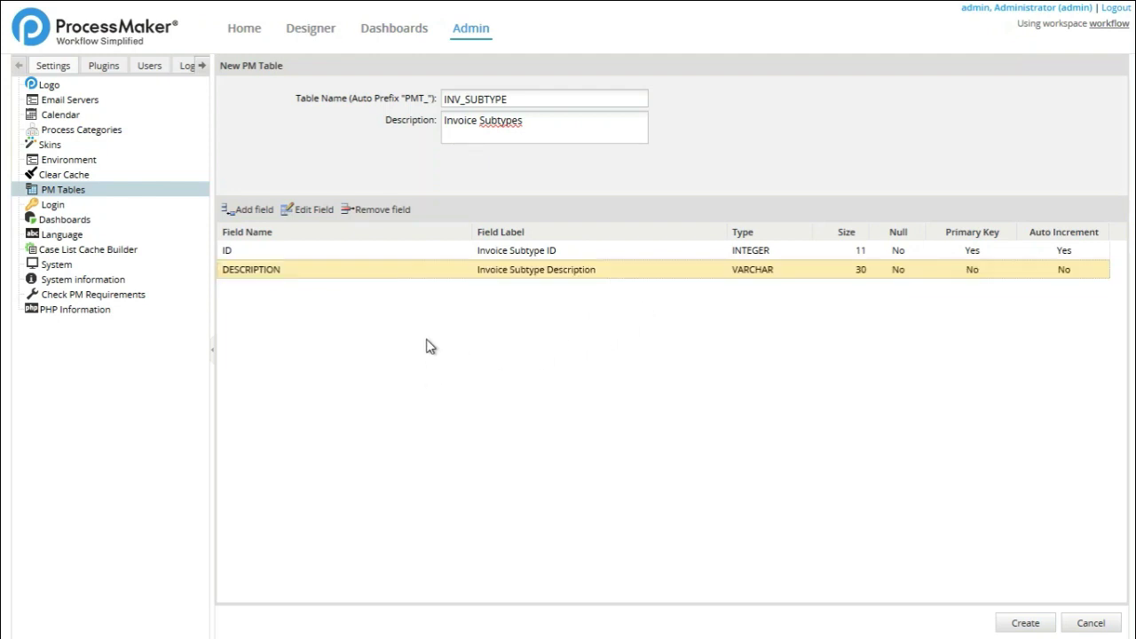
Add a third field named TYPE_ID with the label "Invoice Type ID".
click(254, 210)
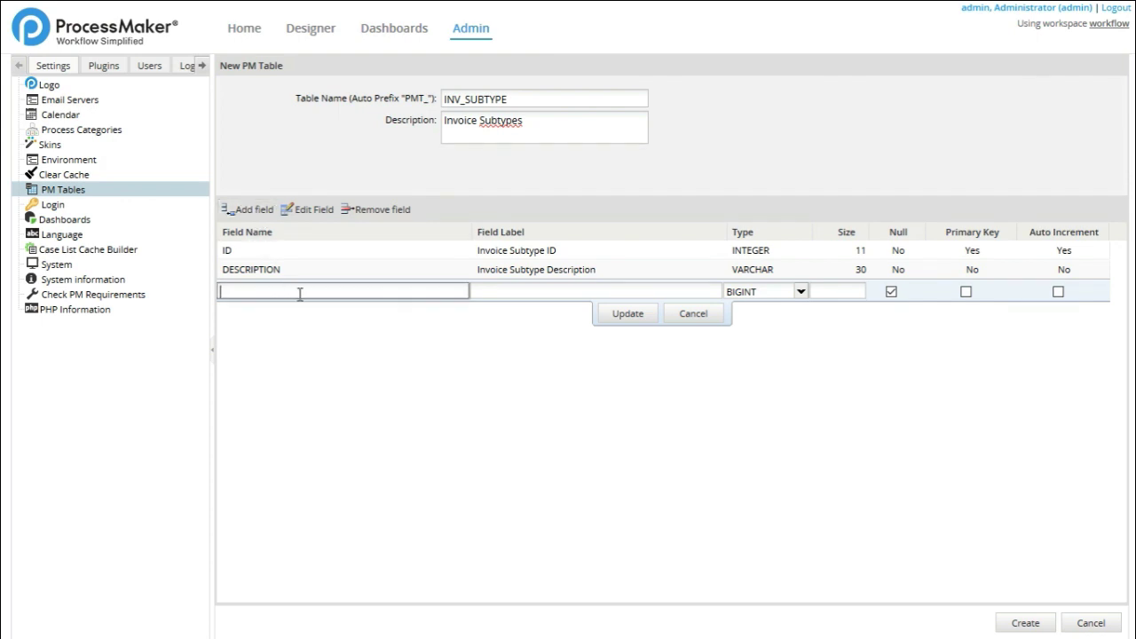
click(421, 355)
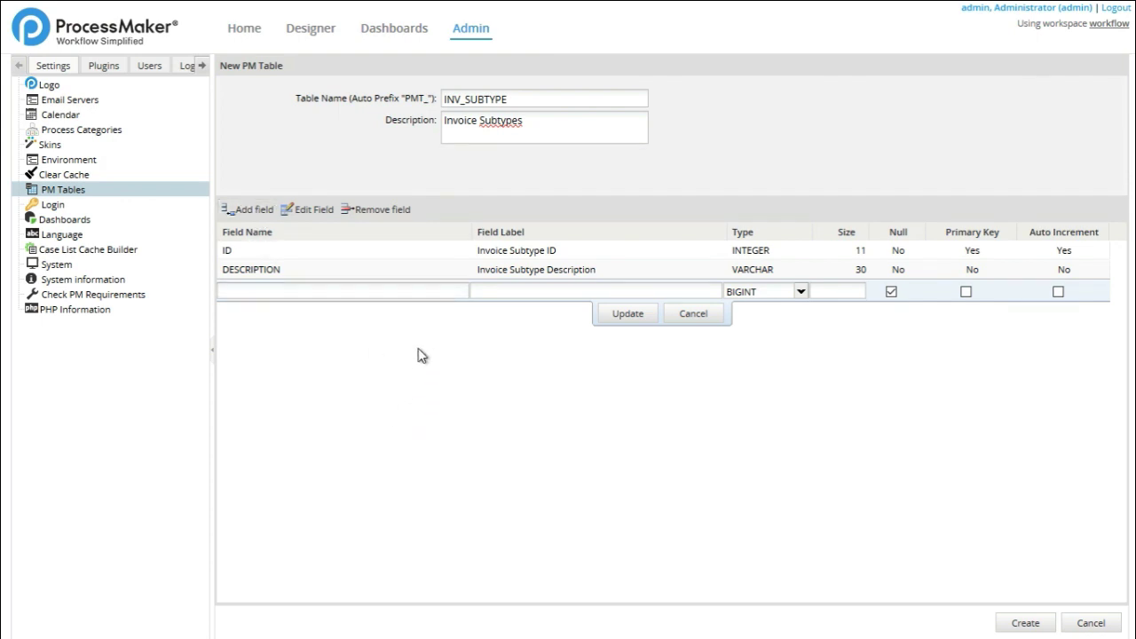
click(388, 289)
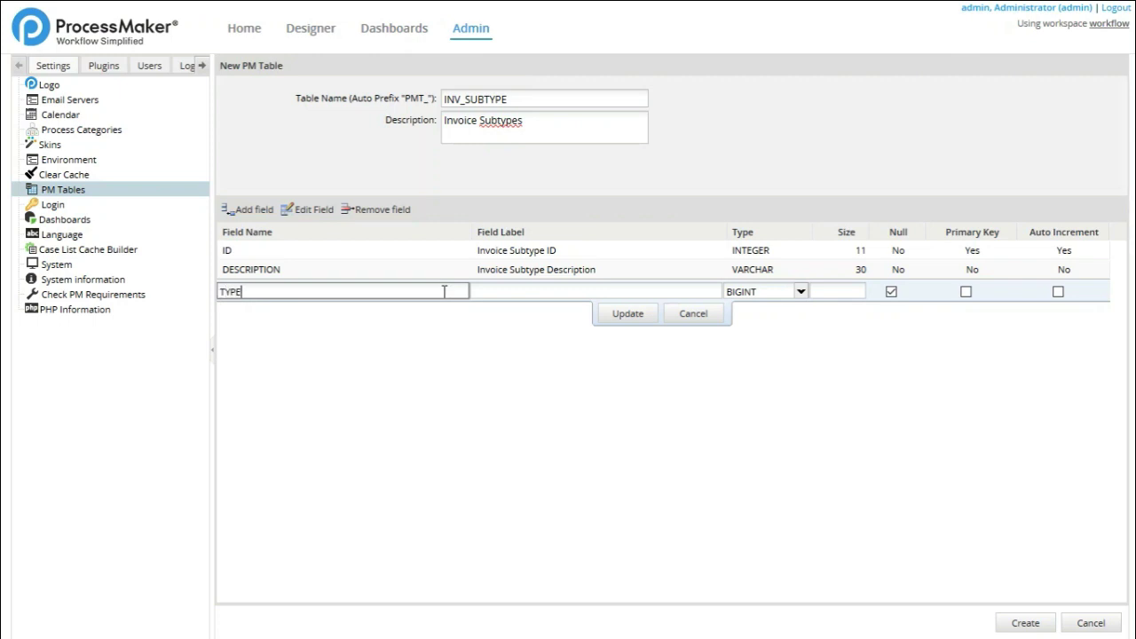
click(512, 291)
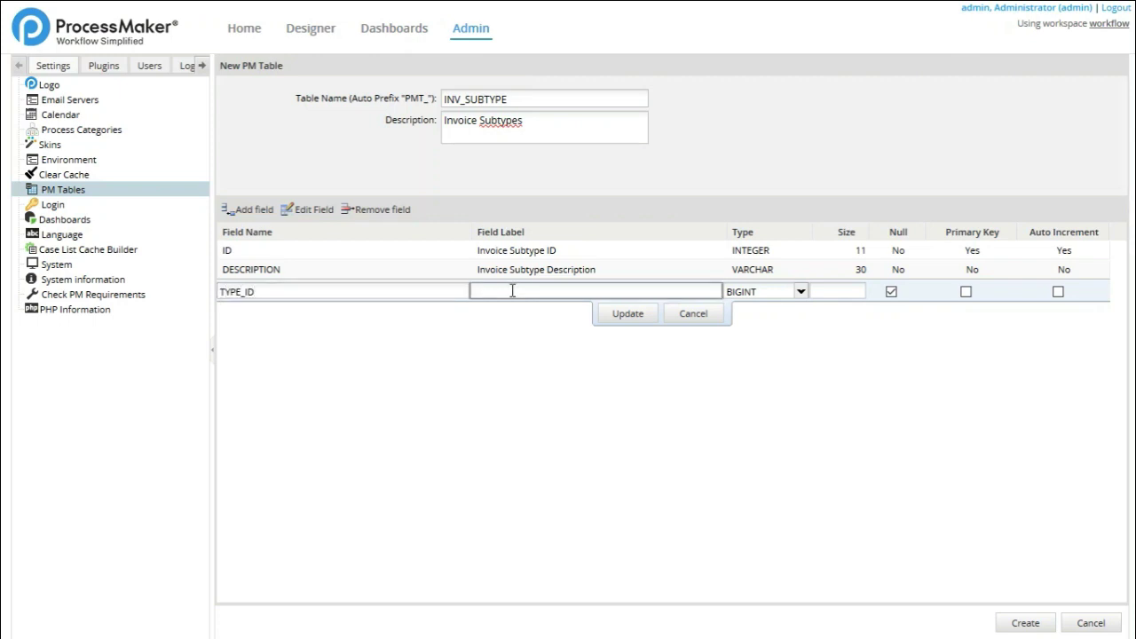
text(Invoice Type ID)
Define the TYPE_ID field as a non-null INTEGER of size 11 and save the row.
click(798, 291)
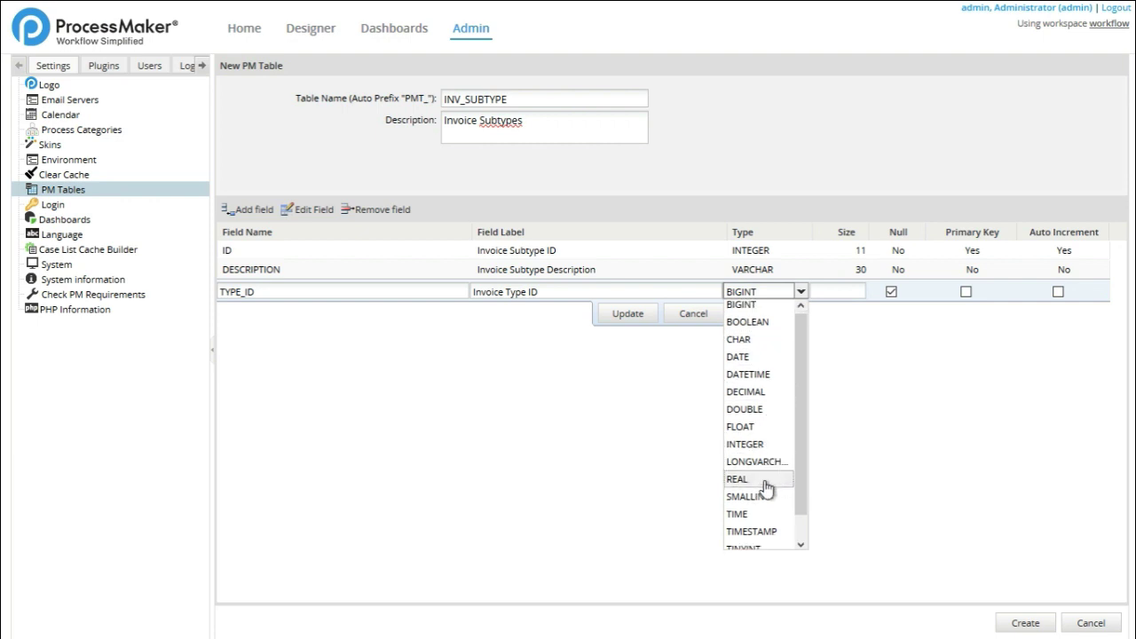
scroll(776, 417, down, 1)
click(773, 431)
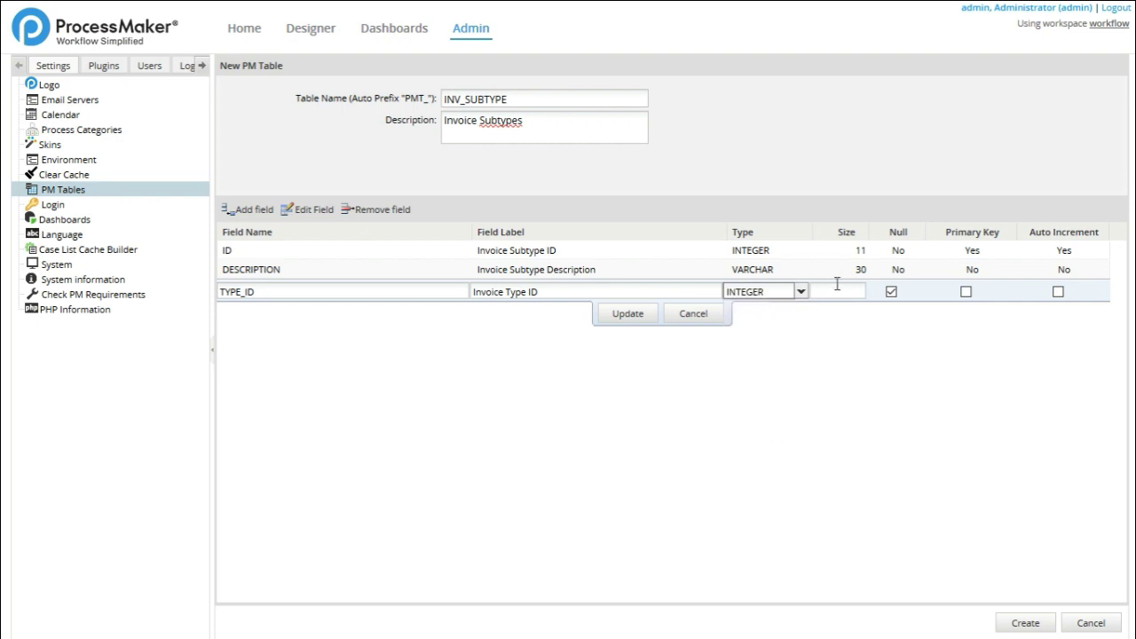
click(890, 294)
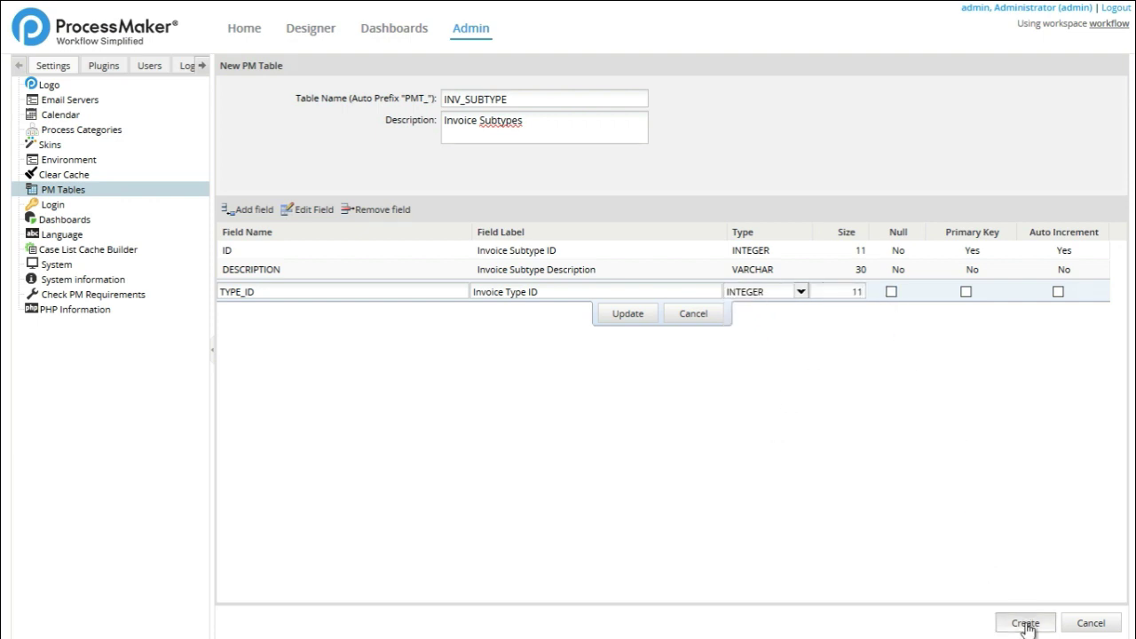
click(630, 315)
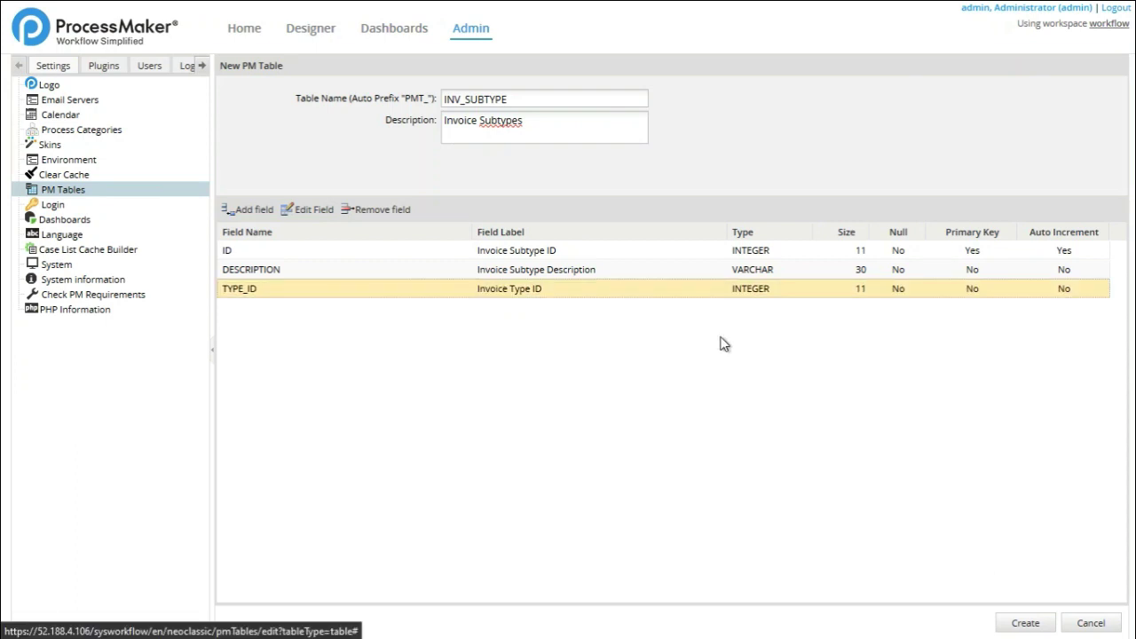
Create the INV_SUBTYPE table from the defined fields and open its data for entry.
click(1034, 626)
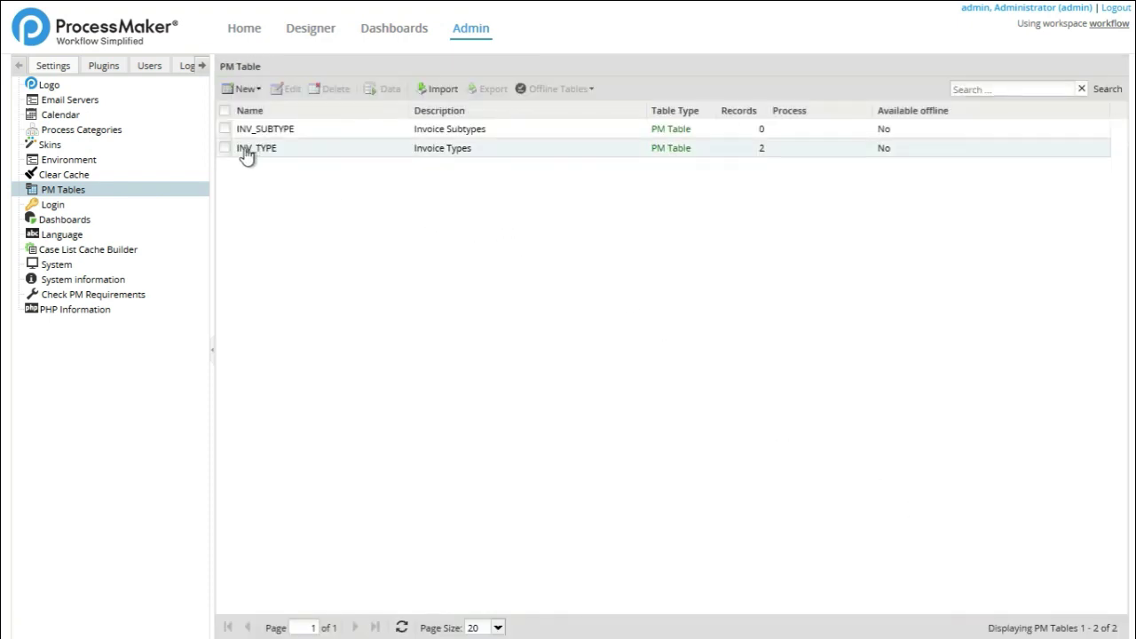
click(226, 133)
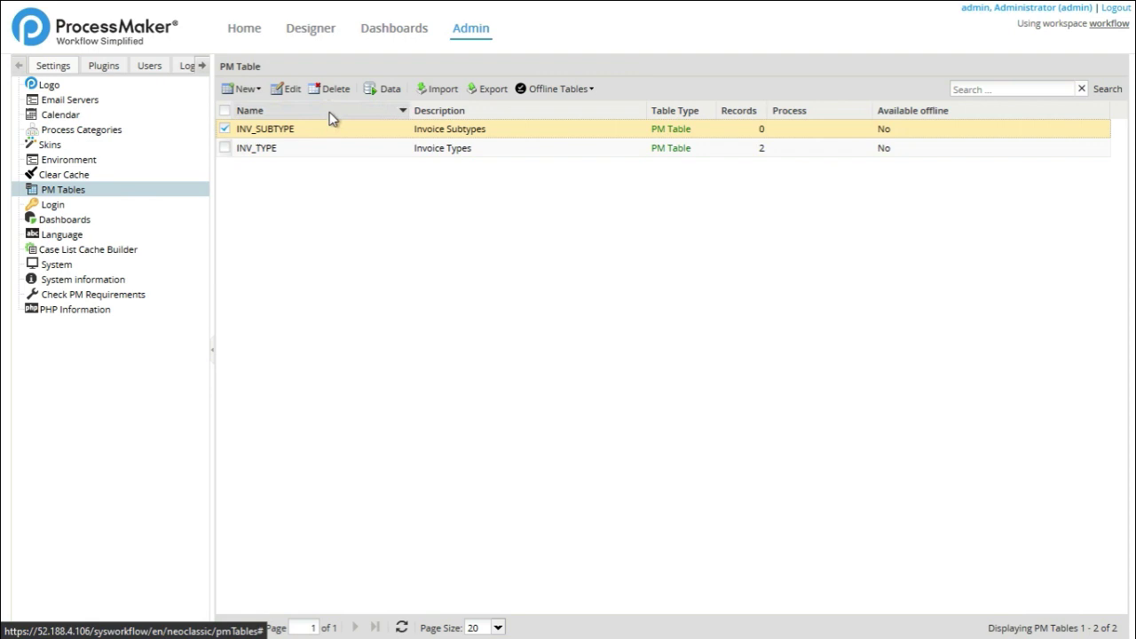
click(388, 90)
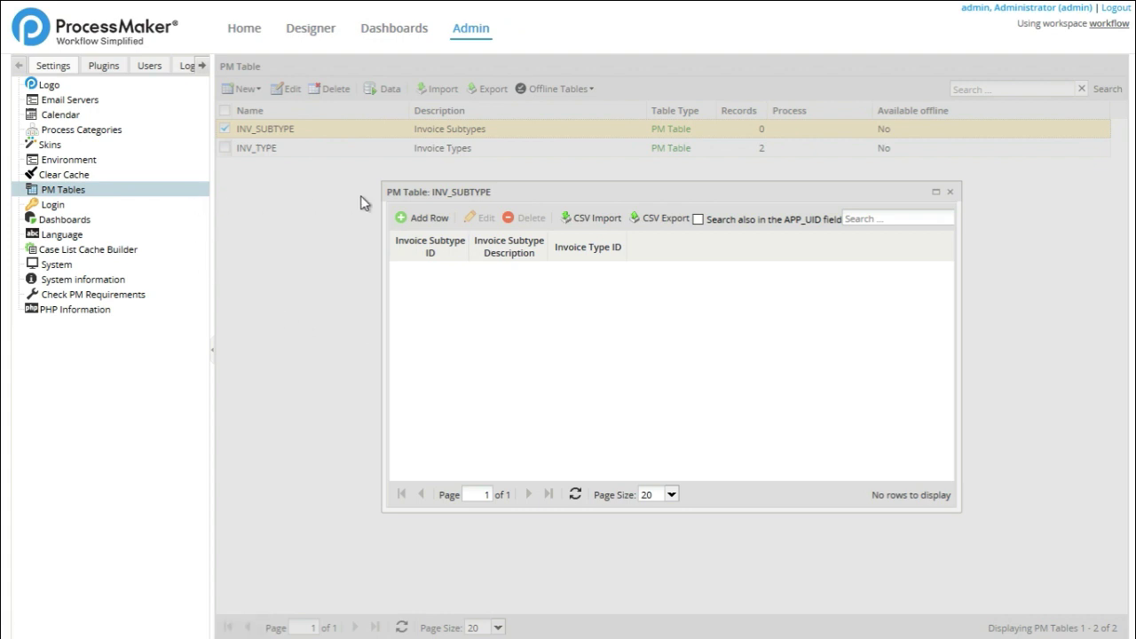
Add a row to INV_SUBTYPE with the description "Food" and invoice type ID 1.
click(413, 219)
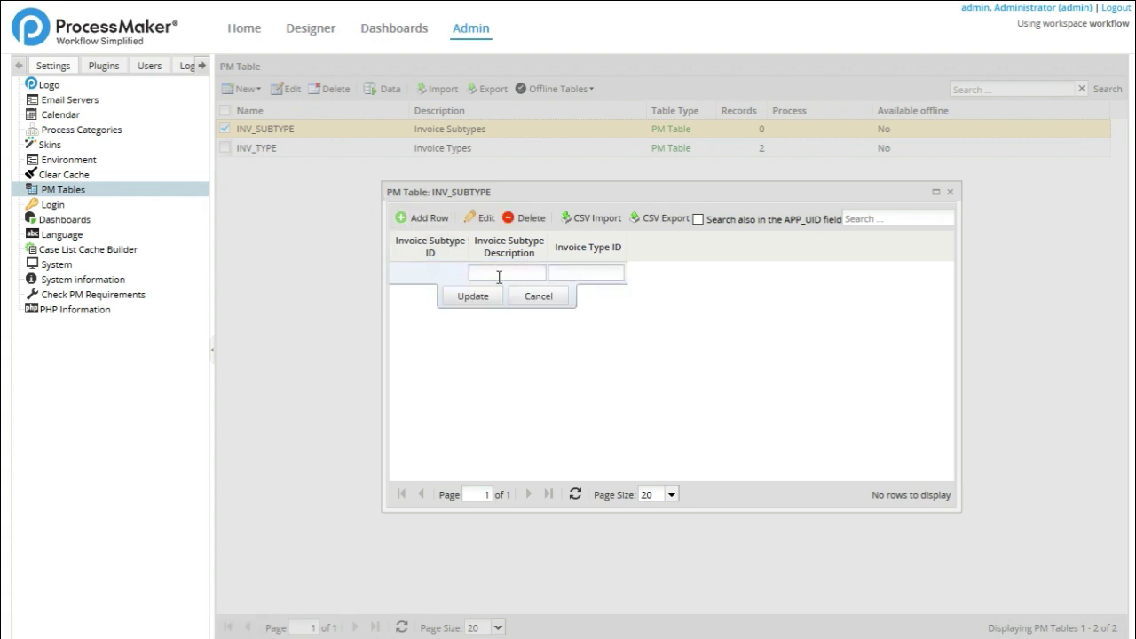
click(500, 275)
click(598, 274)
click(507, 273)
click(475, 296)
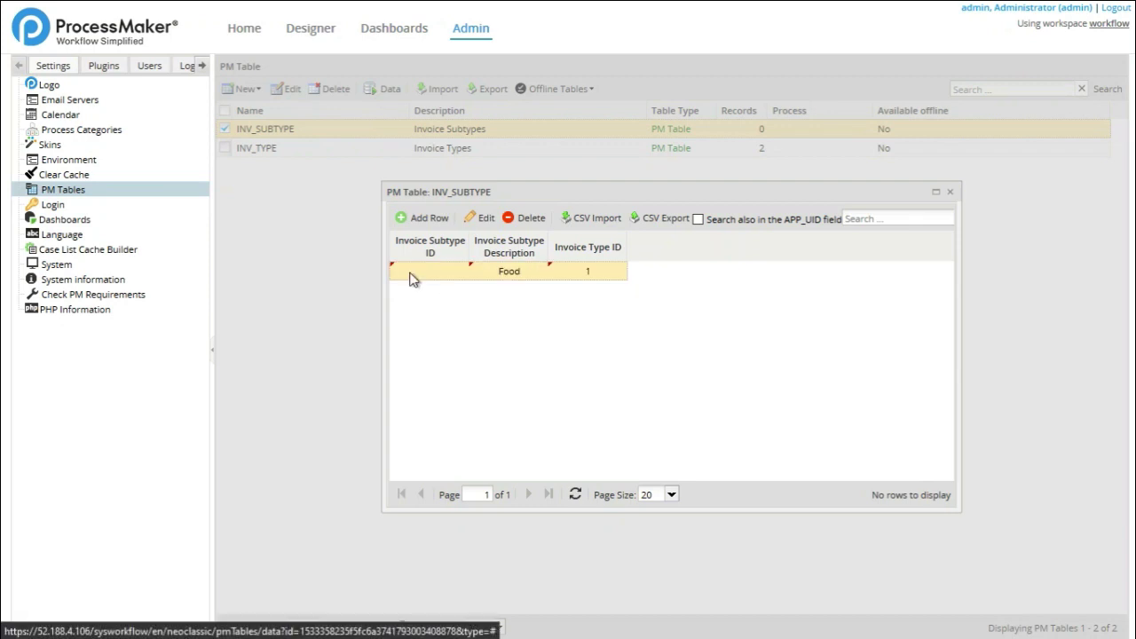
Add a "Clothing" row with invoice type ID 1 to the INV_SUBTYPE data.
click(427, 222)
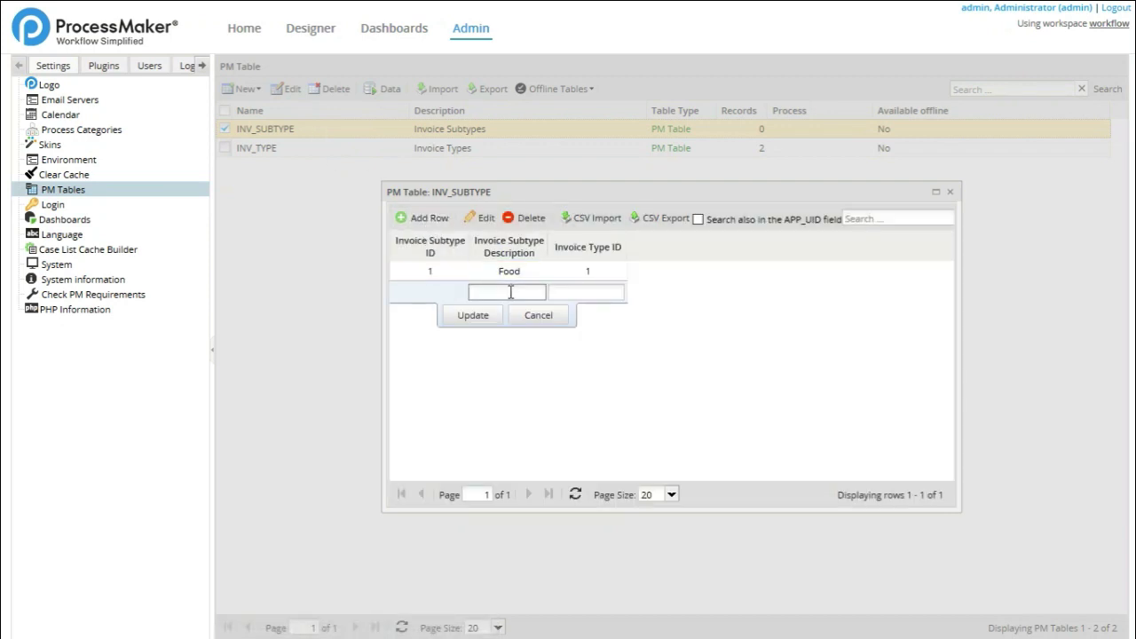
text(Clothing)
click(602, 293)
text(1)
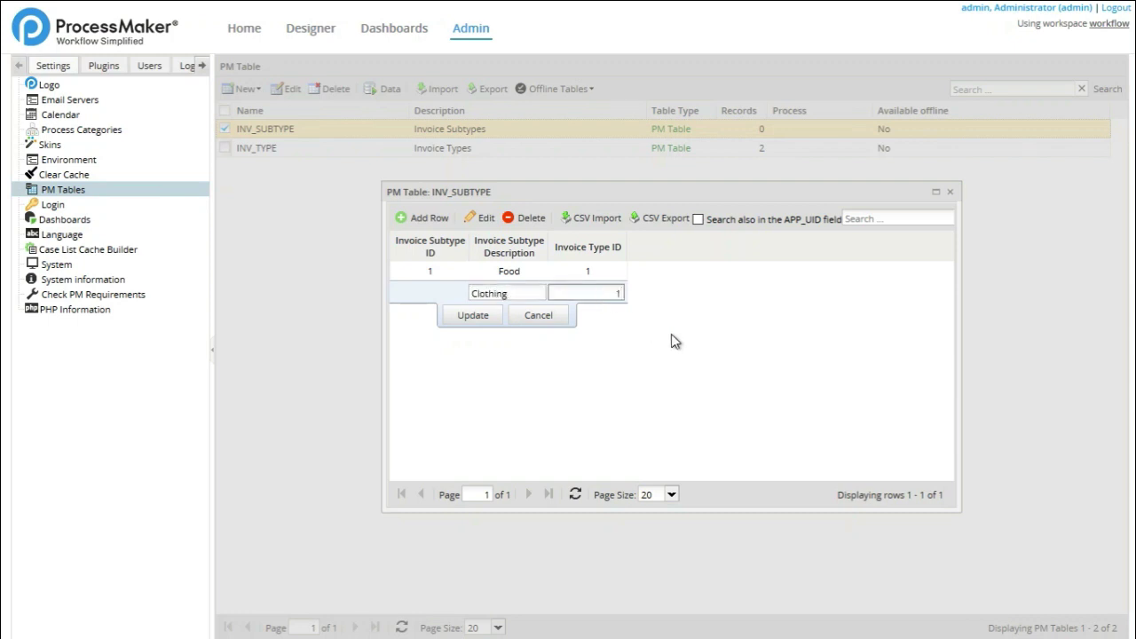
click(470, 317)
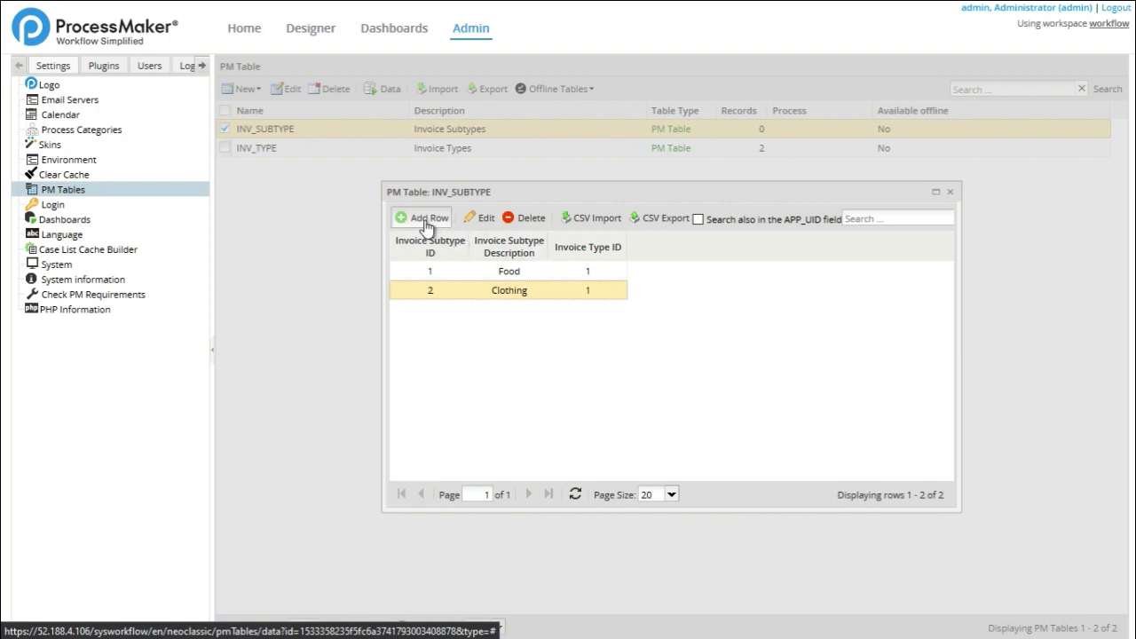
Add a "Personal Electronics" row with invoice type ID 1 to the INV_SUBTYPE data.
click(426, 219)
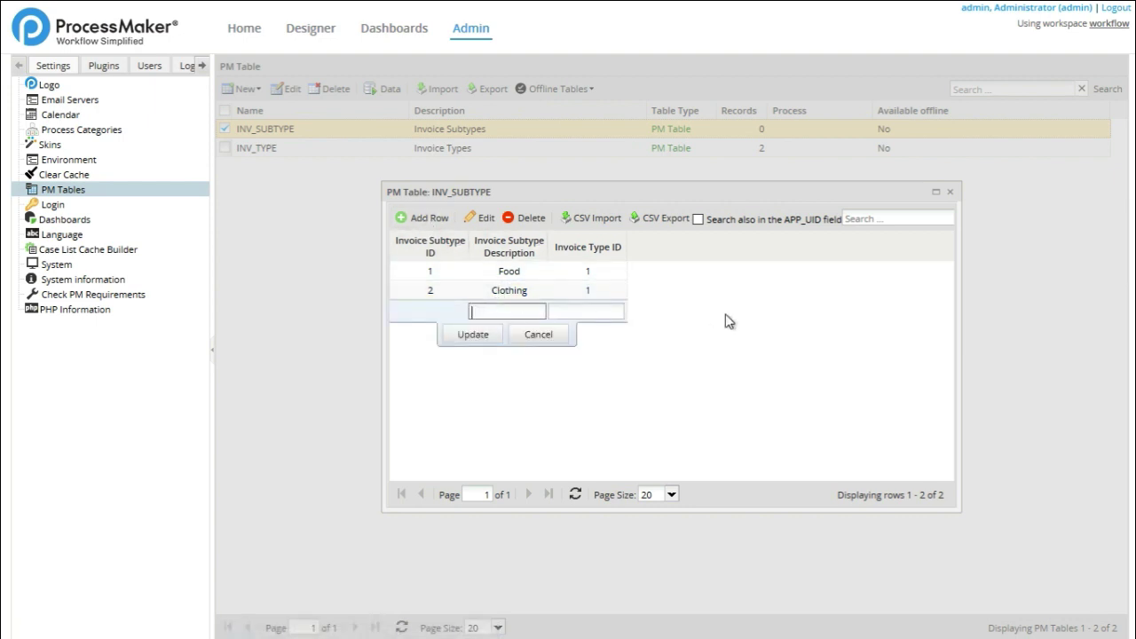
text(person)
key(ctrl+a)
text(Peron)
text(onal)
text( Electronics)
click(603, 311)
text(1)
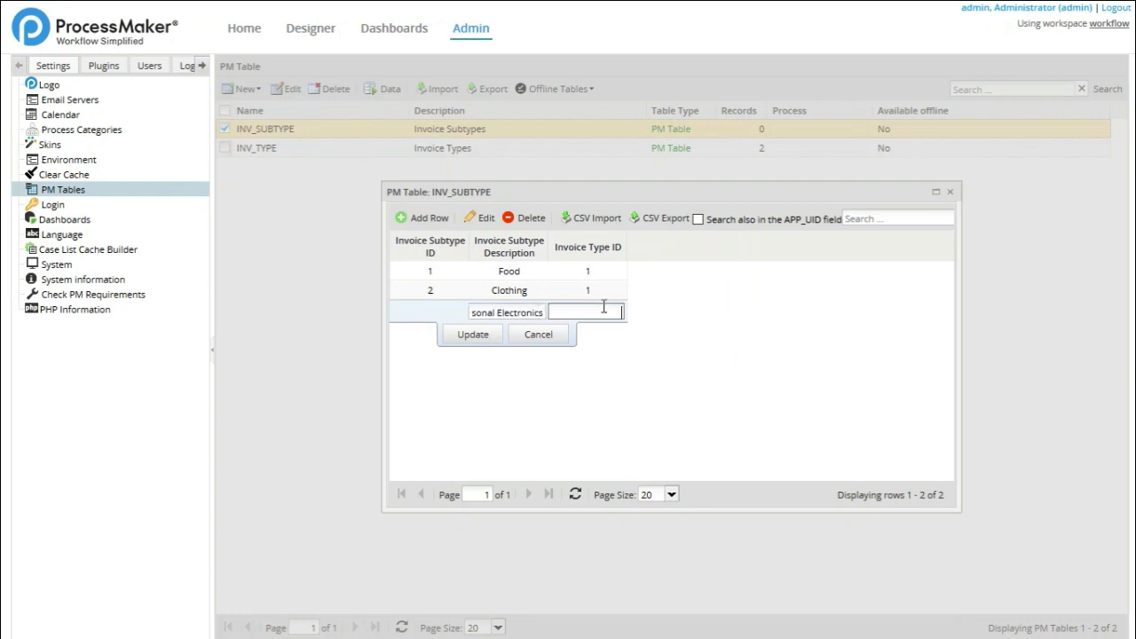
click(473, 335)
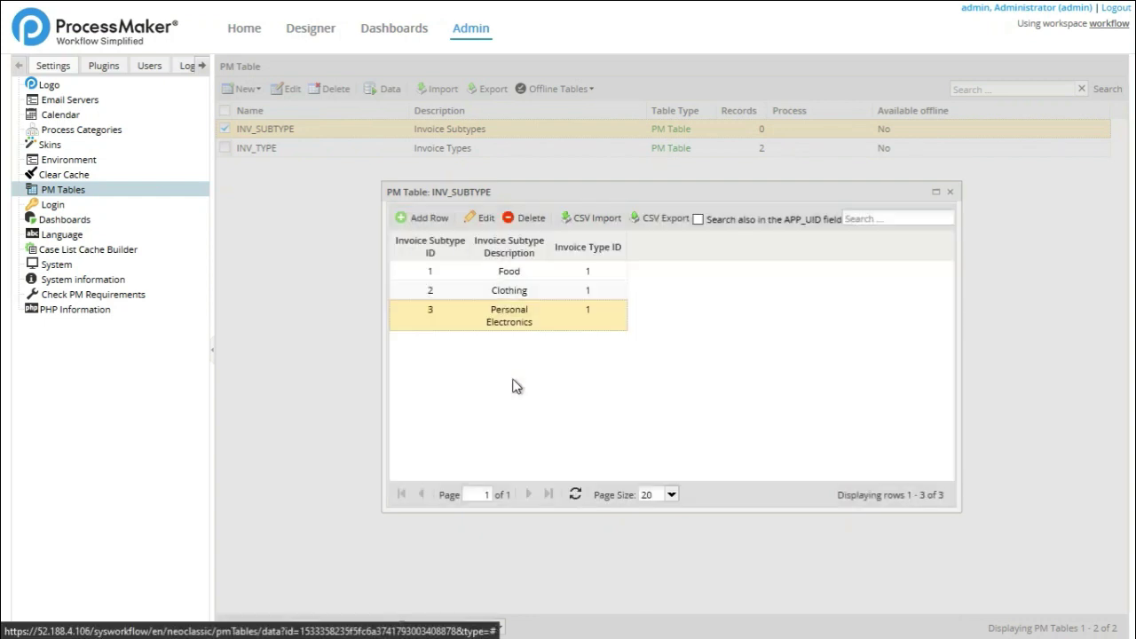
Add a "Consulting" row with invoice type ID 2 to the INV_SUBTYPE data.
click(424, 222)
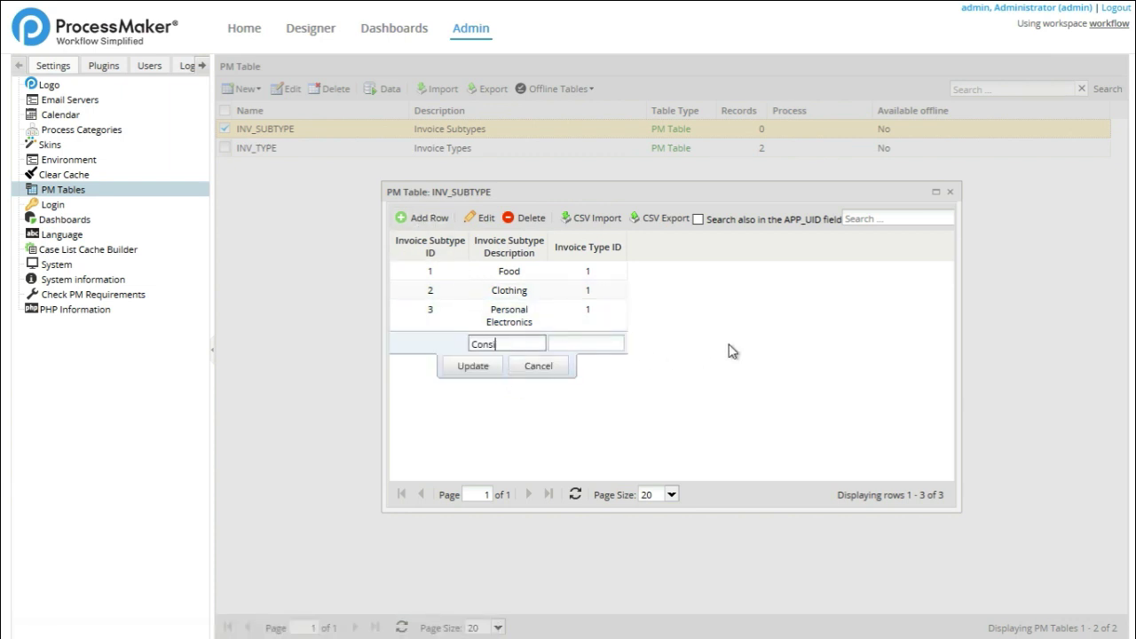
text(Consilting)
key(ctrl+a)
text(Consulting)
click(612, 345)
text(2)
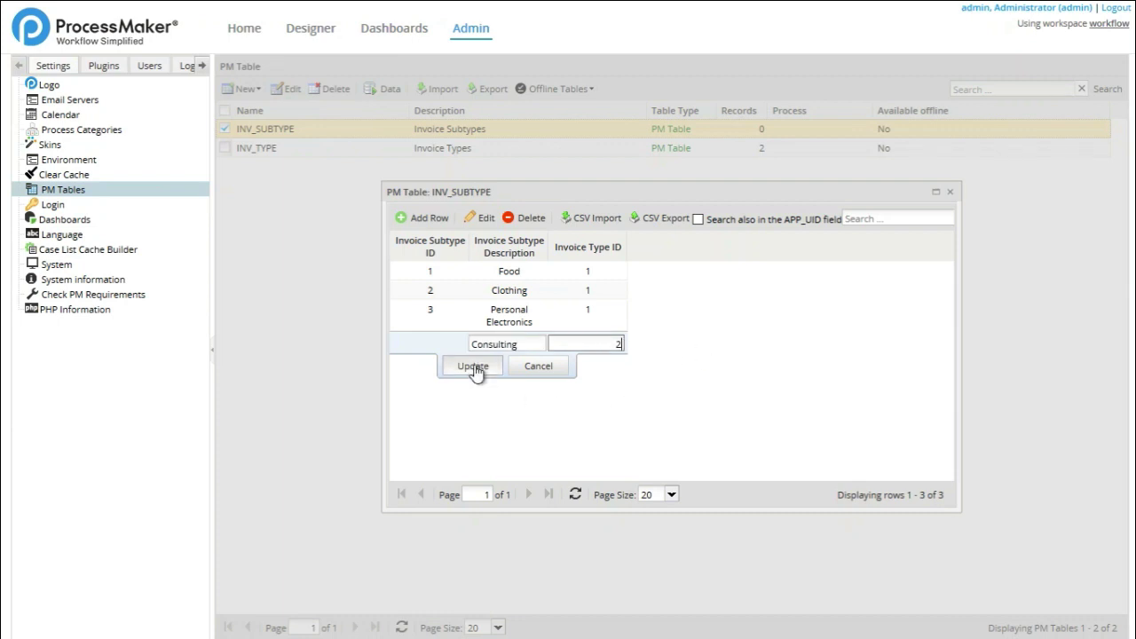
click(473, 367)
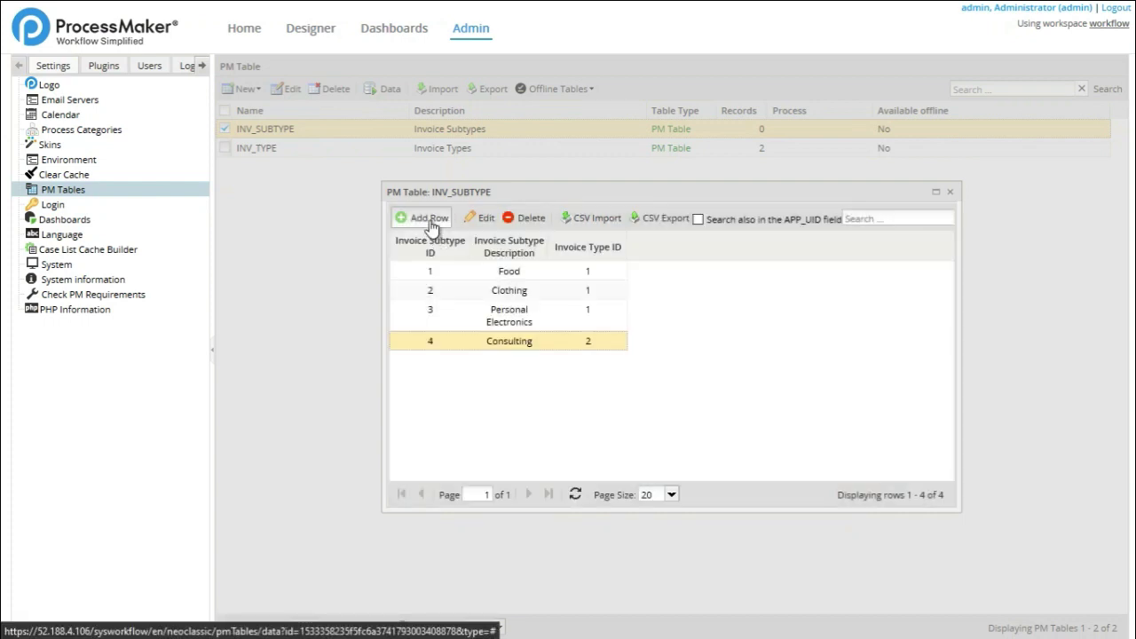
Add a "Health Care" row with invoice type ID 2 to the INV_SUBTYPE data.
click(430, 219)
text(H)
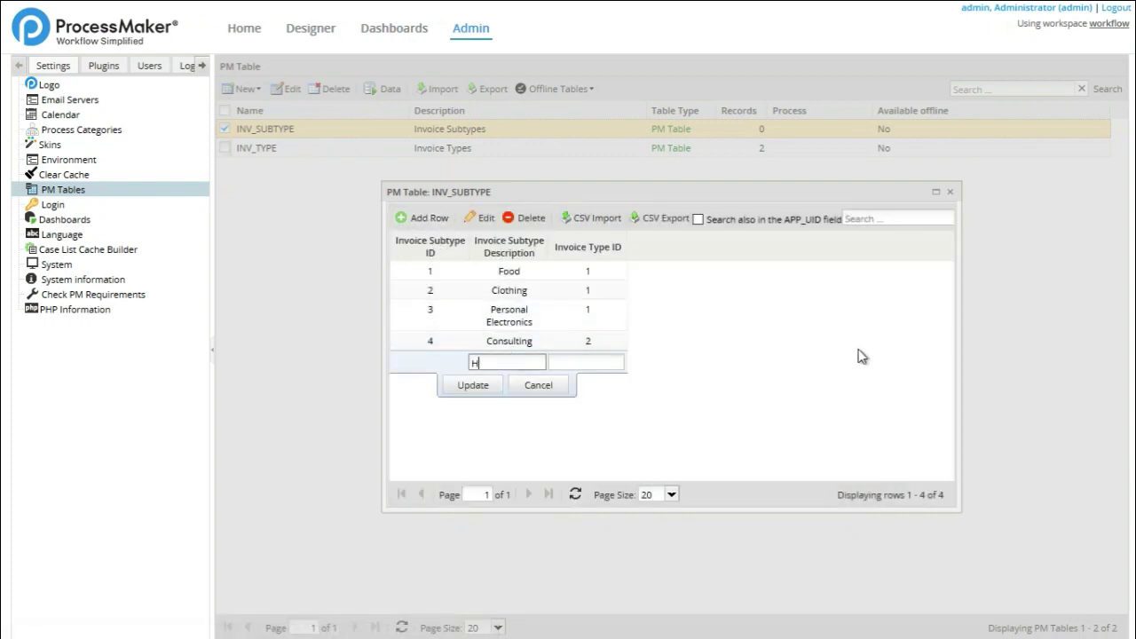
text(ealth Care)
key(Tab)
text(2)
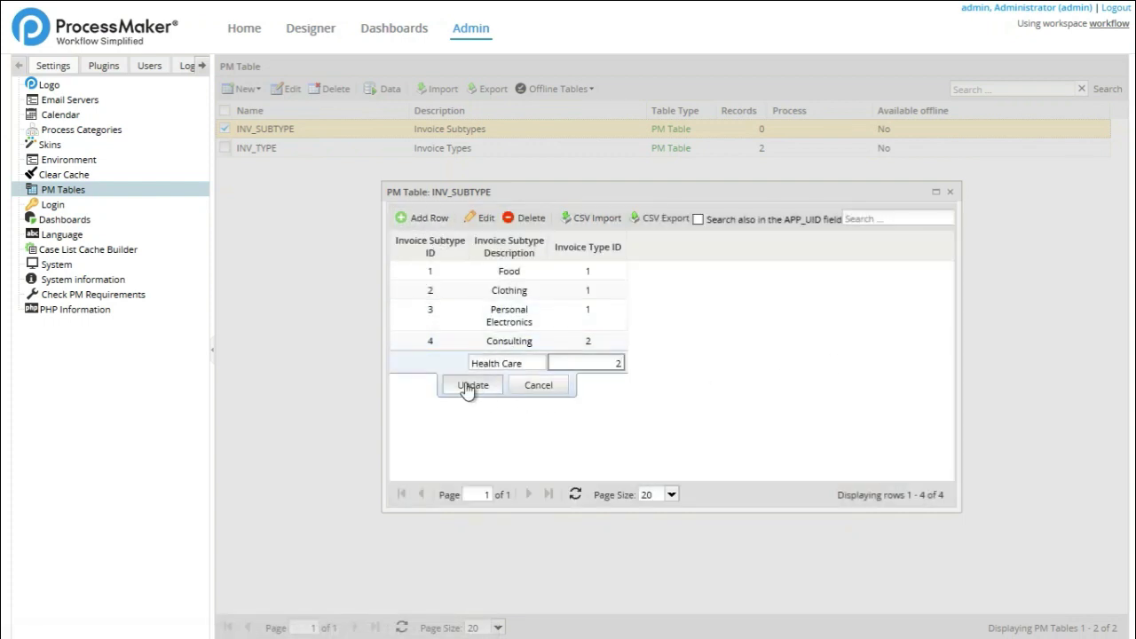
click(473, 386)
Add a "Transport" row with invoice type ID 2 and close the INV_SUBTYPE data.
click(424, 217)
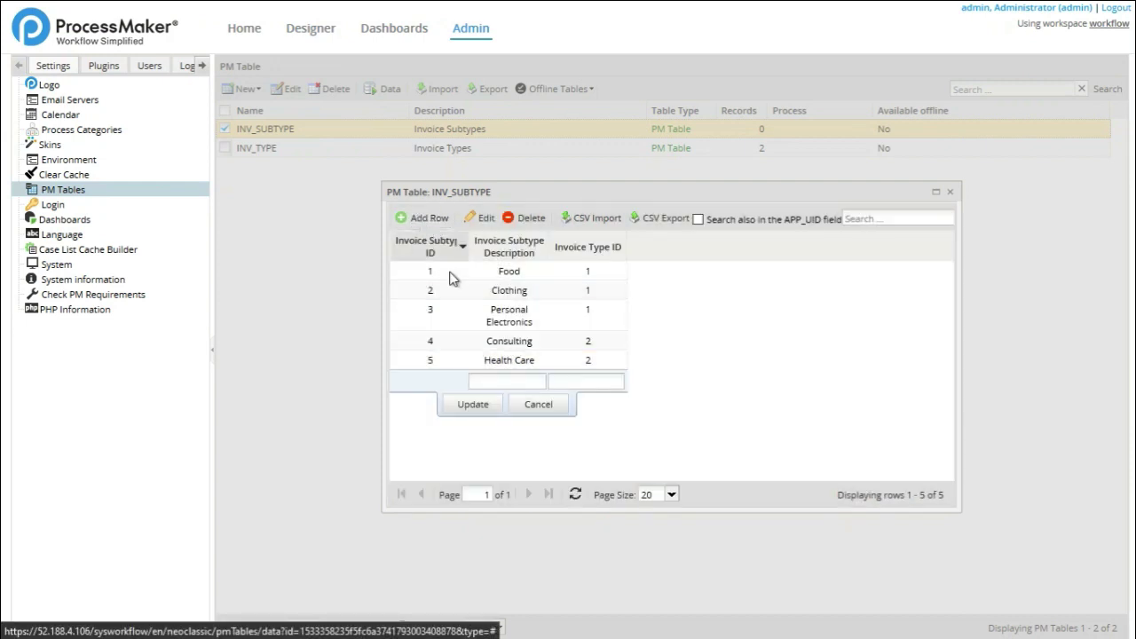
click(517, 380)
text(Transport)
key(Tab)
text(2)
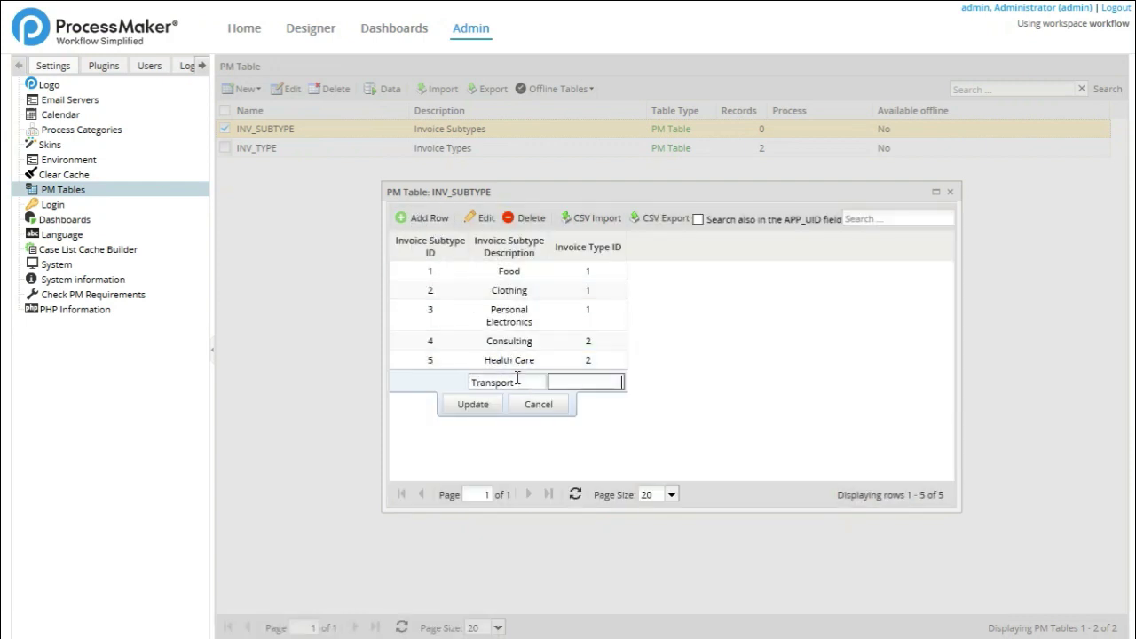
click(486, 405)
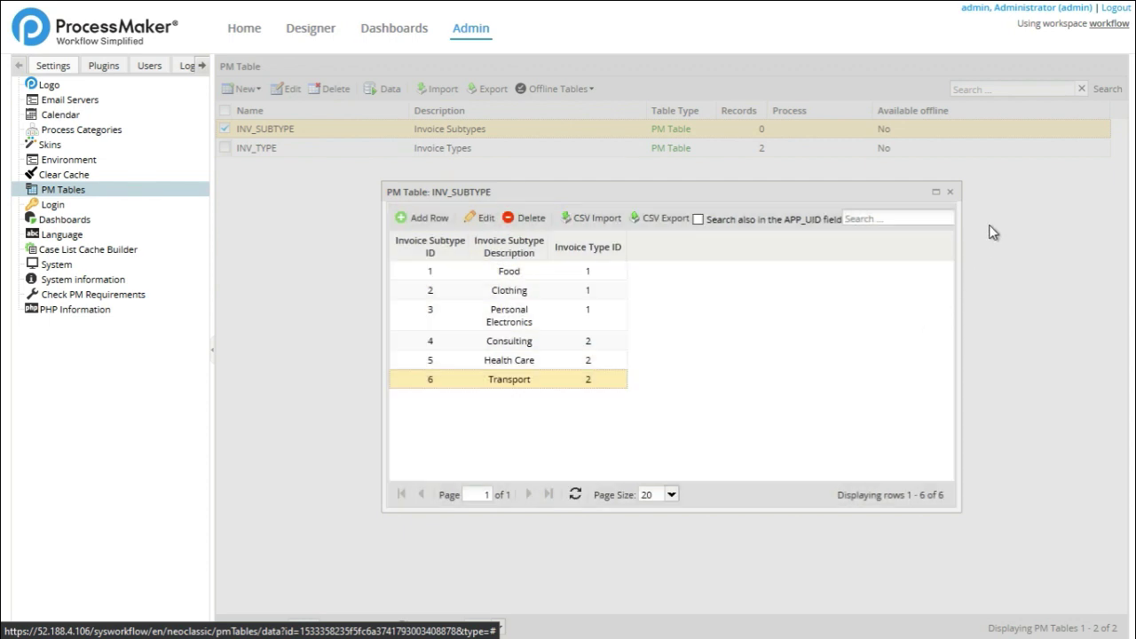
click(948, 193)
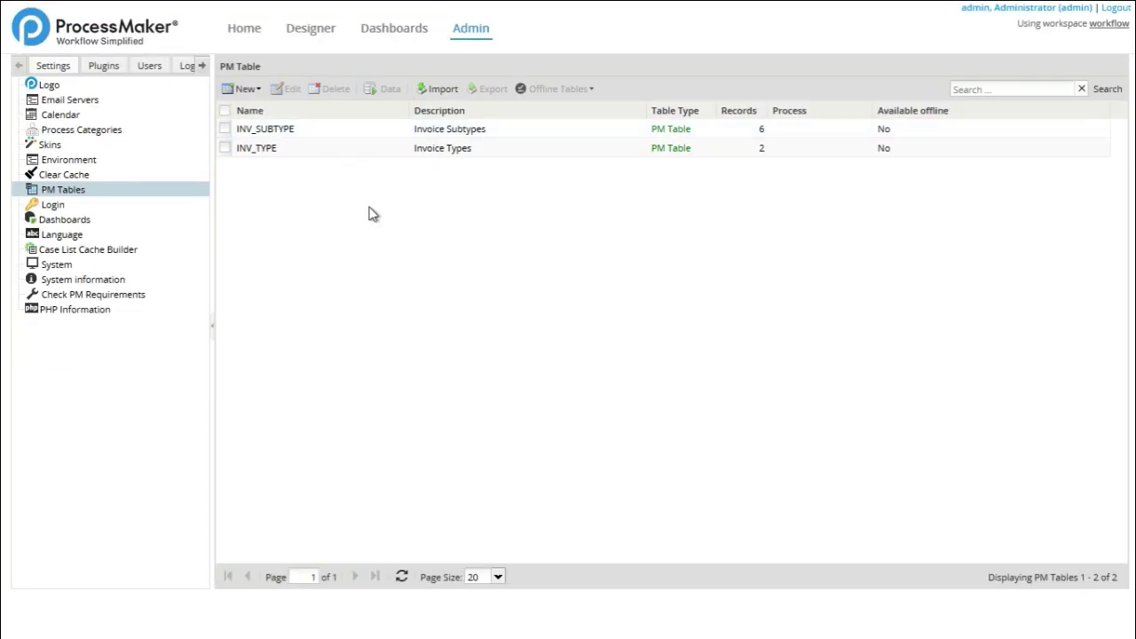
Open the Invoice Approval process in the Designer and start editing its Report form Dynaform.
click(318, 36)
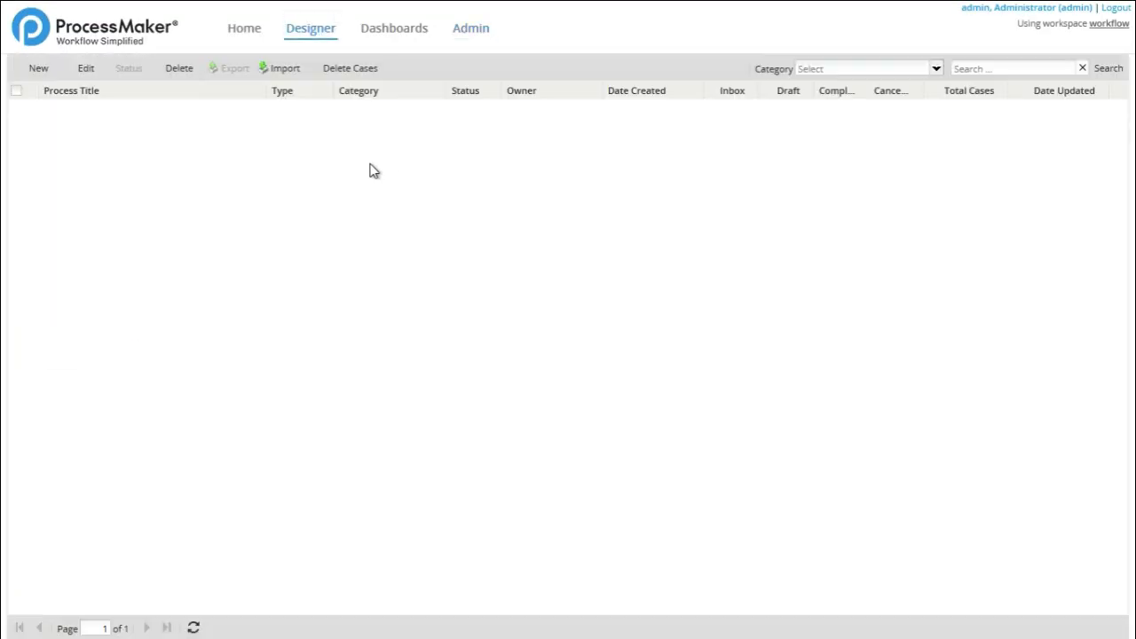
click(379, 114)
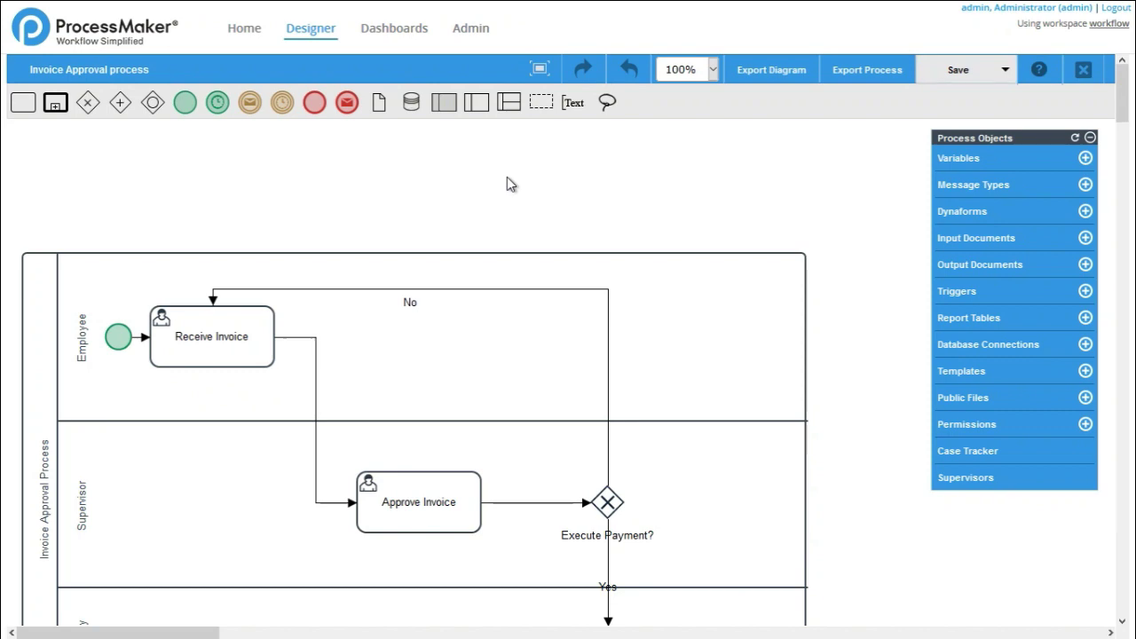
click(969, 214)
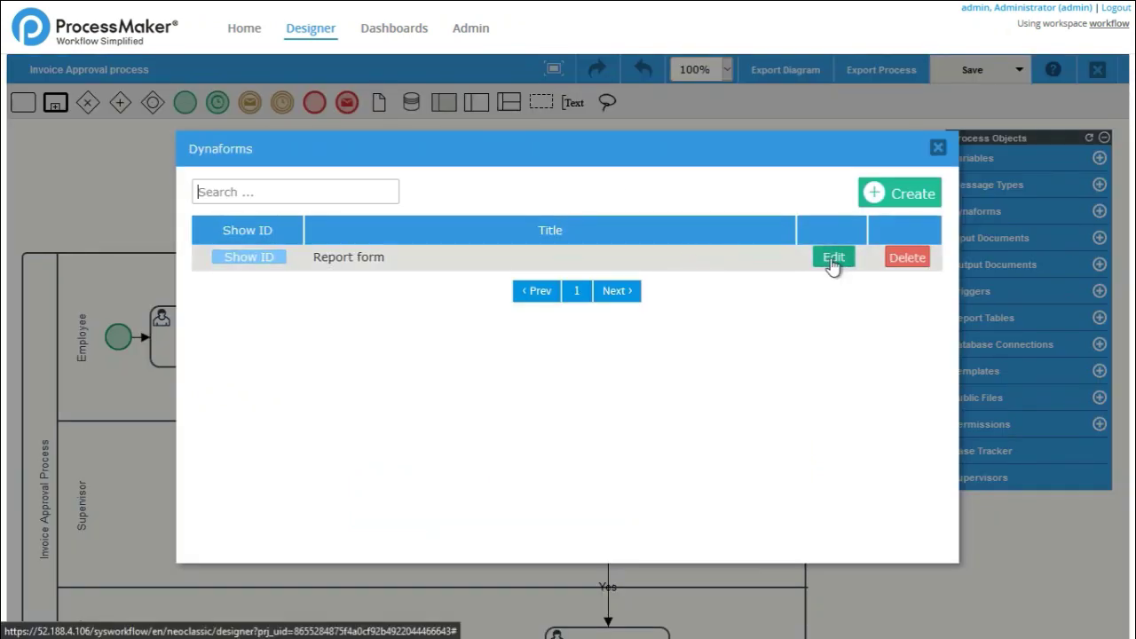
click(830, 257)
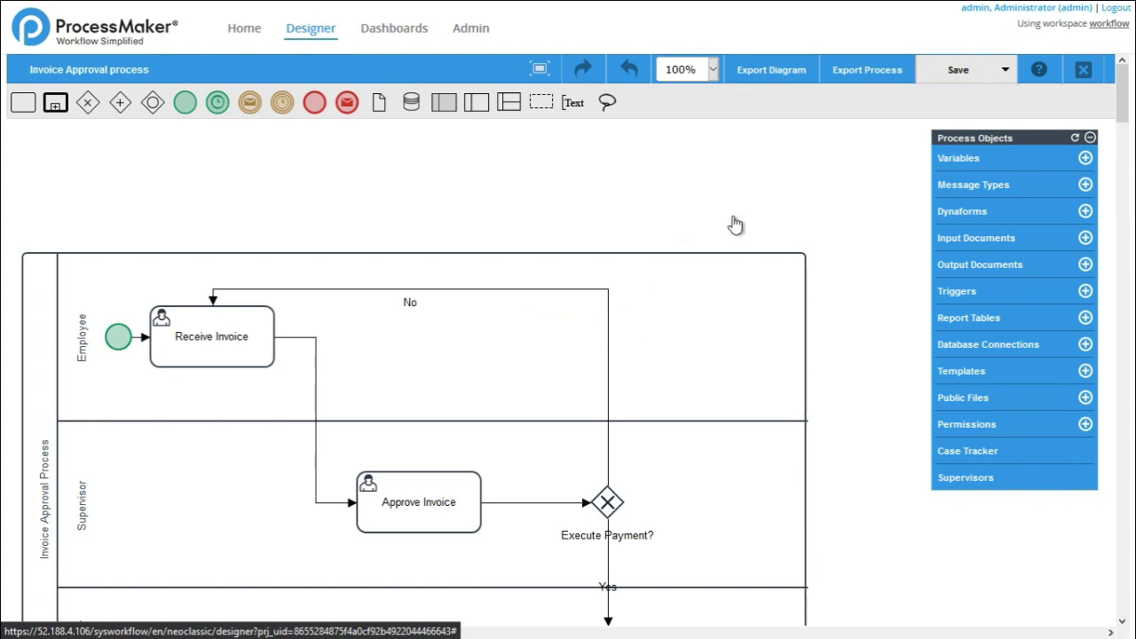
Enter the query "SELECT ID, DESCRIPTION FROM INV_TYPE" as the SQL of the Invoice Type dropdown.
scroll(701, 230, down, 2)
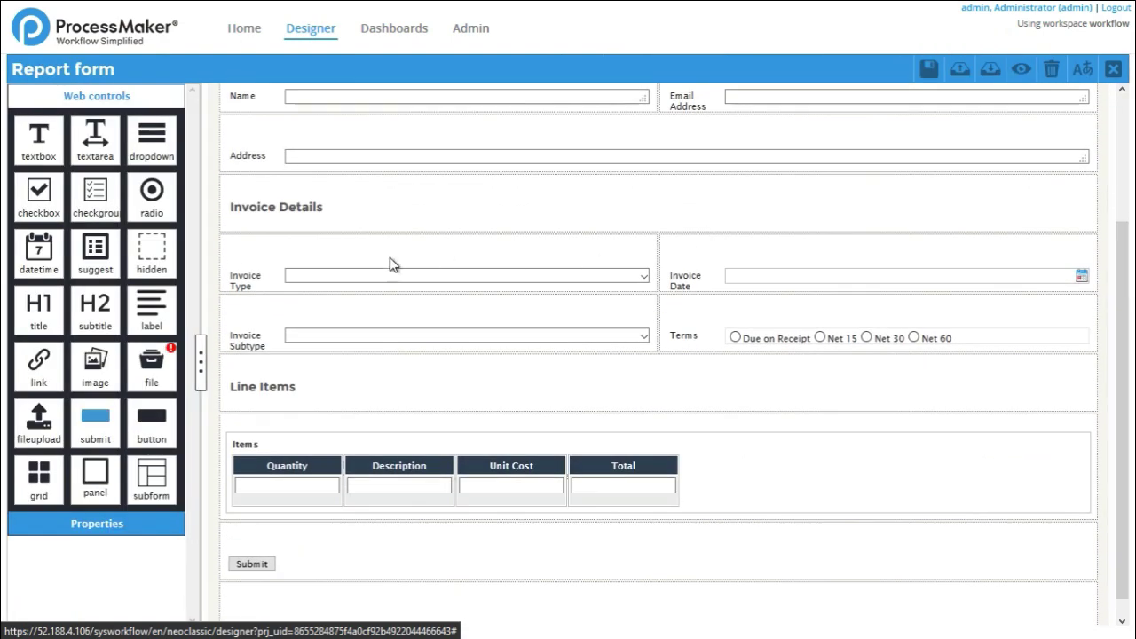
click(249, 278)
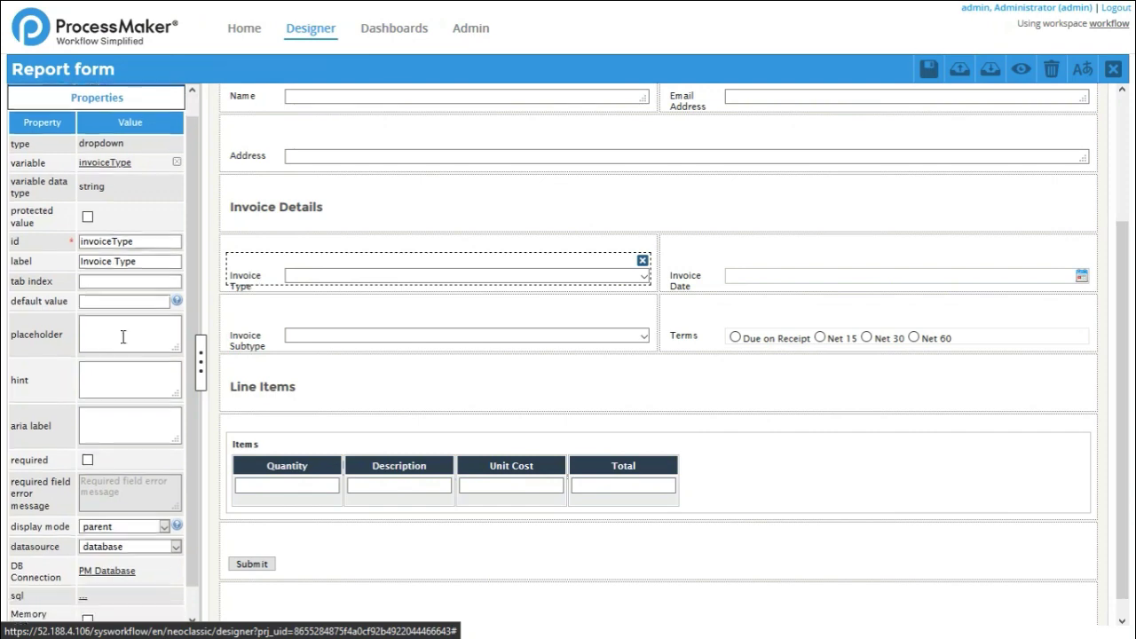
scroll(122, 330, down, 2)
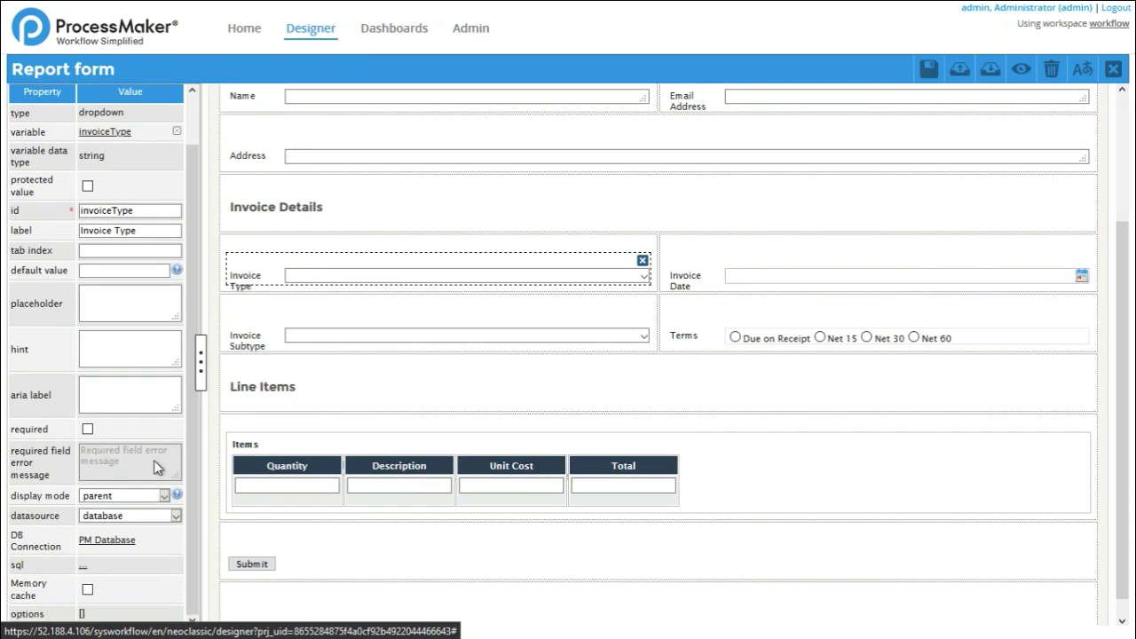
click(85, 568)
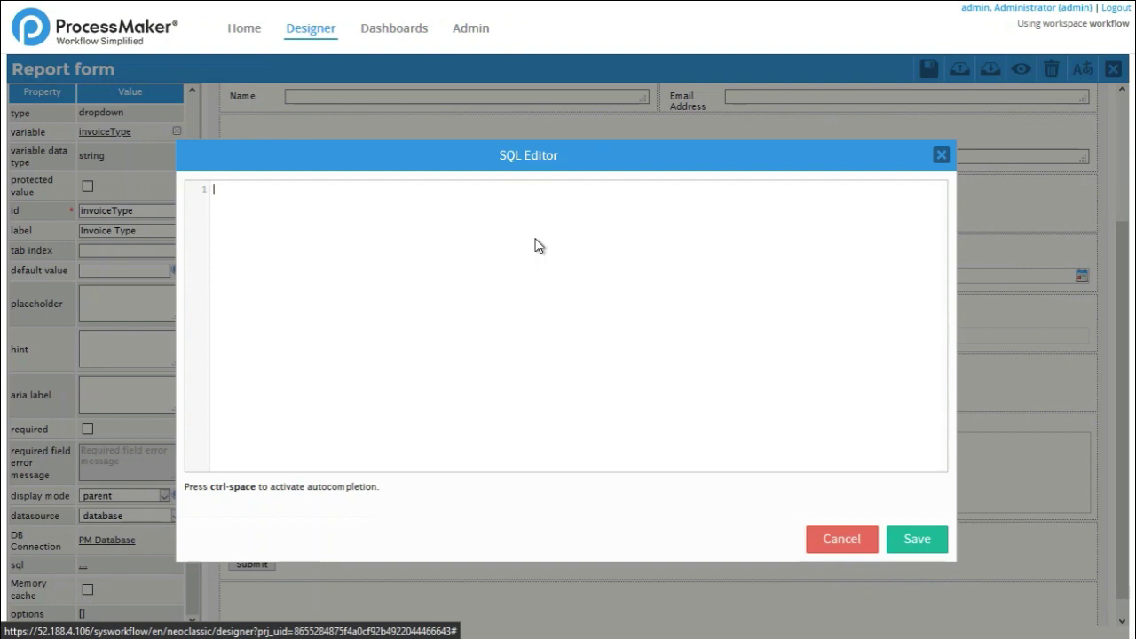
text(ELECT ID, DESCRIPTION FROM INV_TYPE)
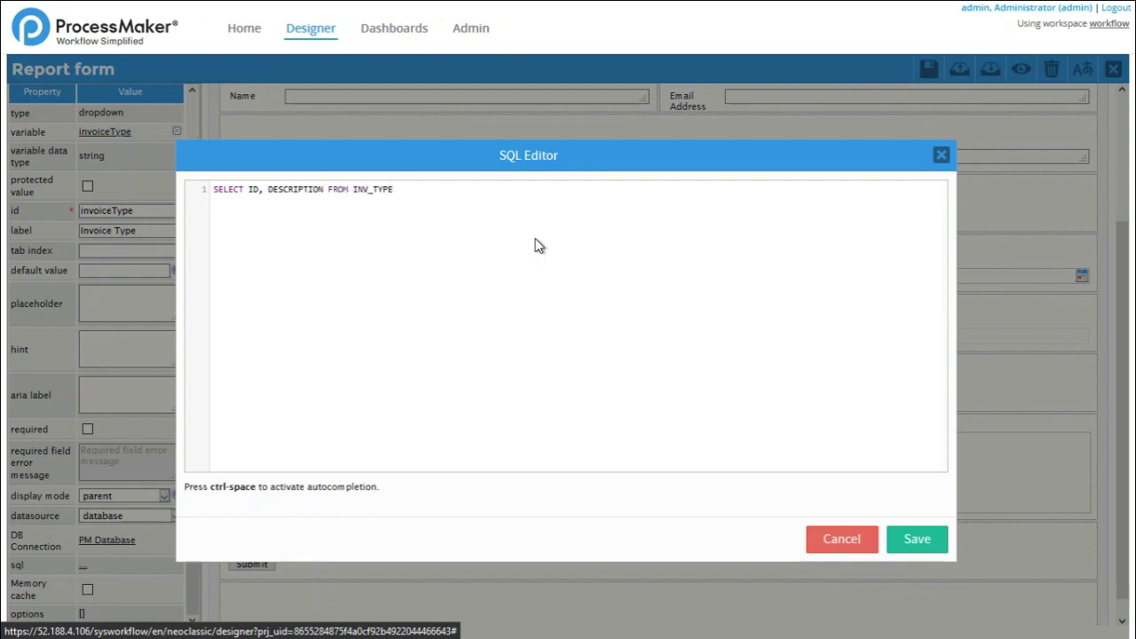
drag(541, 165, 713, 177)
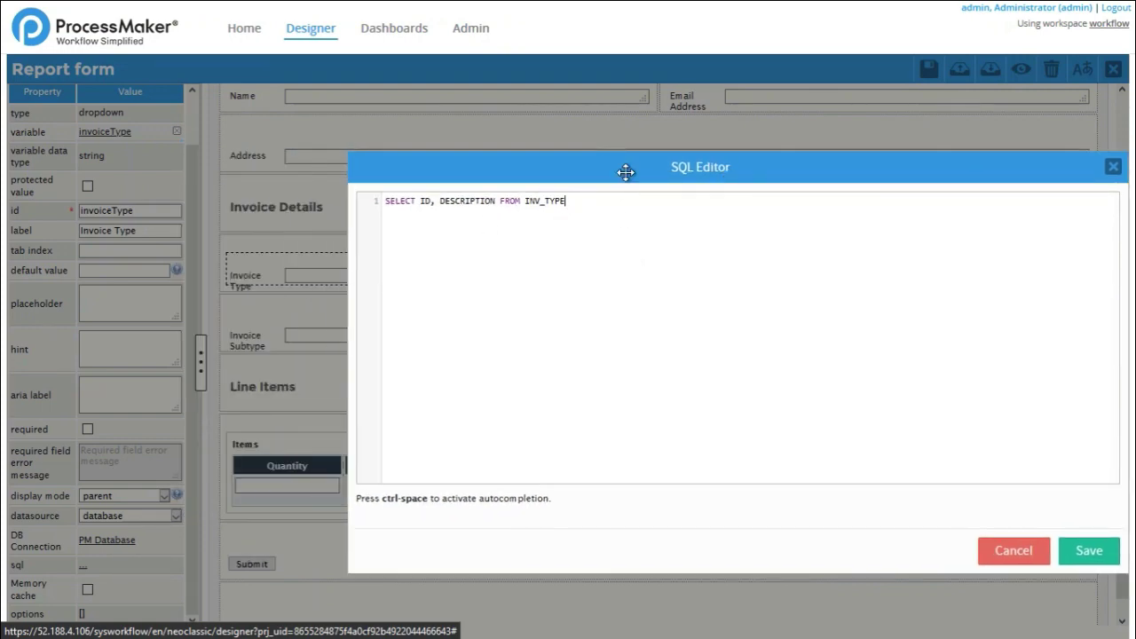
drag(626, 171, 527, 133)
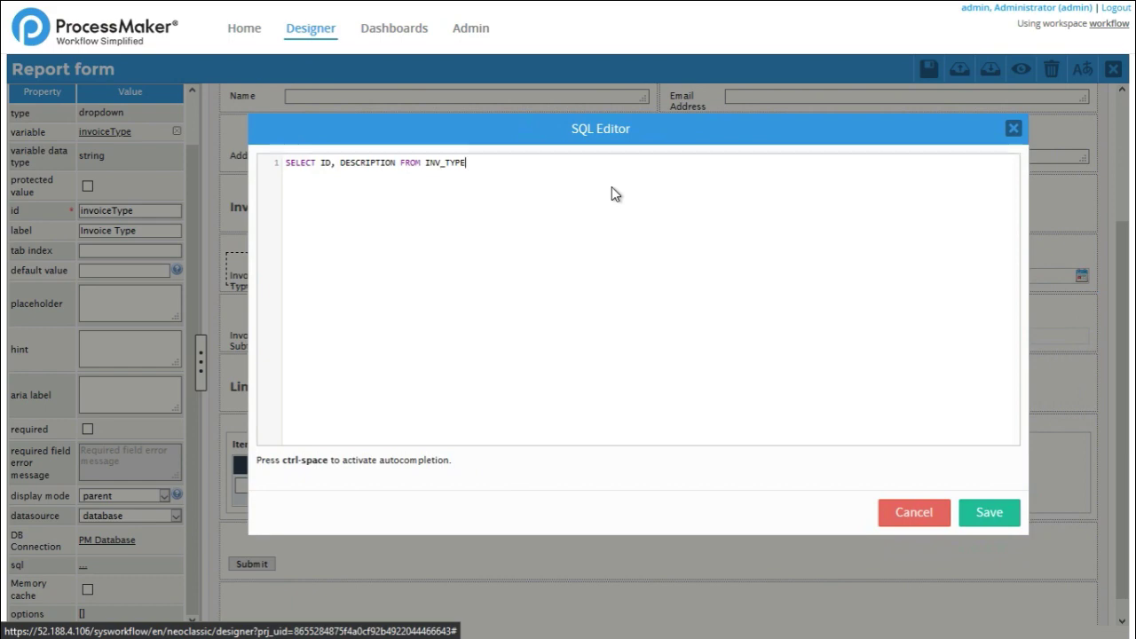
drag(578, 130, 538, 164)
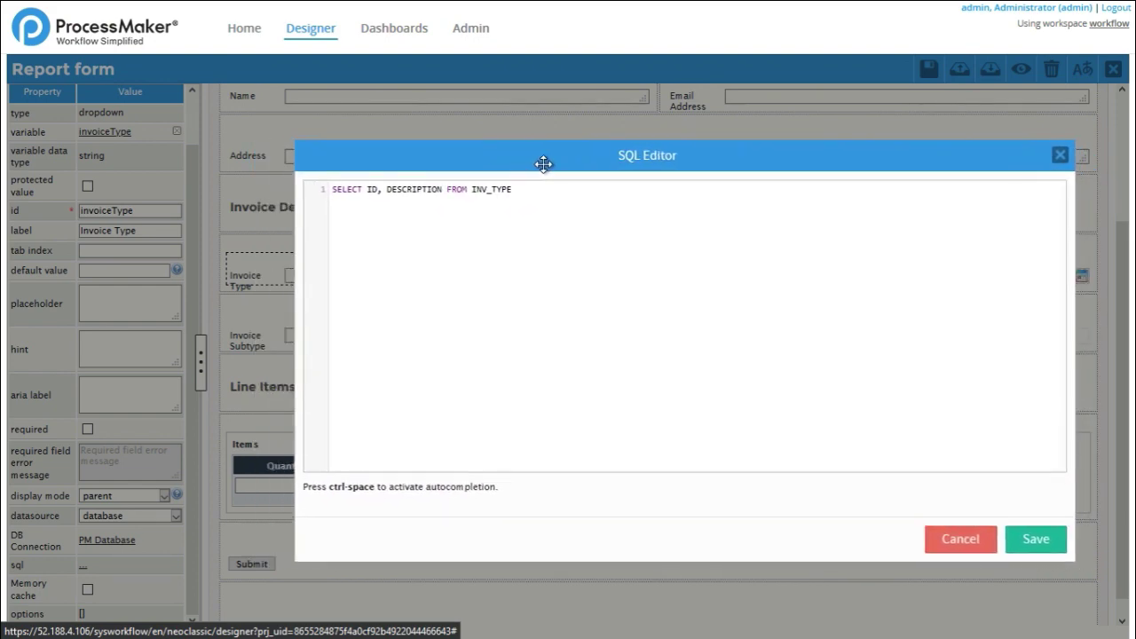
Prefix the table name in the Invoice Type query with PMT_ and save the SQL.
click(472, 189)
text(PMT_)
drag(720, 160, 696, 149)
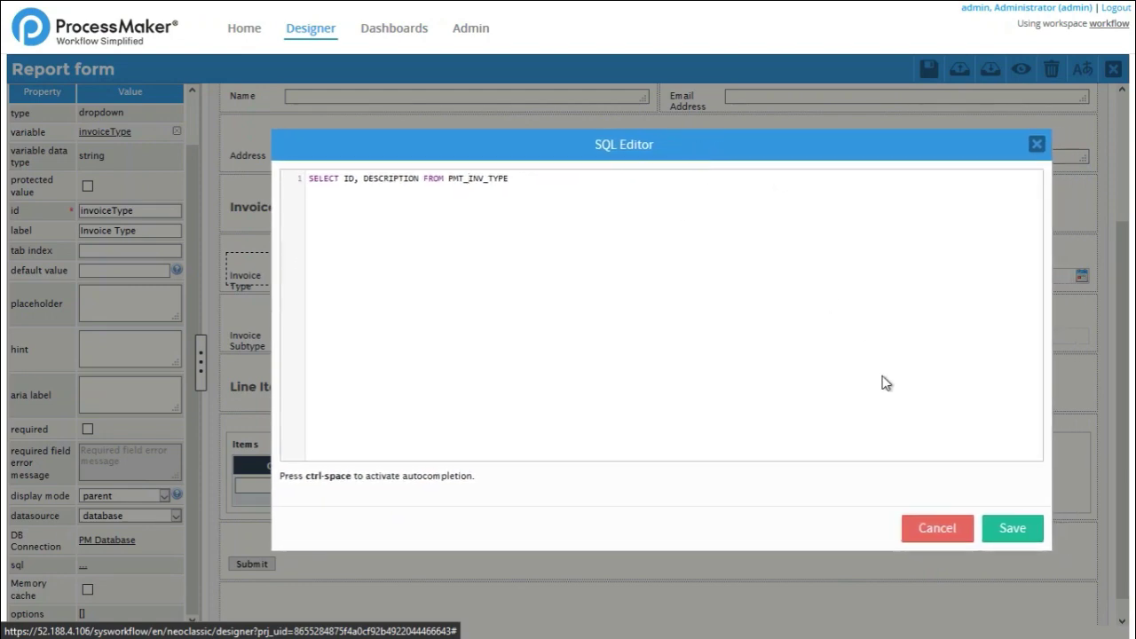
click(1004, 530)
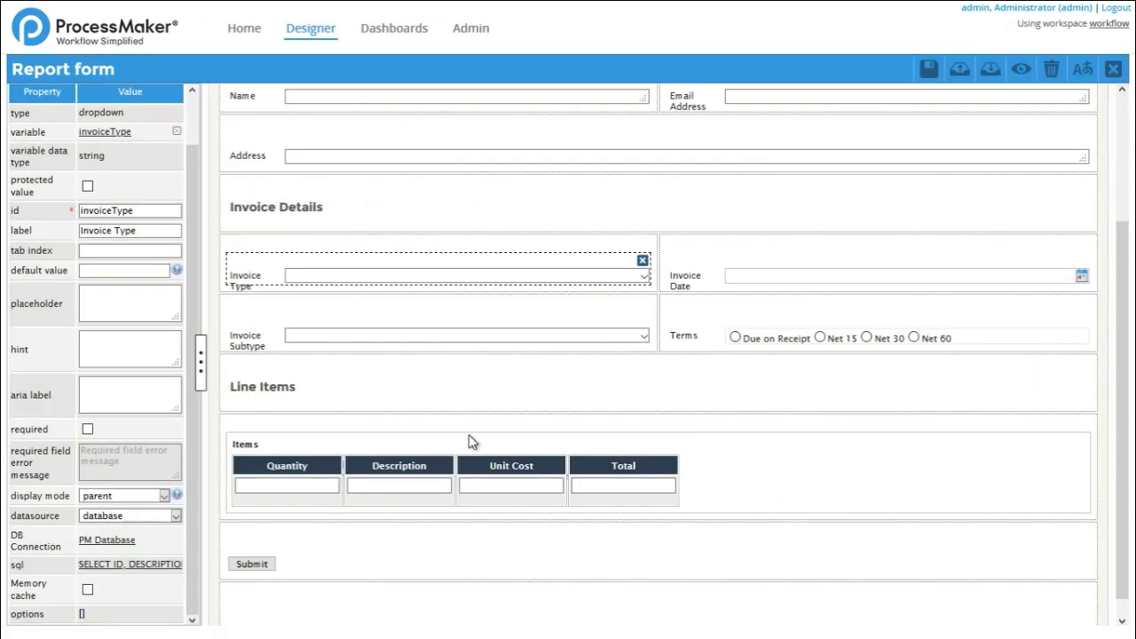
Enter the query "SELECT ID, DESCRIPTION FROM PMT_INV_SUBTYPE" as the SQL of the Invoice Subtype dropdown and save it.
click(245, 331)
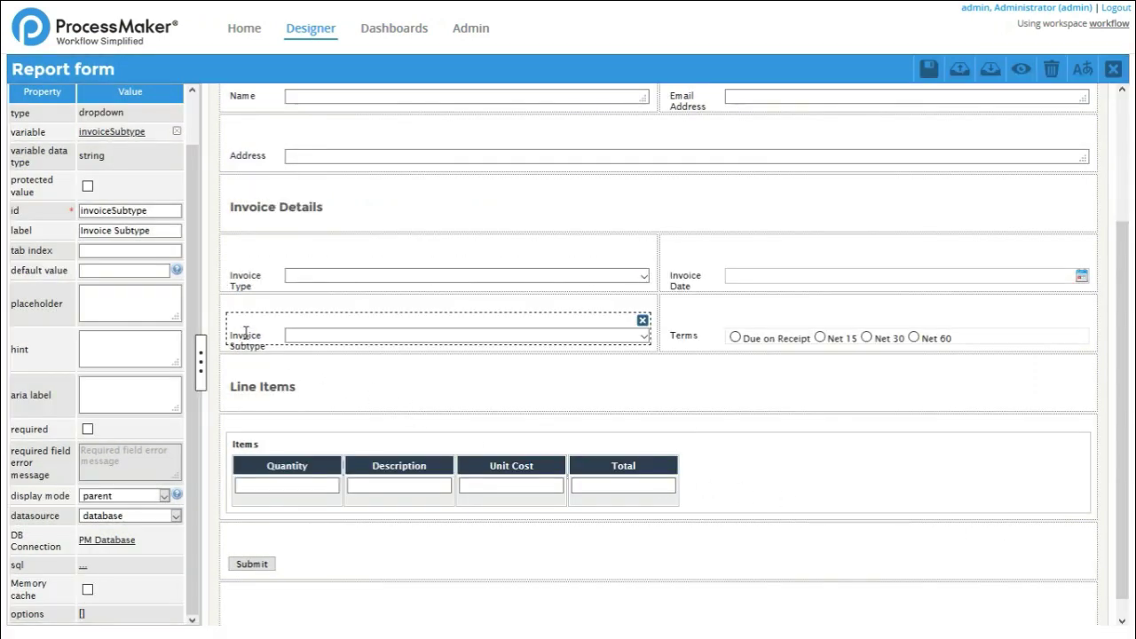
click(82, 565)
click(459, 316)
text(SE)
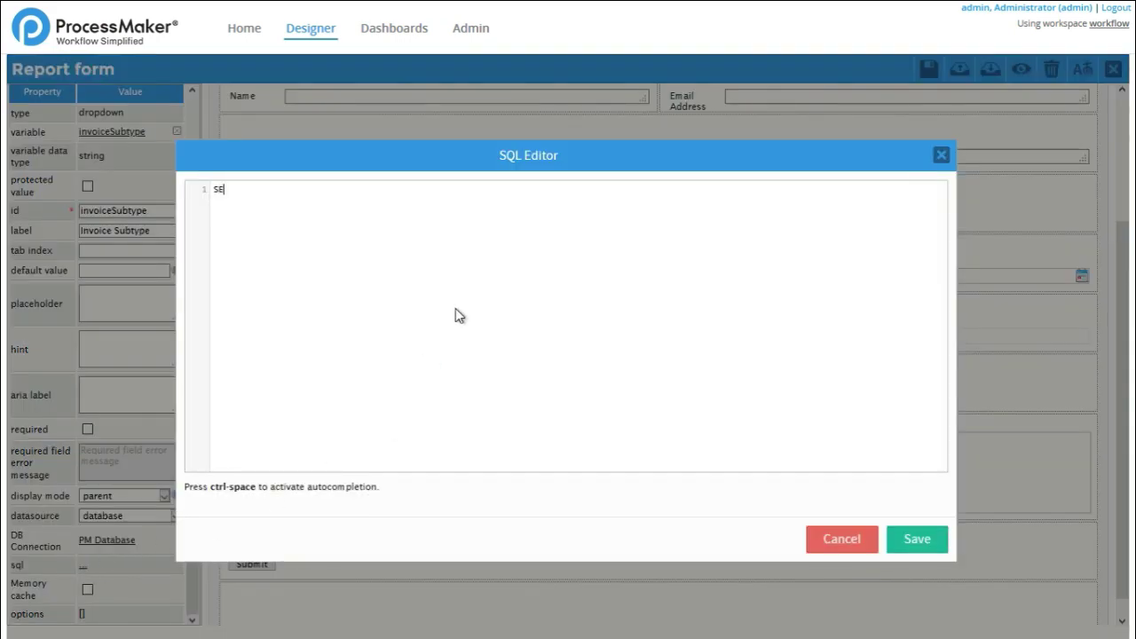
text(LECT ID, )
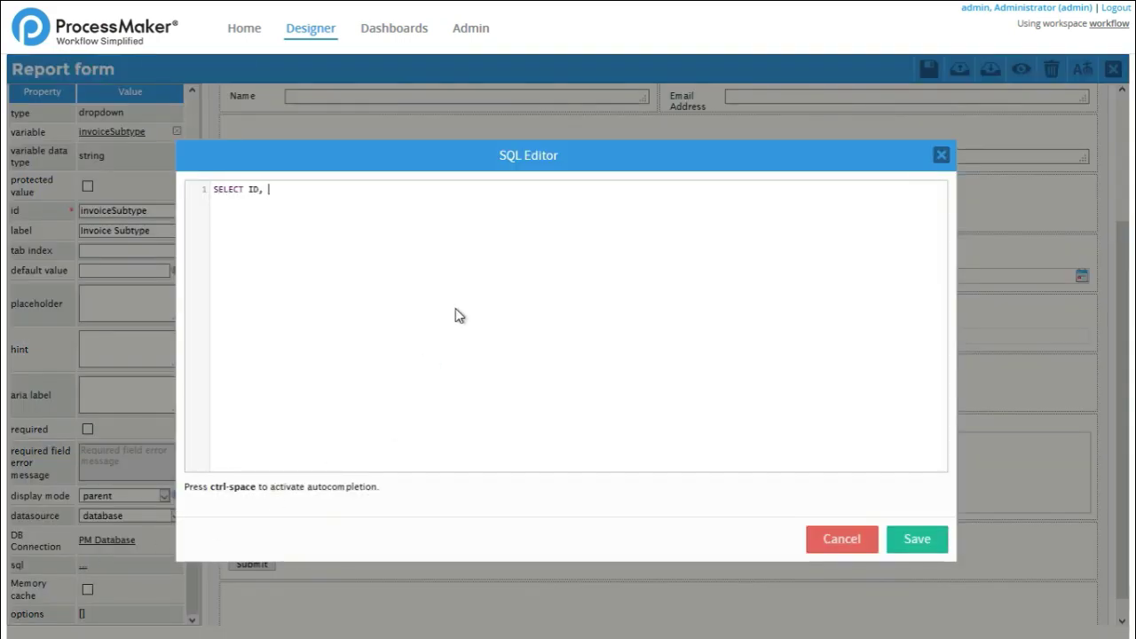
text(DEWSCIPTION FROM PMT_IN)
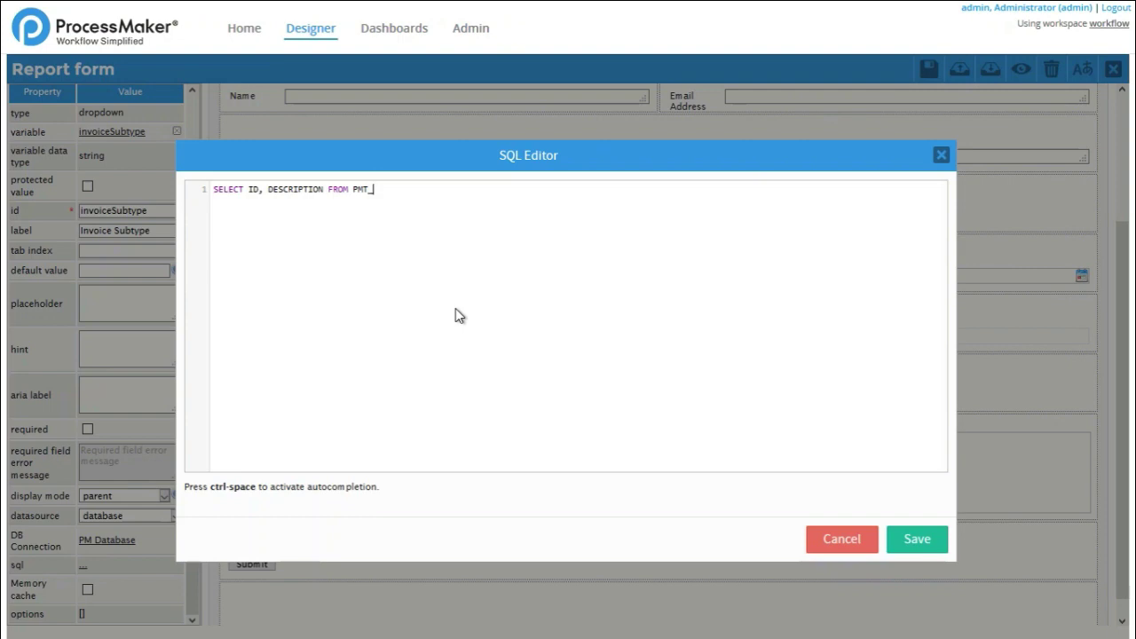
key(BackSpace)
key(BackSpace)
text(IONV)
key(BackSpace)
key(BackSpace)
key(BackSpace)
key(BackSpace)
text(INV_SUBTYPE)
key(BackSpace)
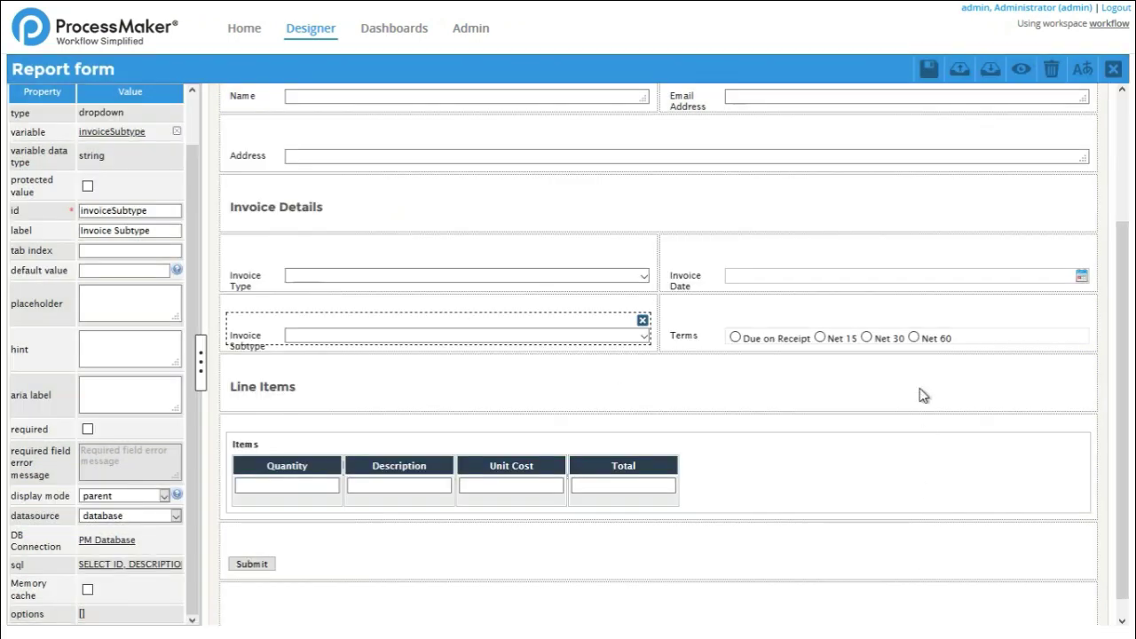
Preview the Report form and check the options of the Invoice Type and Invoice Subtype dropdowns.
scroll(921, 393, up, 3)
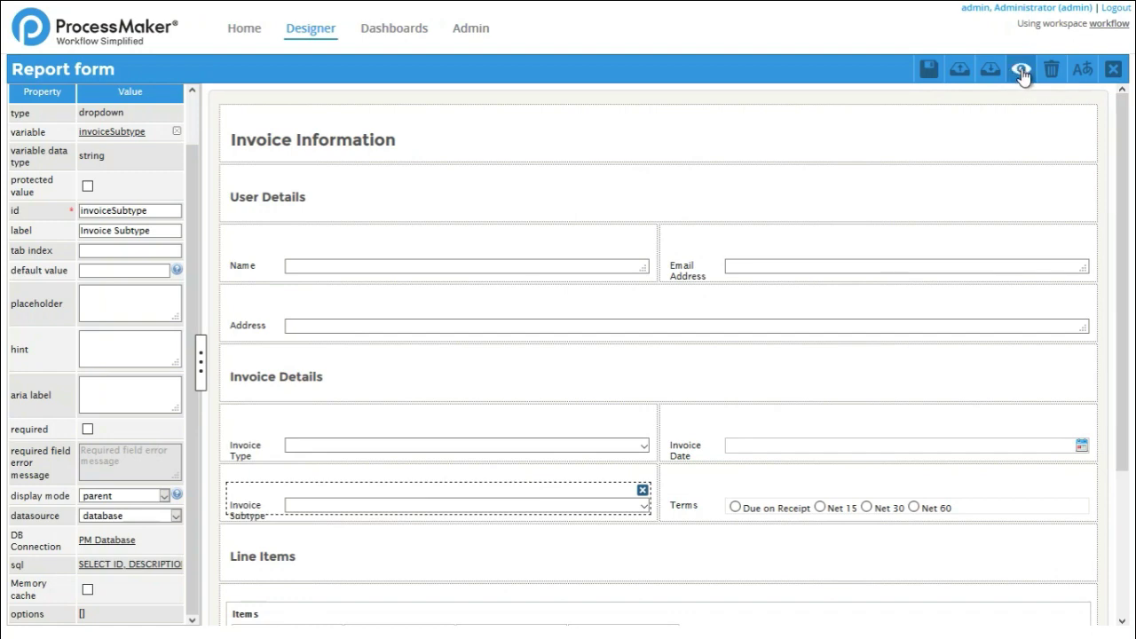
click(1021, 74)
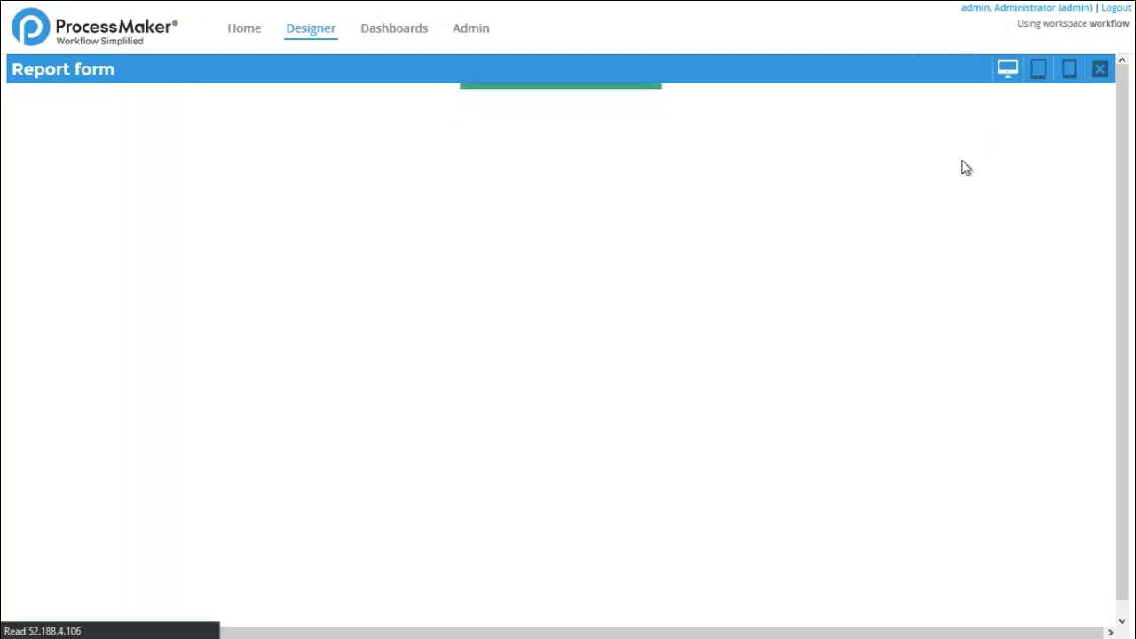
scroll(686, 370, down, 2)
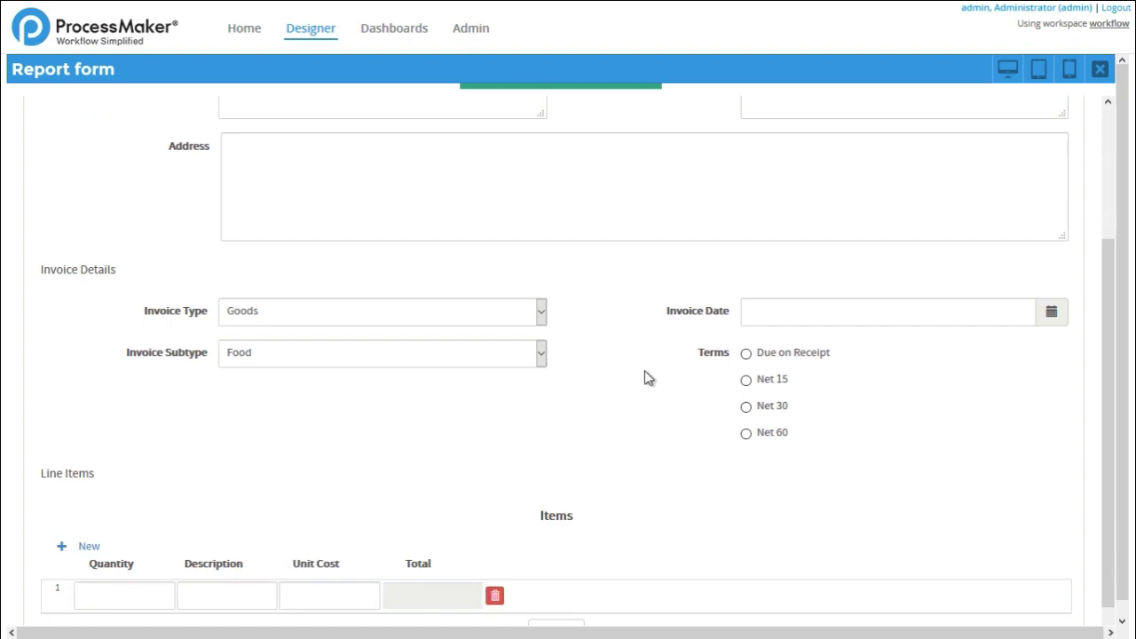
scroll(645, 377, up, 1)
click(517, 403)
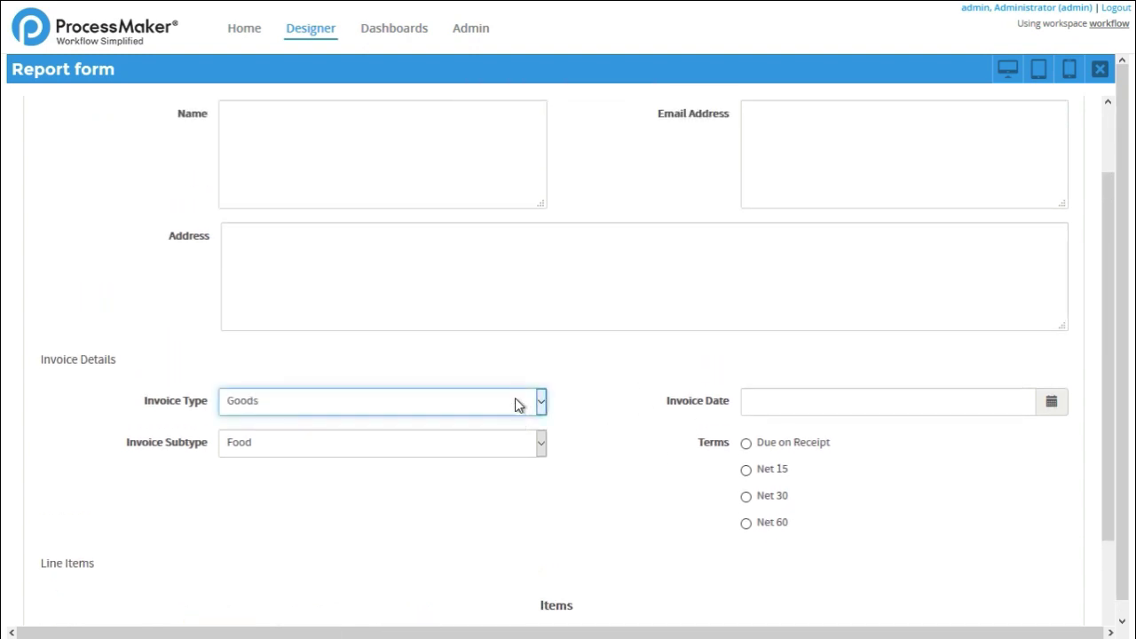
click(520, 443)
click(521, 445)
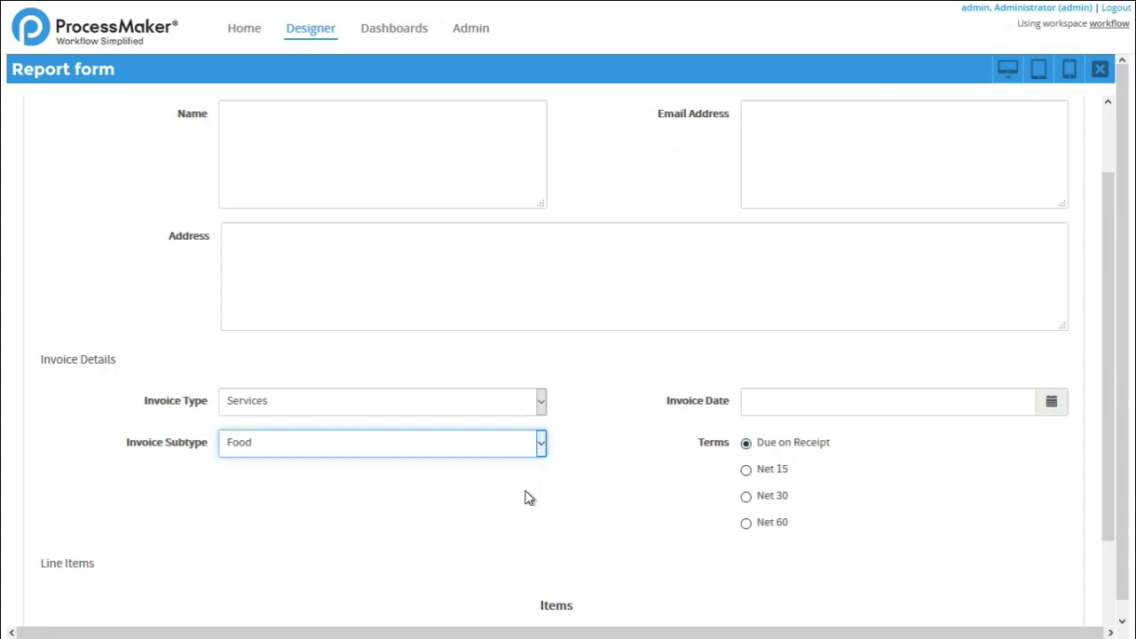
Switch the previewed Invoice Type between Goods and Services, compare the Invoice Subtype options each time, and close the preview.
click(518, 439)
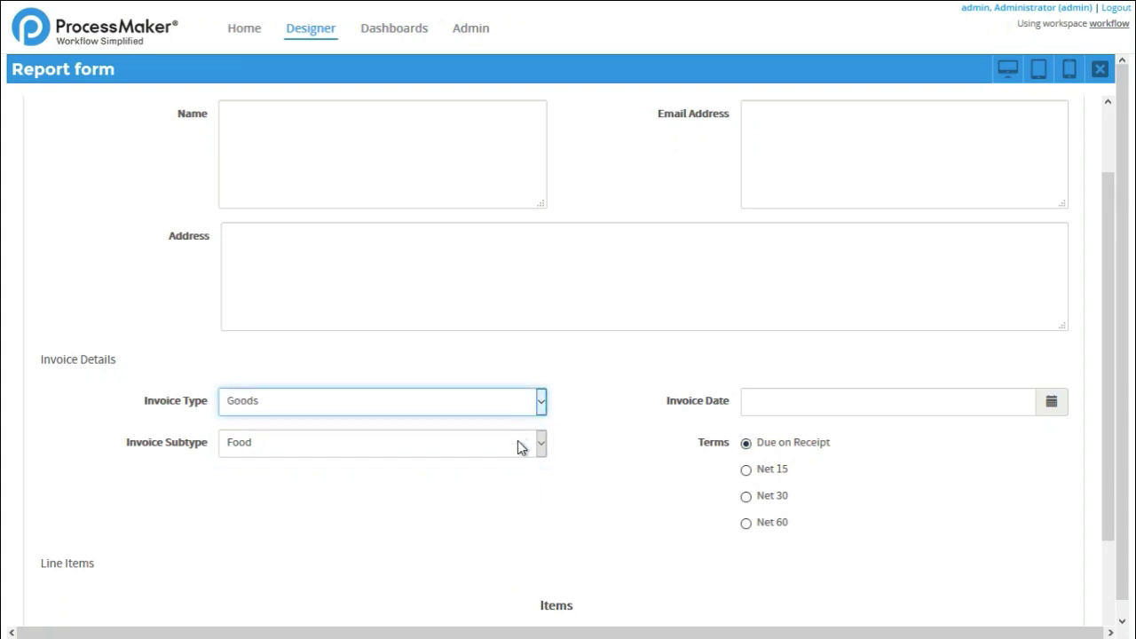
click(518, 441)
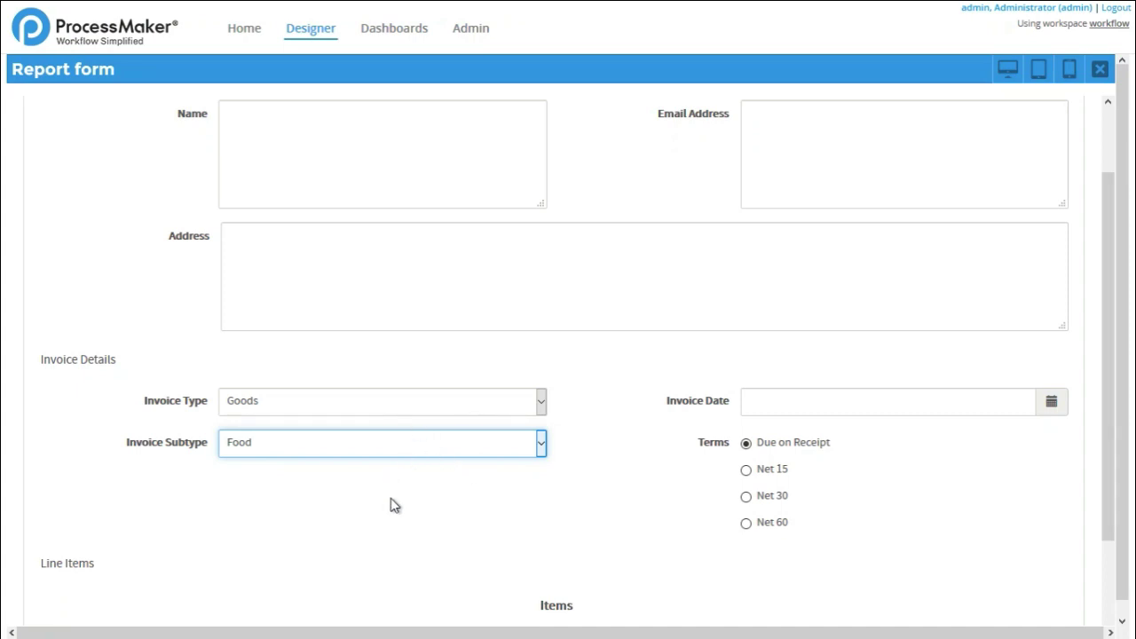
click(408, 413)
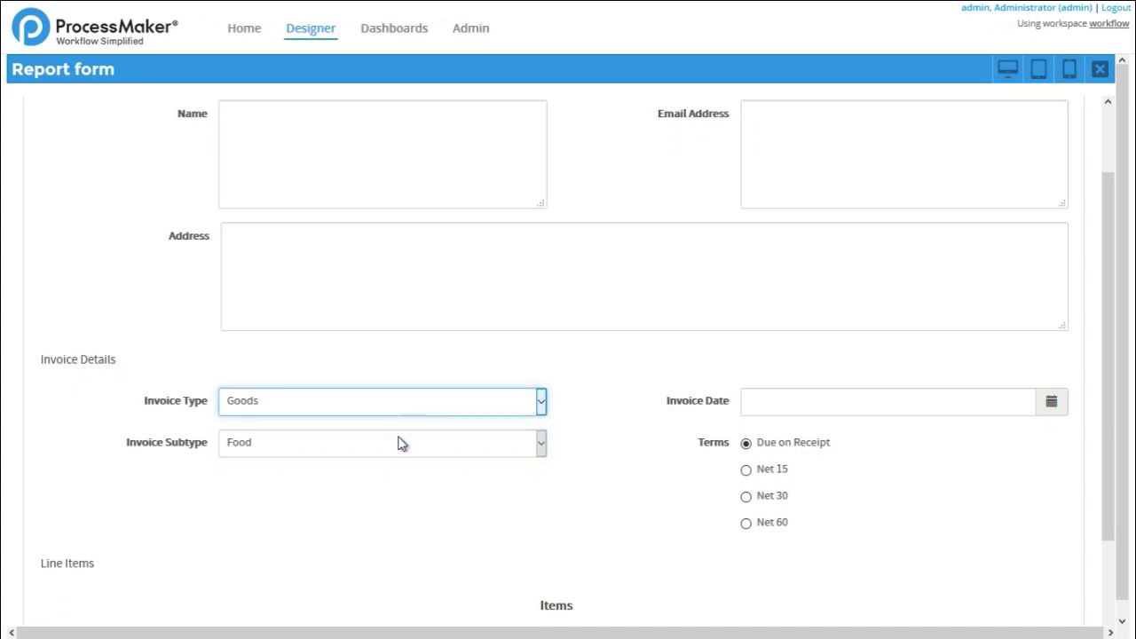
click(399, 451)
click(395, 452)
scroll(650, 377, up, 2)
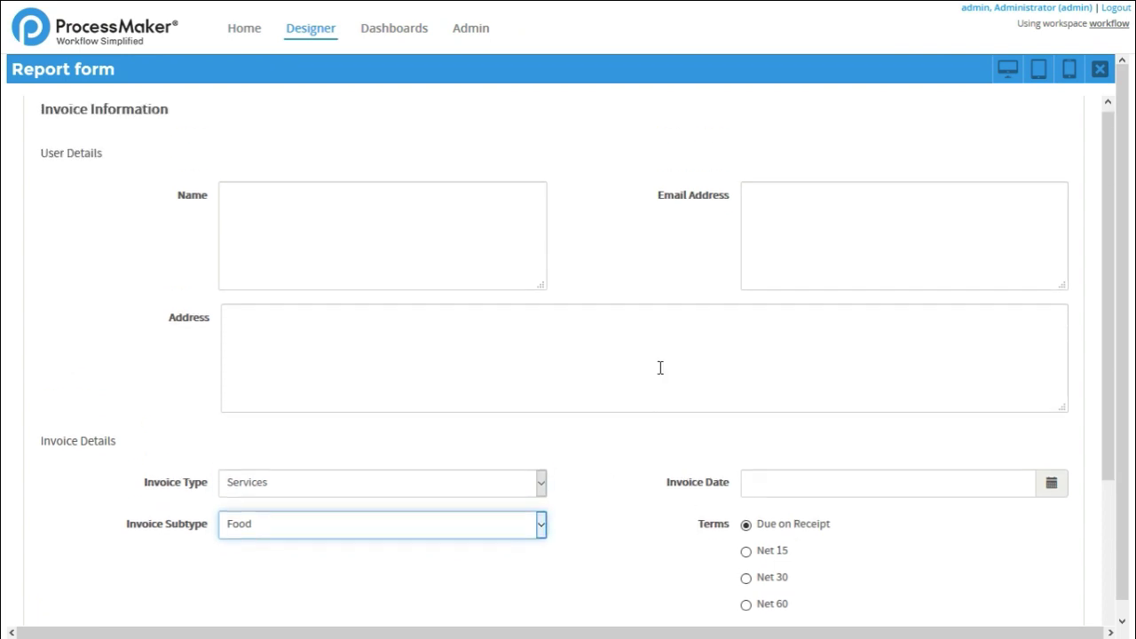
click(510, 488)
click(502, 524)
click(508, 538)
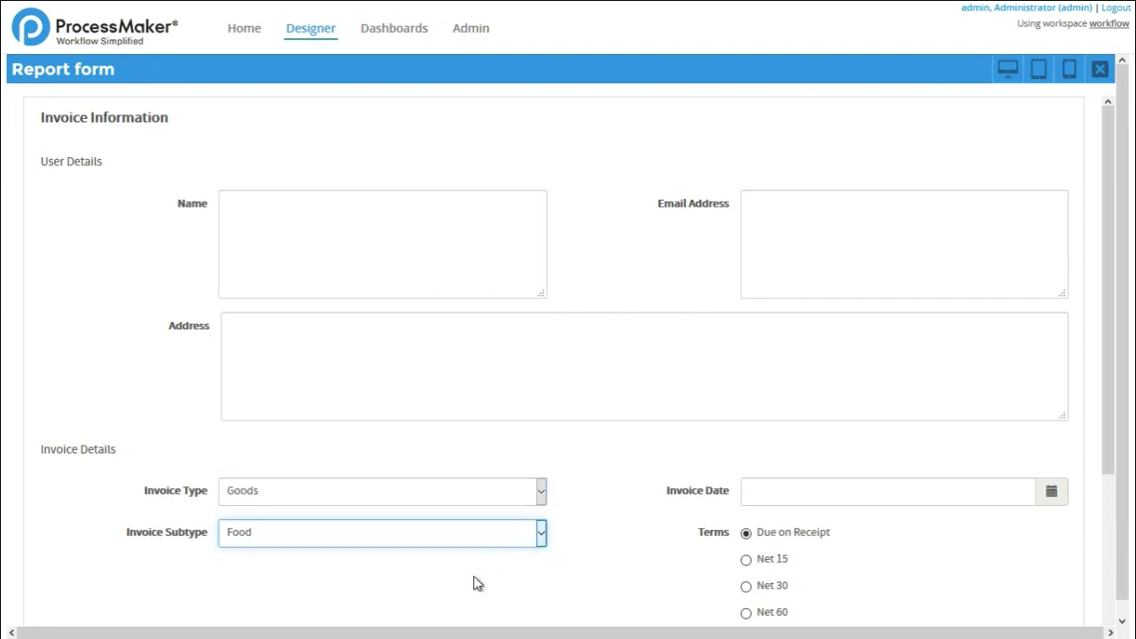
click(1098, 73)
scroll(621, 332, down, 1)
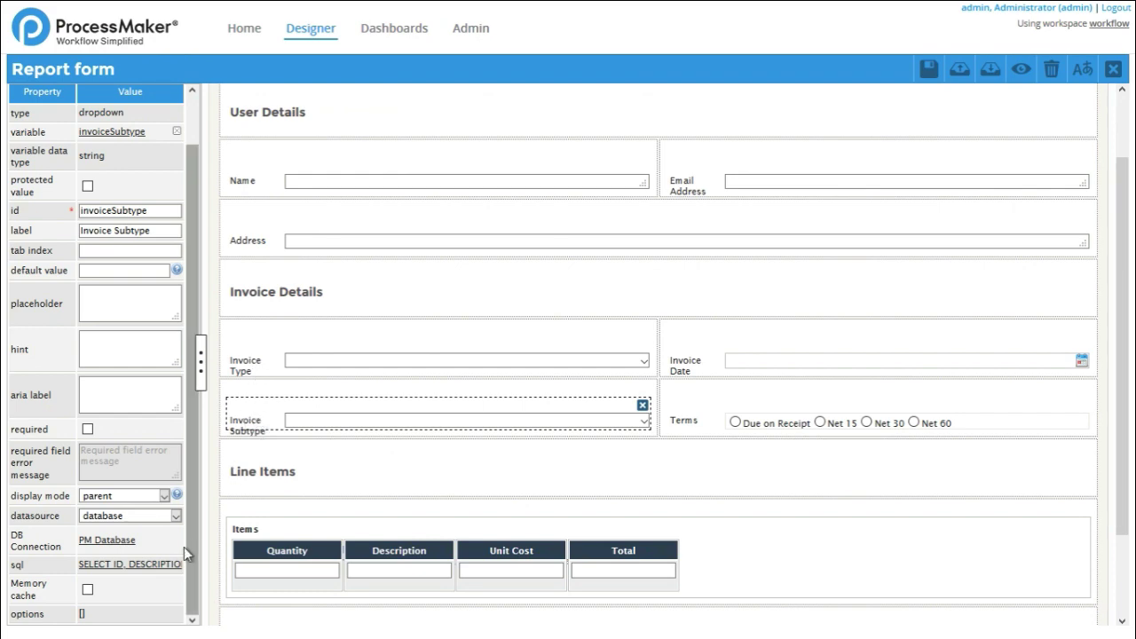
click(134, 564)
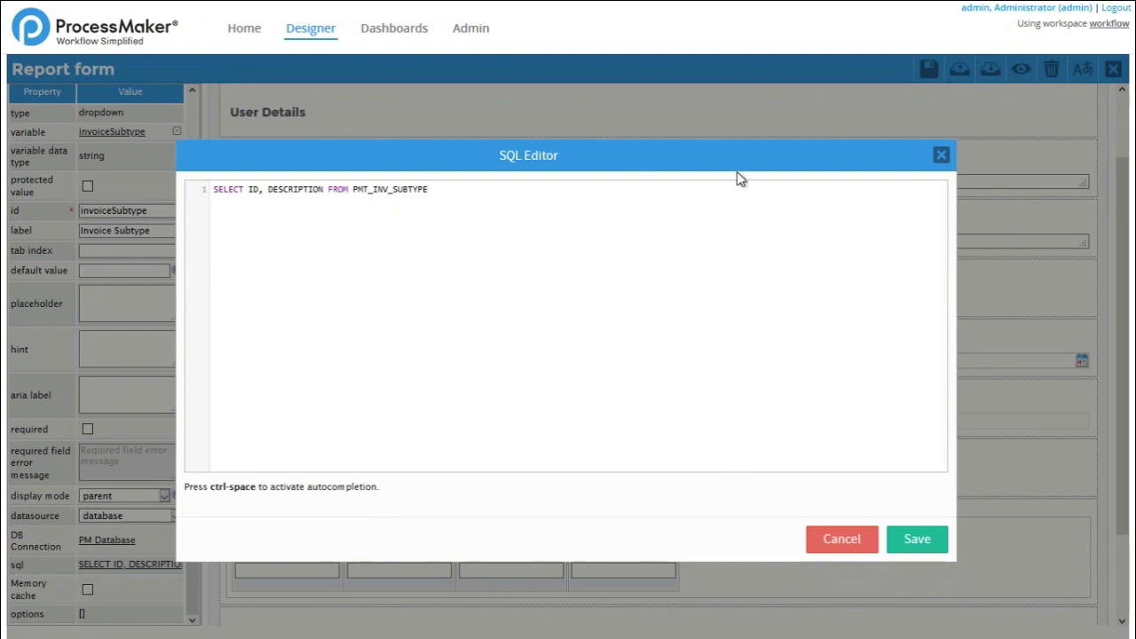
text(WHERE)
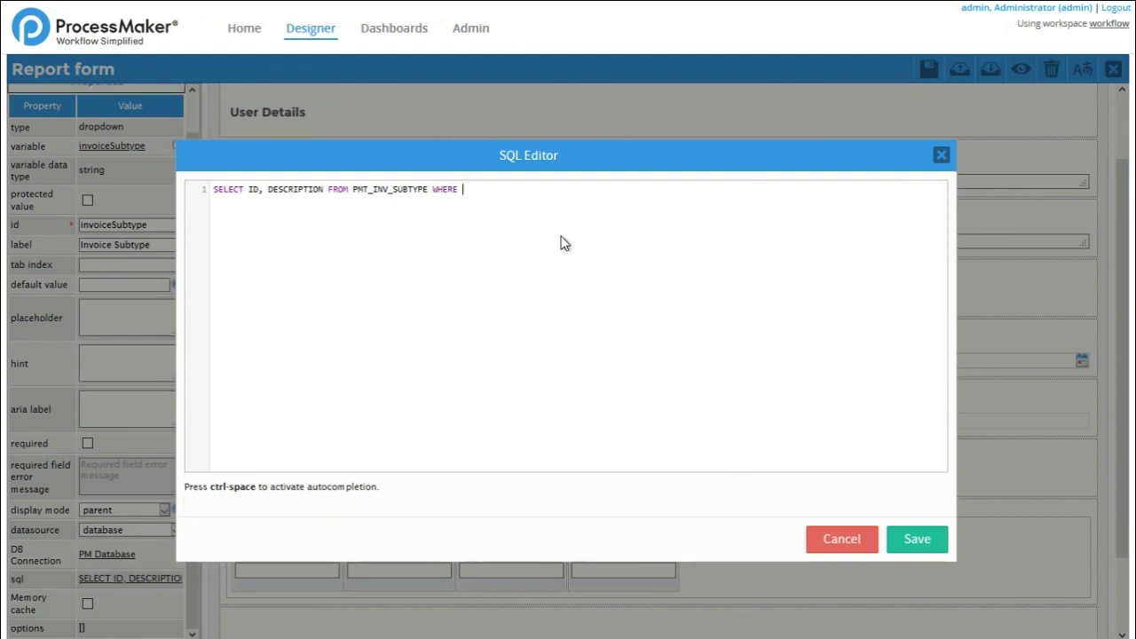
text( Type_ID = @@invoiceType)
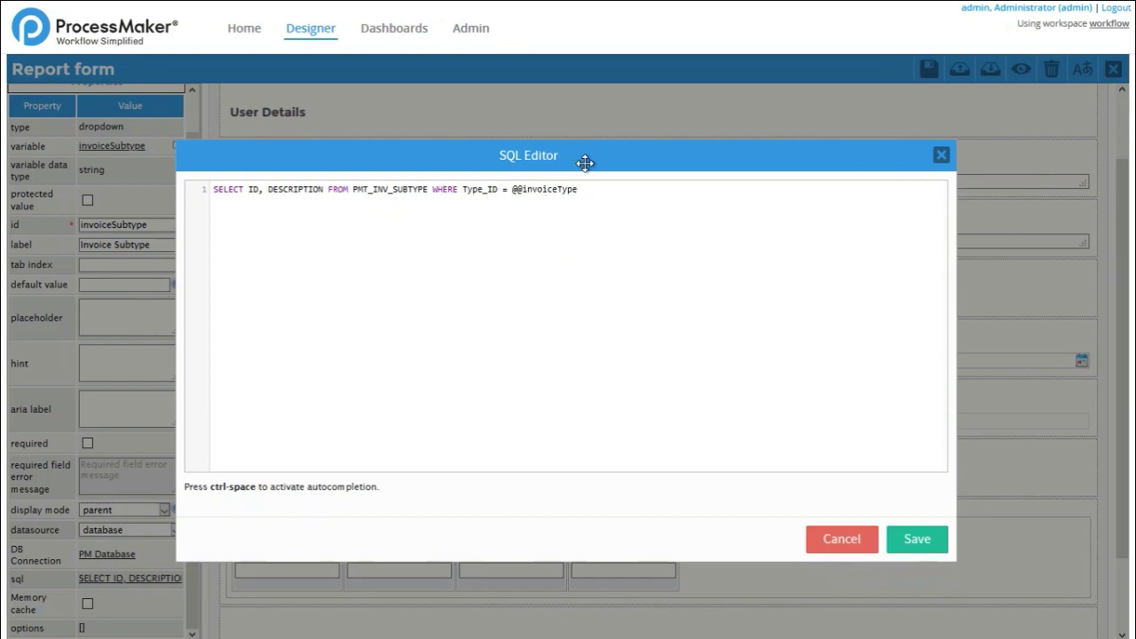
drag(583, 159, 681, 153)
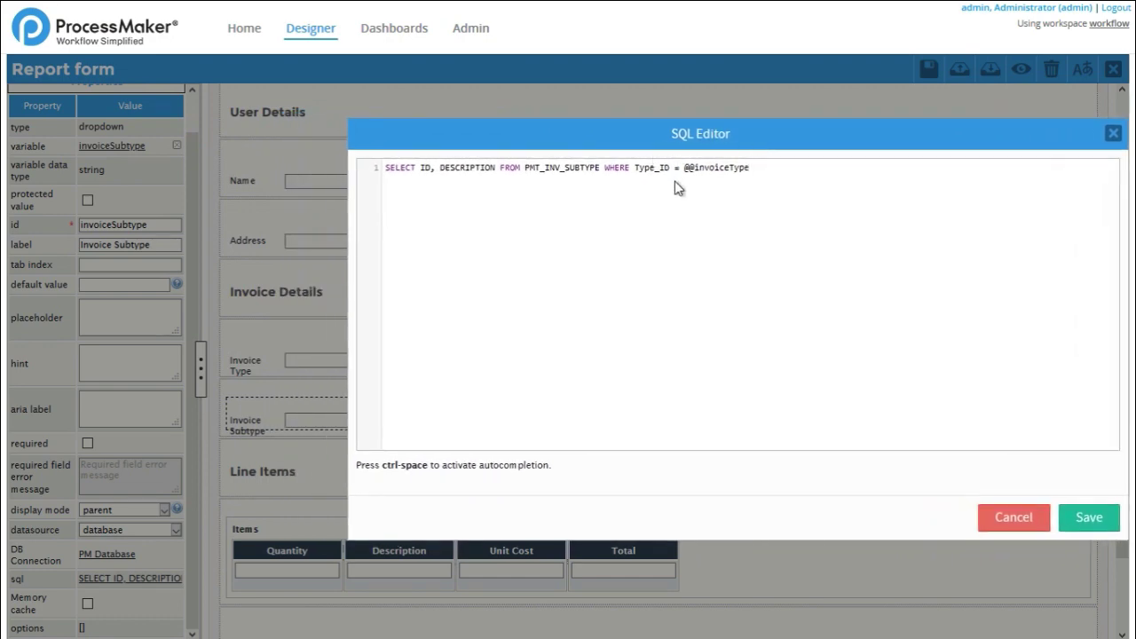
drag(750, 146, 728, 125)
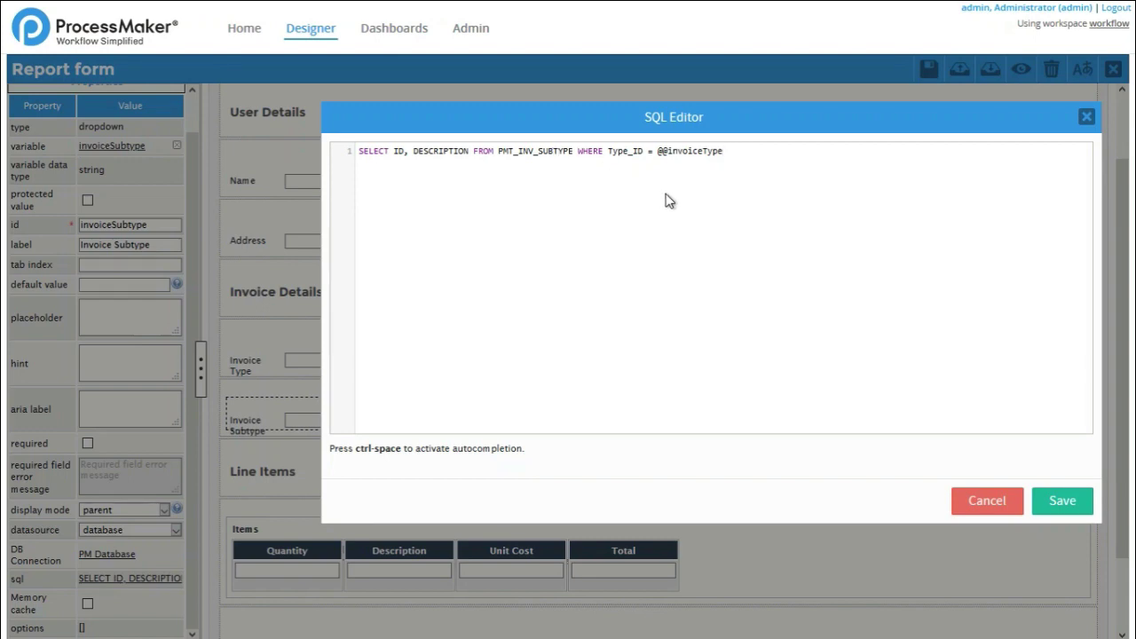
drag(695, 119, 680, 104)
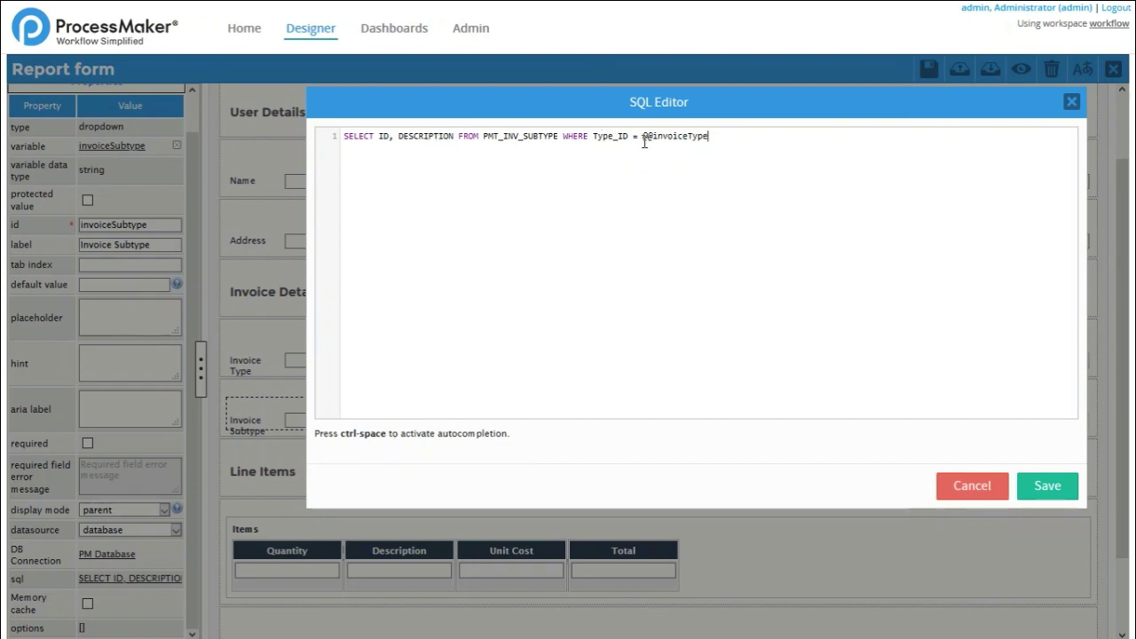
drag(644, 112, 679, 101)
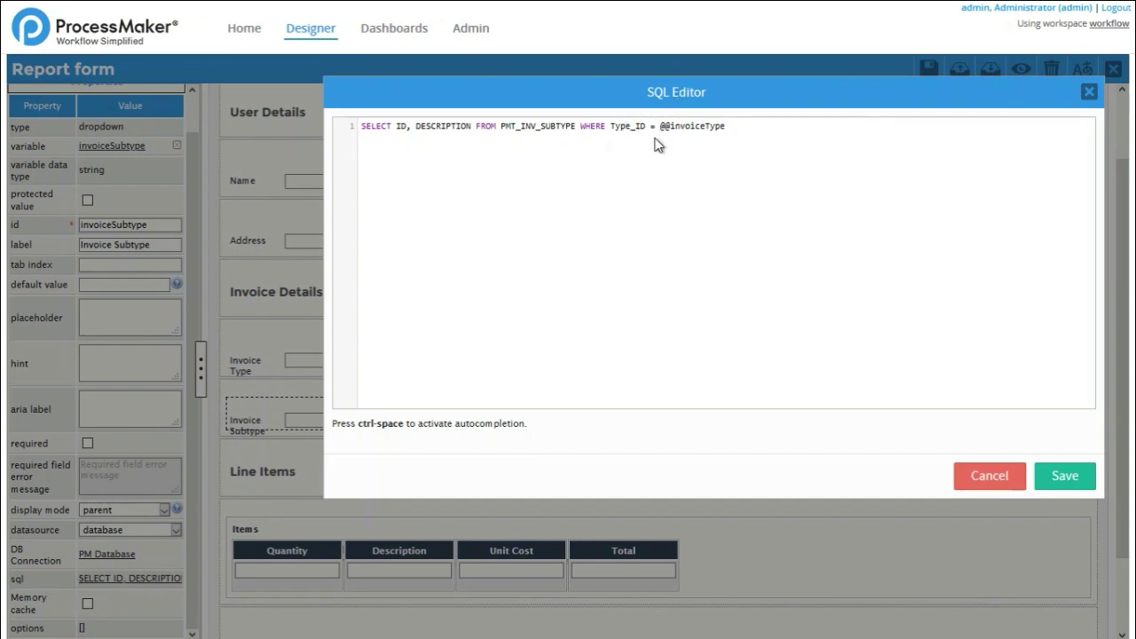
Undo the accidental text move in the Invoice Subtype query and save the SQL.
drag(676, 95, 699, 147)
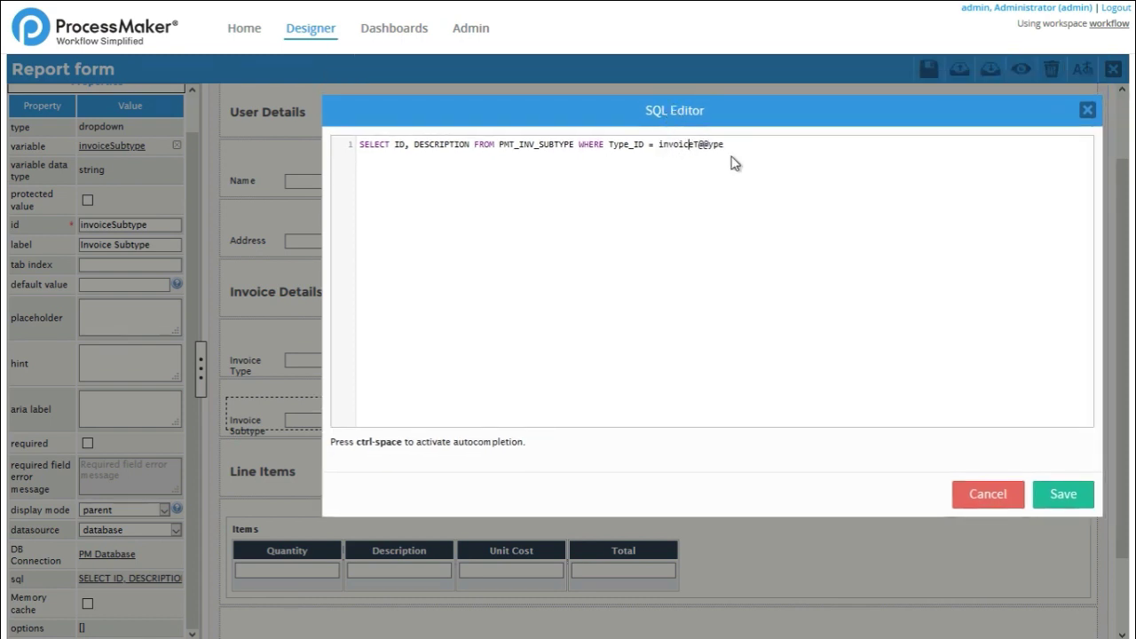
key(ctrl+z)
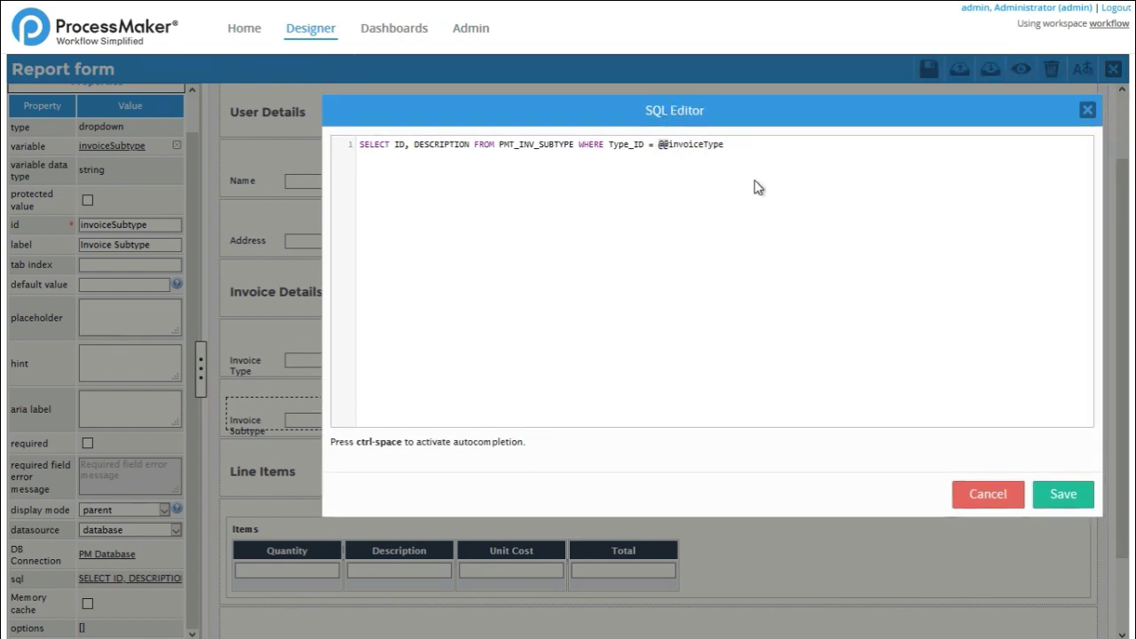
click(1058, 499)
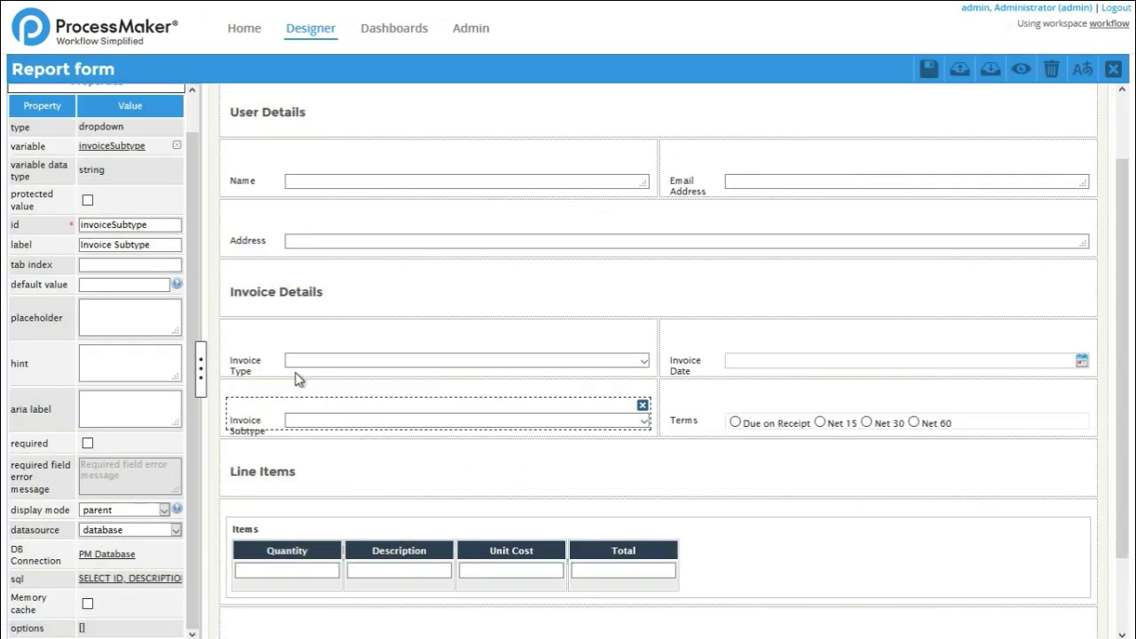
Examine the id of the Invoice Type dropdown that the Invoice Subtype query refers to, and the Invoice Subtype properties.
click(256, 360)
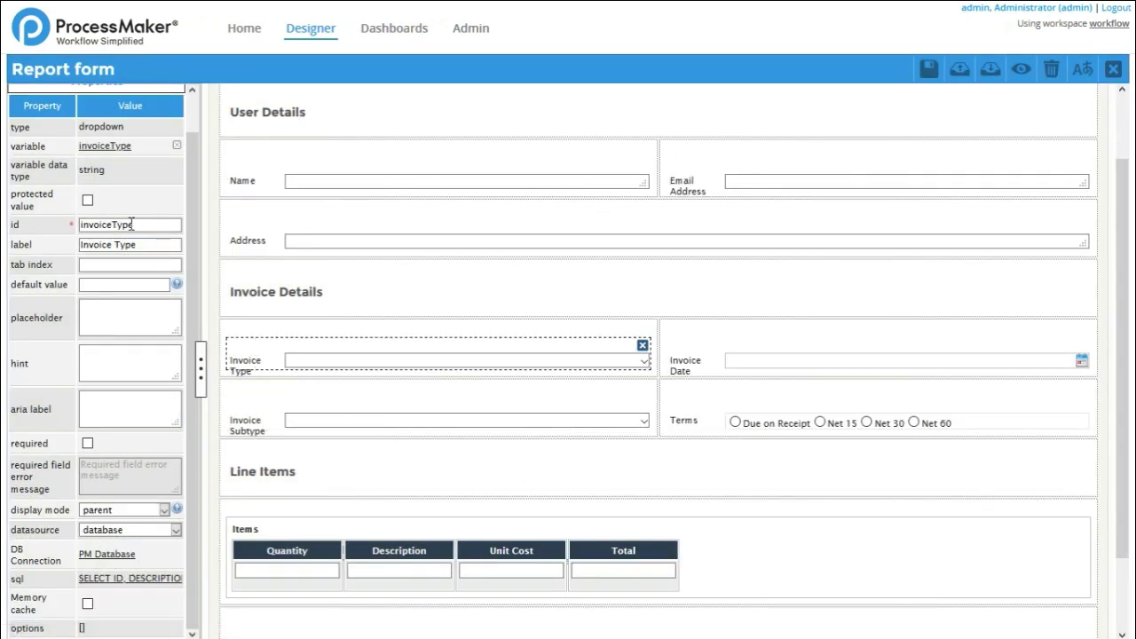
click(362, 334)
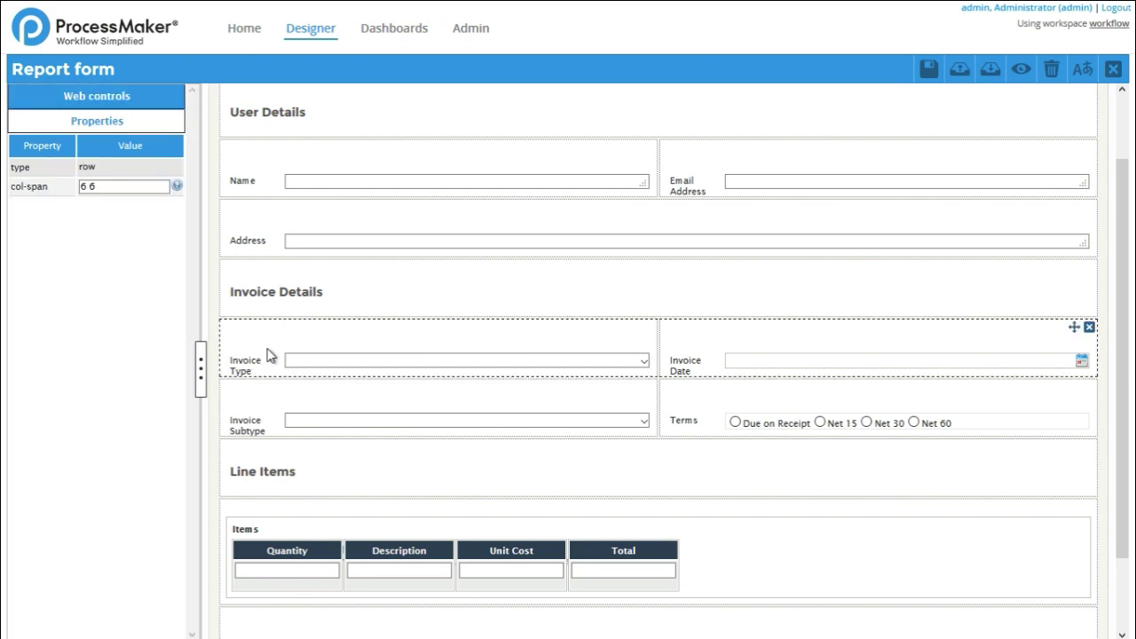
click(252, 360)
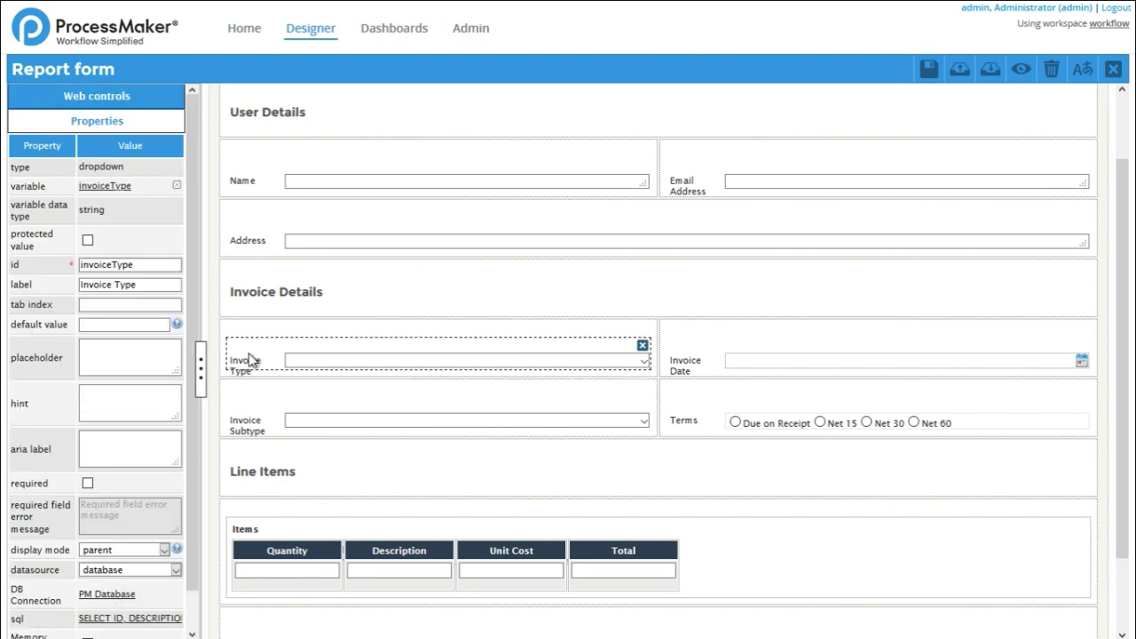
double_click(106, 264)
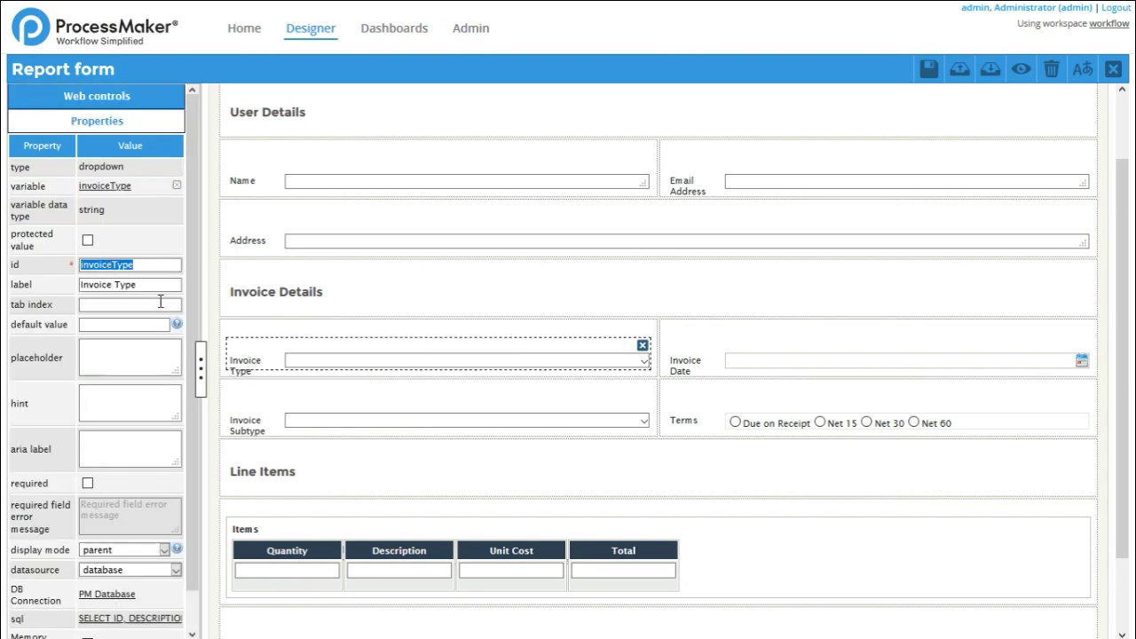
click(243, 427)
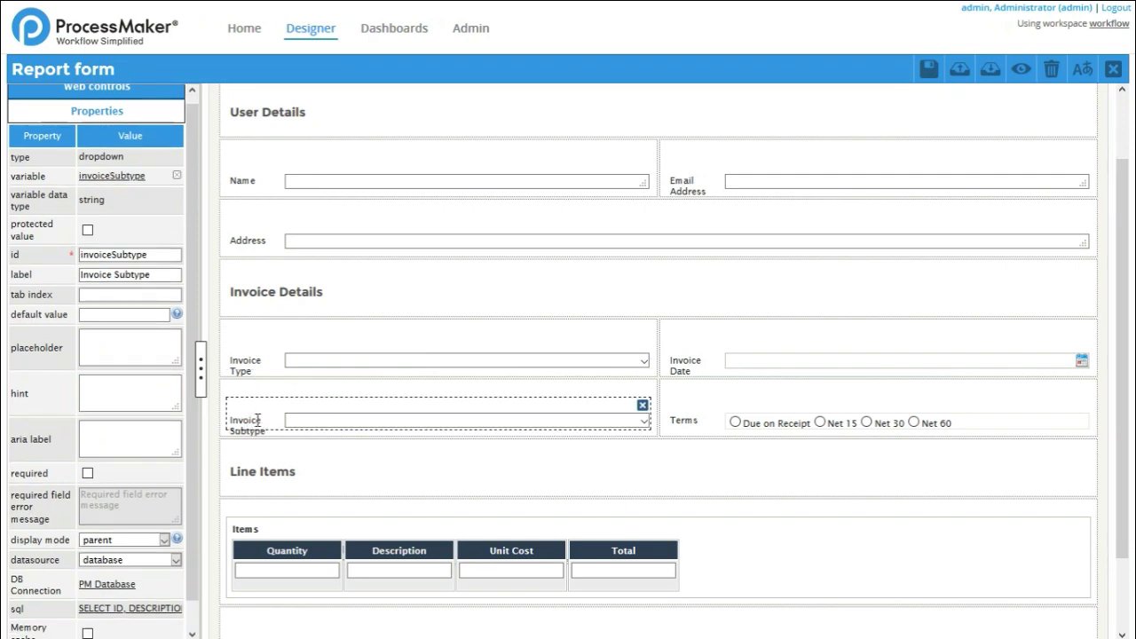
click(248, 367)
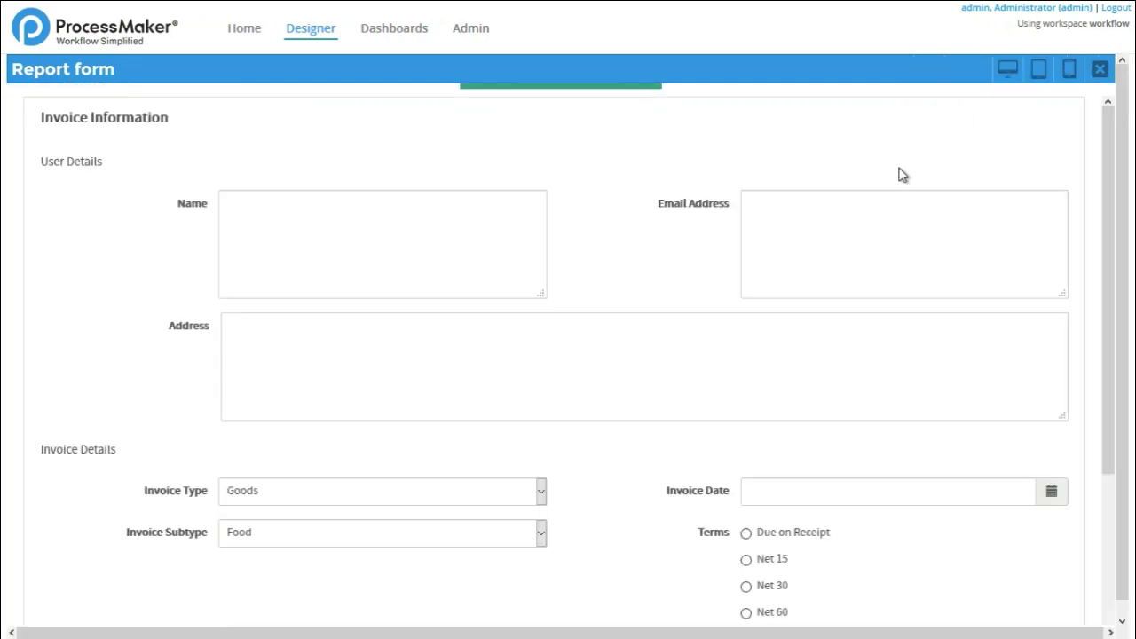
Compare the previewed Invoice Subtype options for the Goods and Services invoice types, and close the preview and the Report form.
scroll(689, 345, down, 1)
click(514, 401)
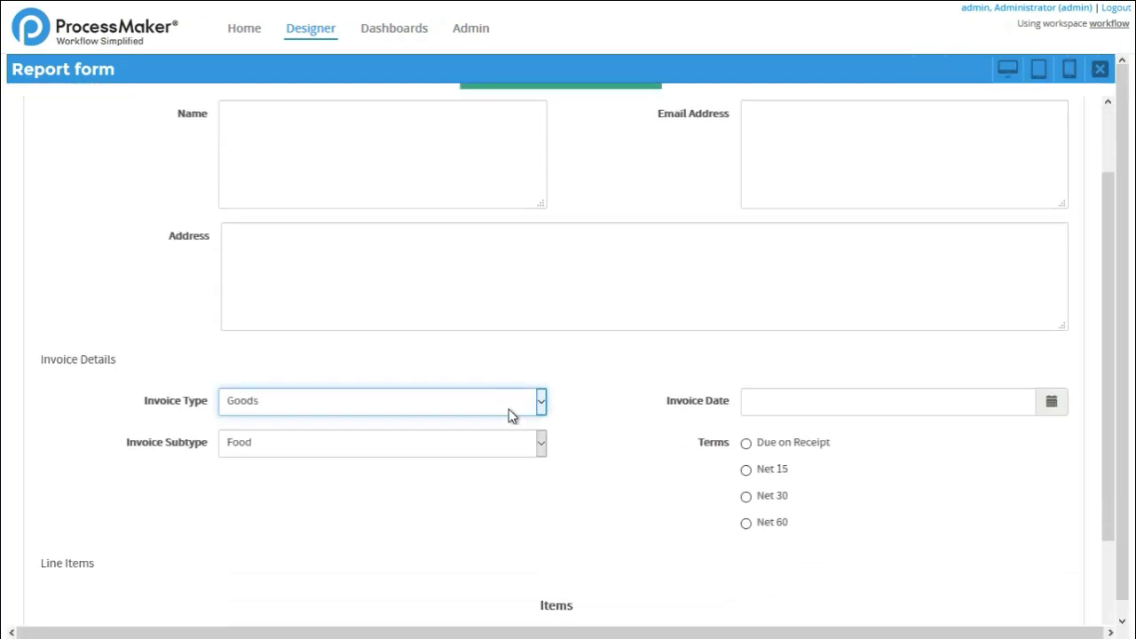
click(502, 439)
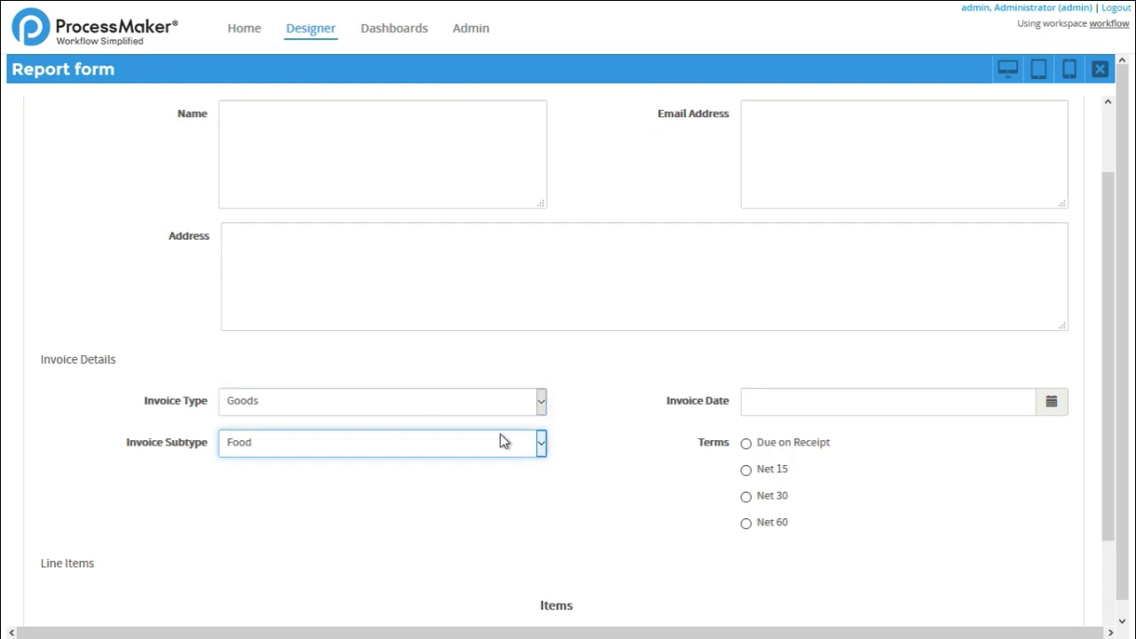
click(479, 413)
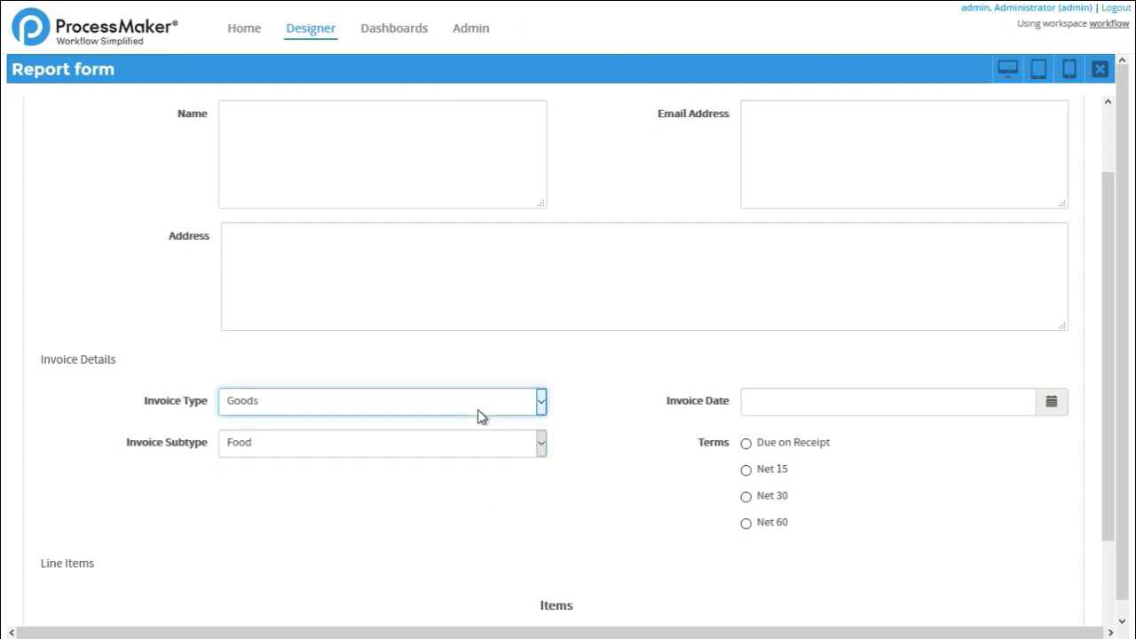
click(477, 444)
click(476, 442)
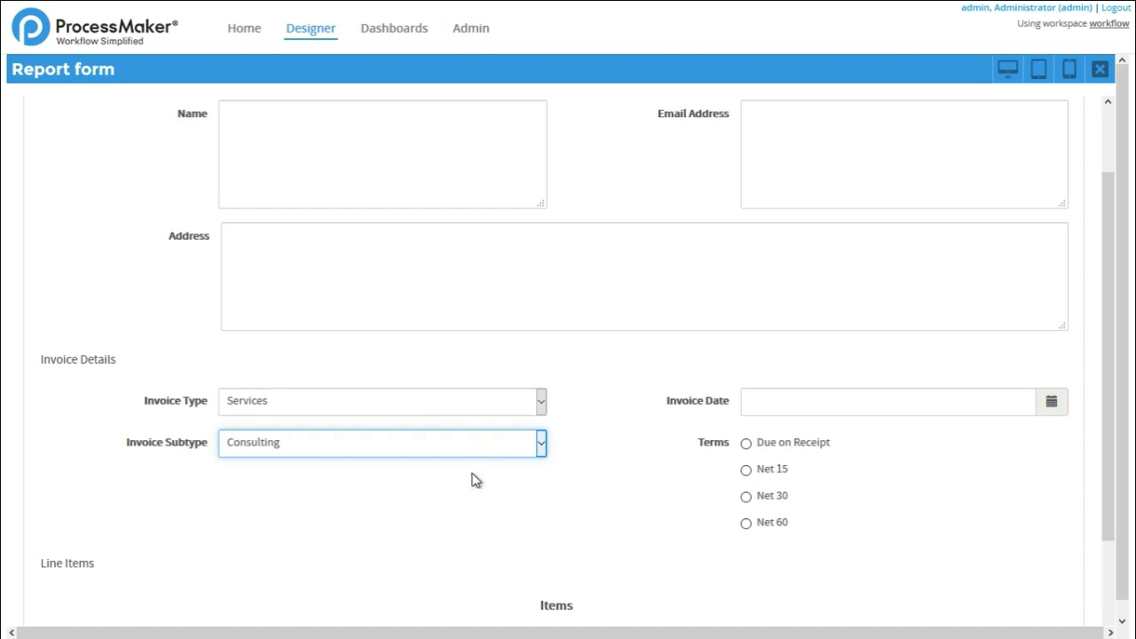
click(636, 424)
scroll(636, 418, up, 1)
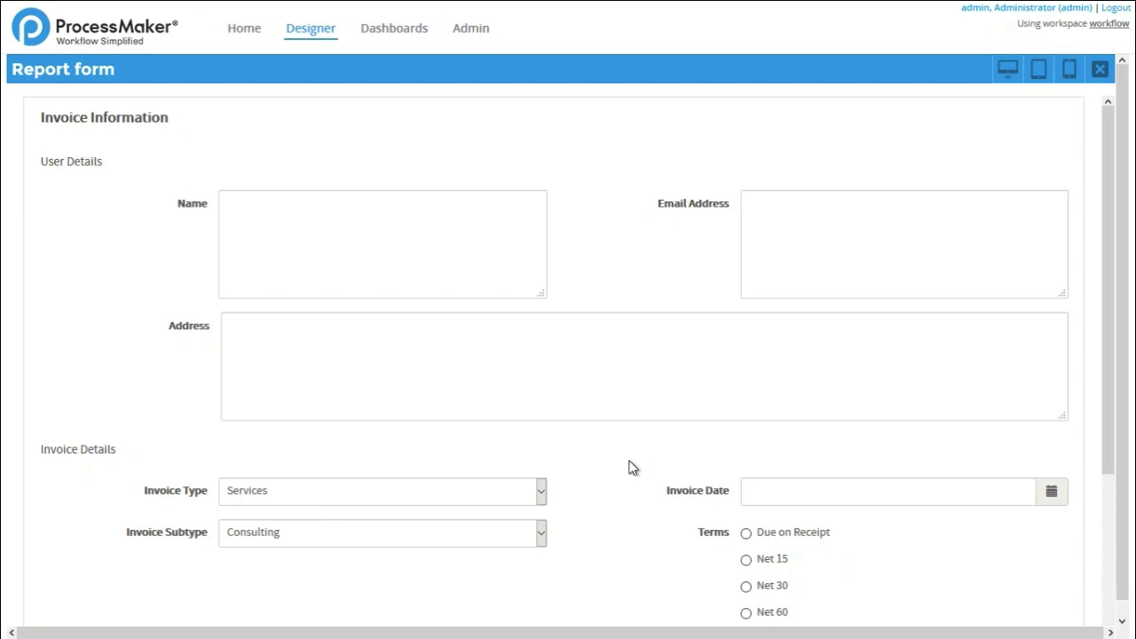
click(1099, 71)
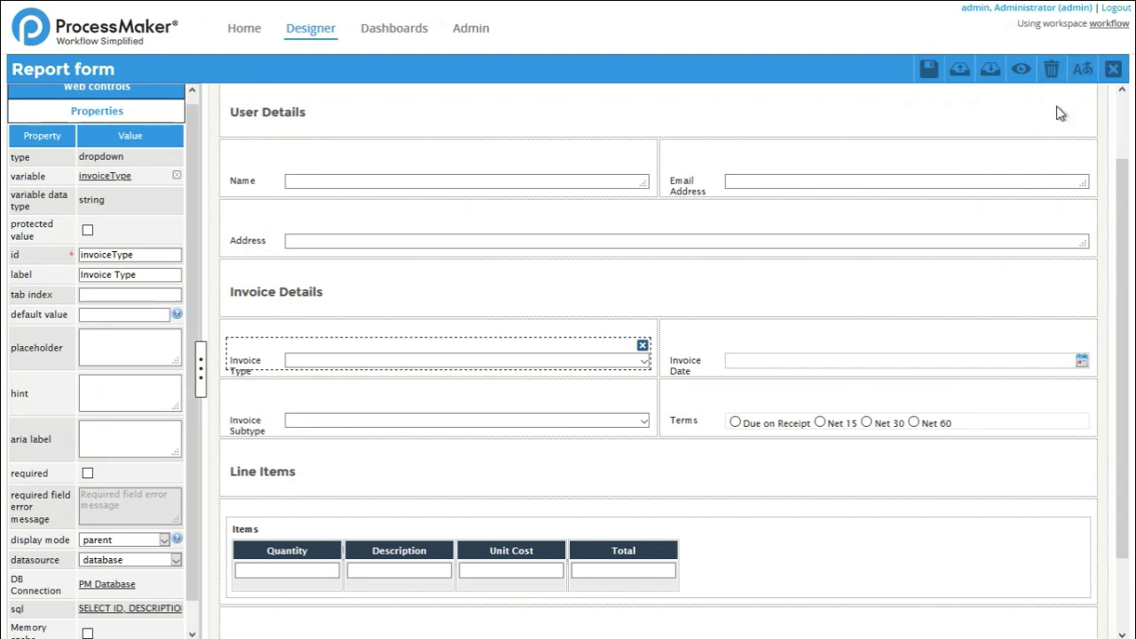
click(1112, 71)
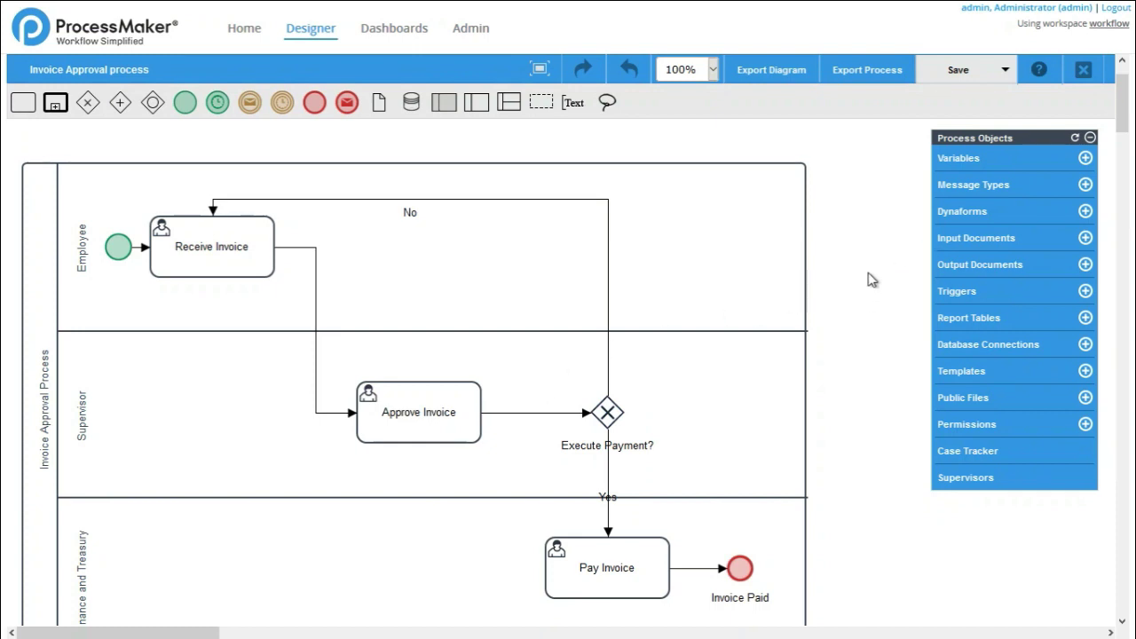
Reopen the Report form from the process's dynaforms to examine its layout, and close it.
click(947, 213)
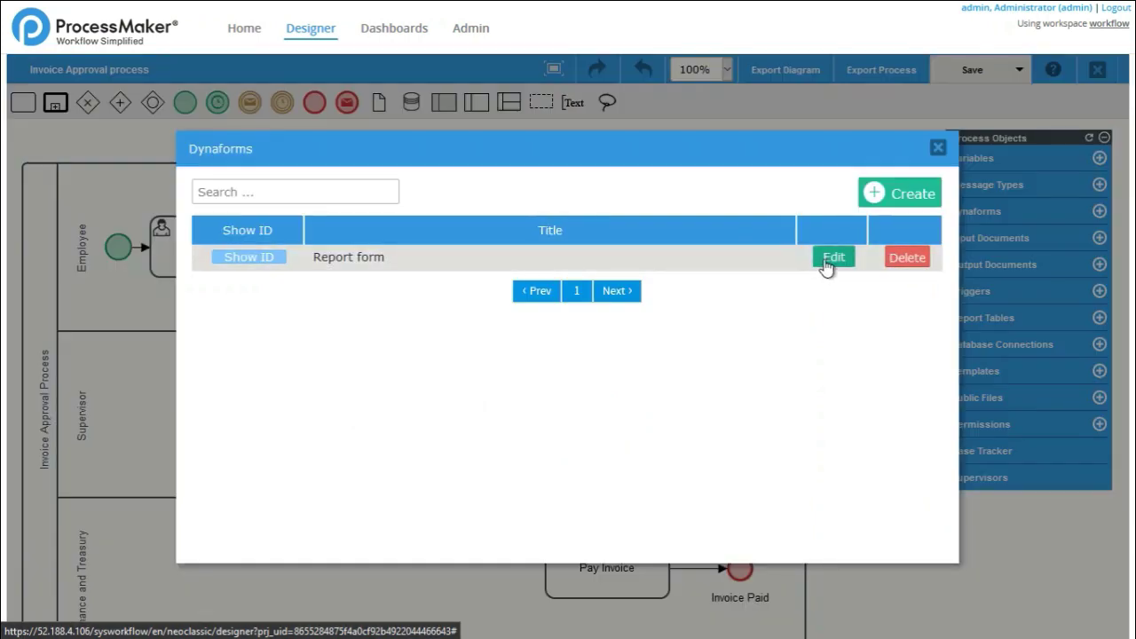
click(833, 258)
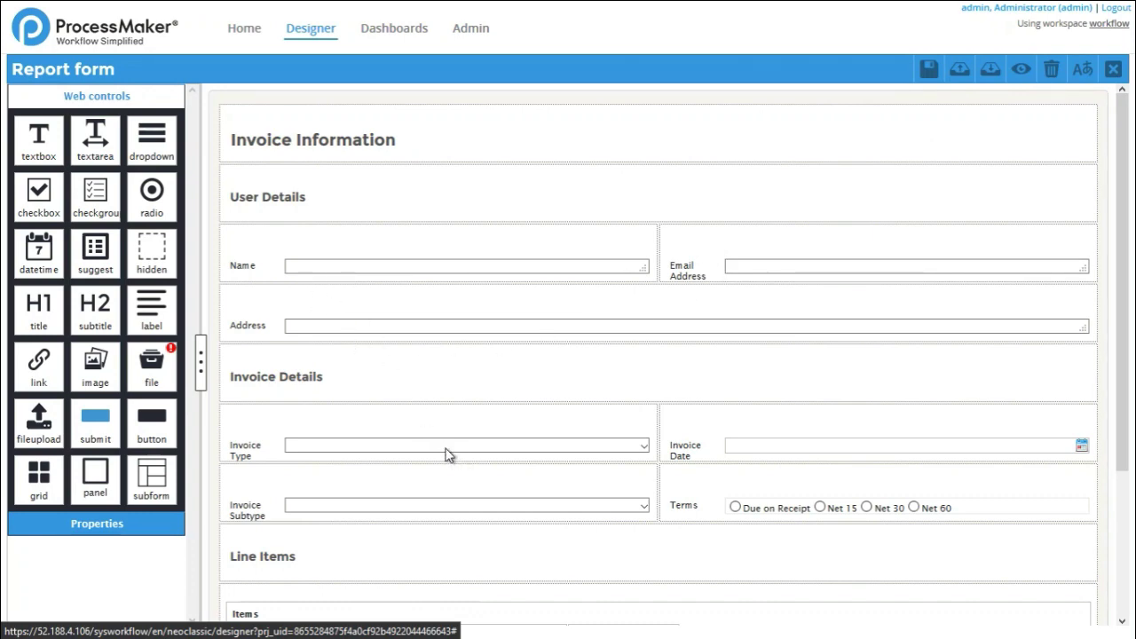
click(1112, 70)
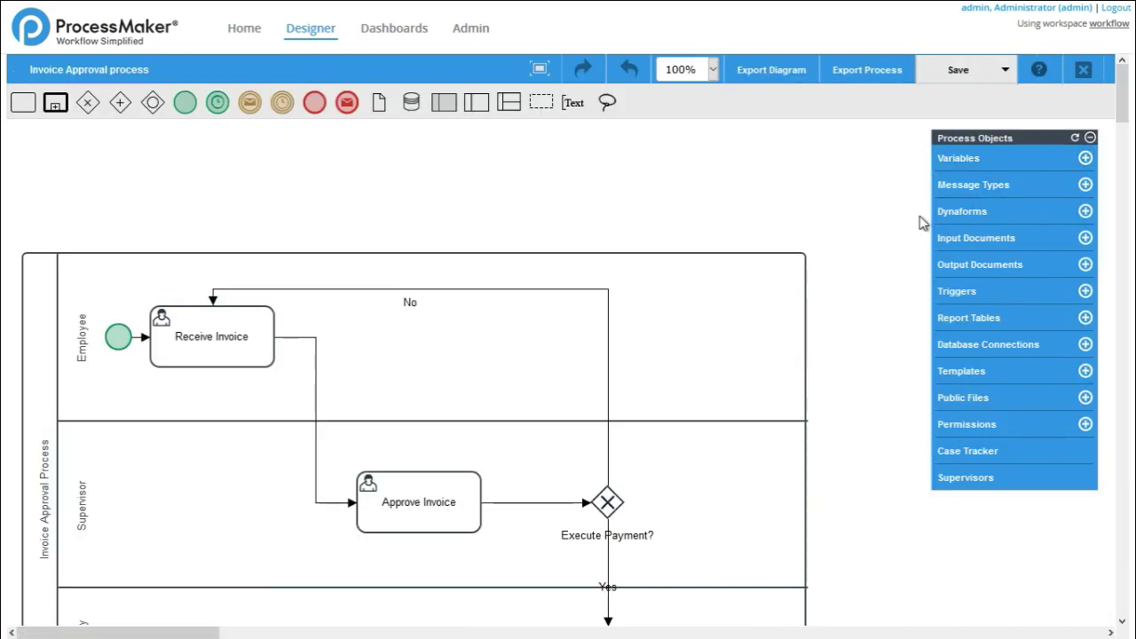
Create and open a blank dynaform titled "Approve Report Form", described as a supervisor reviewing invoice details and item descriptions to approve or reject the reported invoice.
click(979, 218)
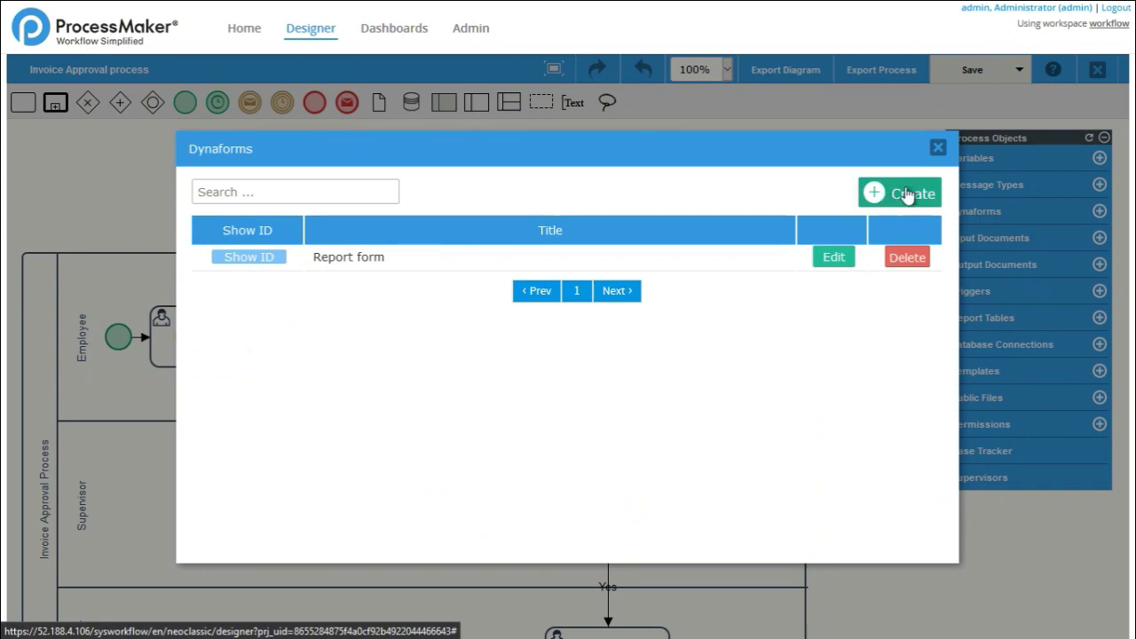
click(903, 195)
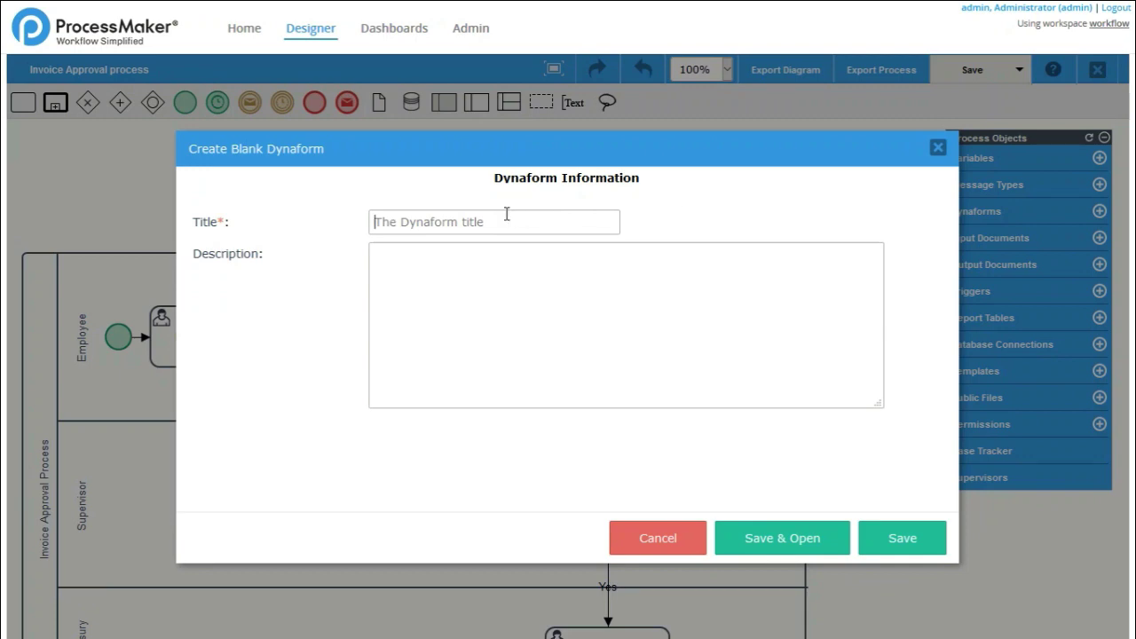
text(Approve Report Form)
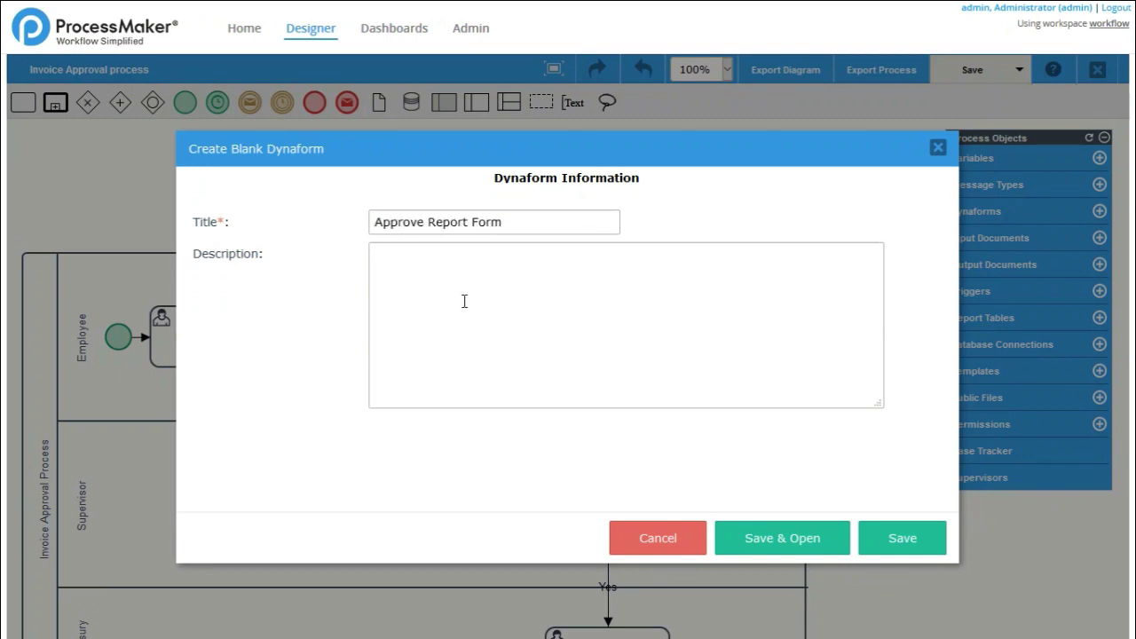
click(464, 301)
text(A supervisor reviews the invoice details and a desc)
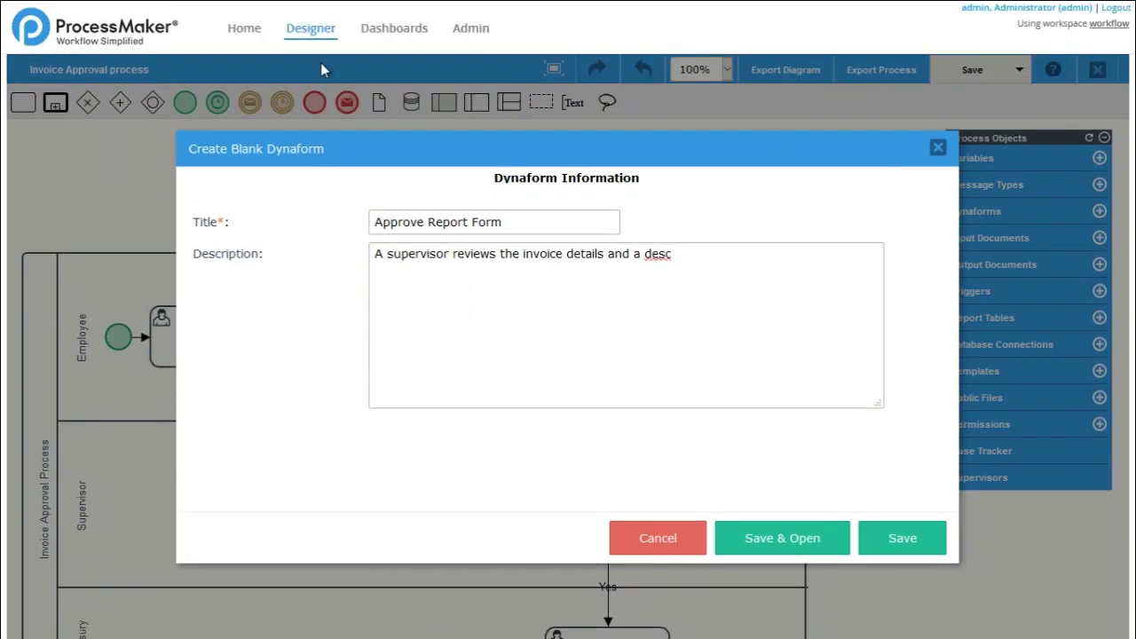
text(ription of each item included in the invoice in order to approve of reject the reported invoice.)
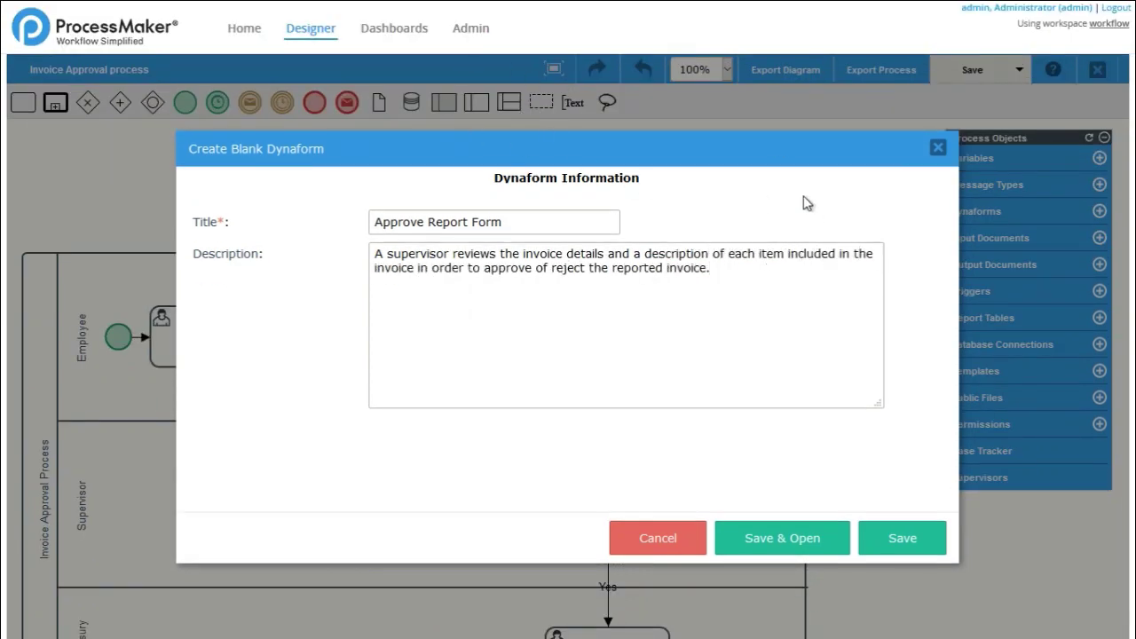
click(774, 552)
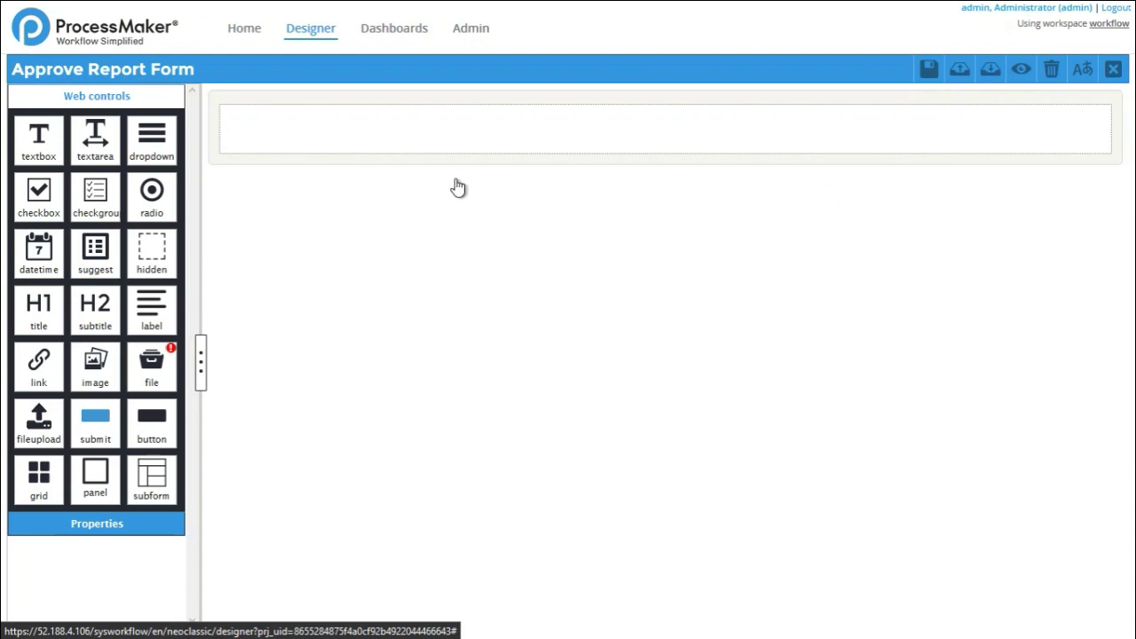
Add a subtitle between the Items grid and the Submit button and label it "Response".
scroll(575, 319, down, 3)
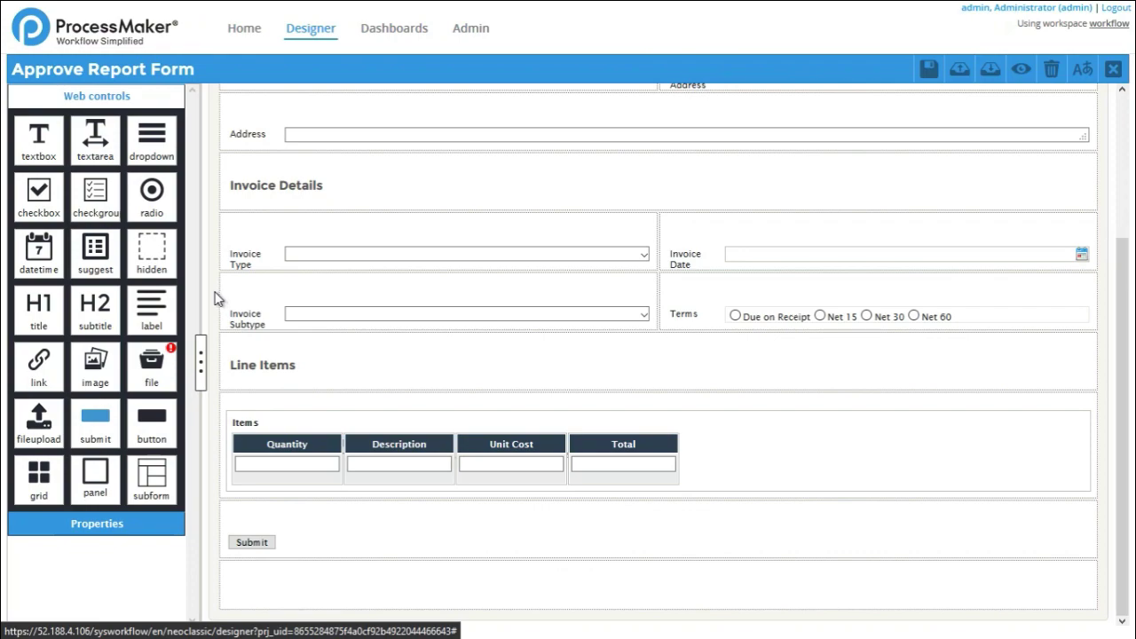
scroll(216, 298, up, 3)
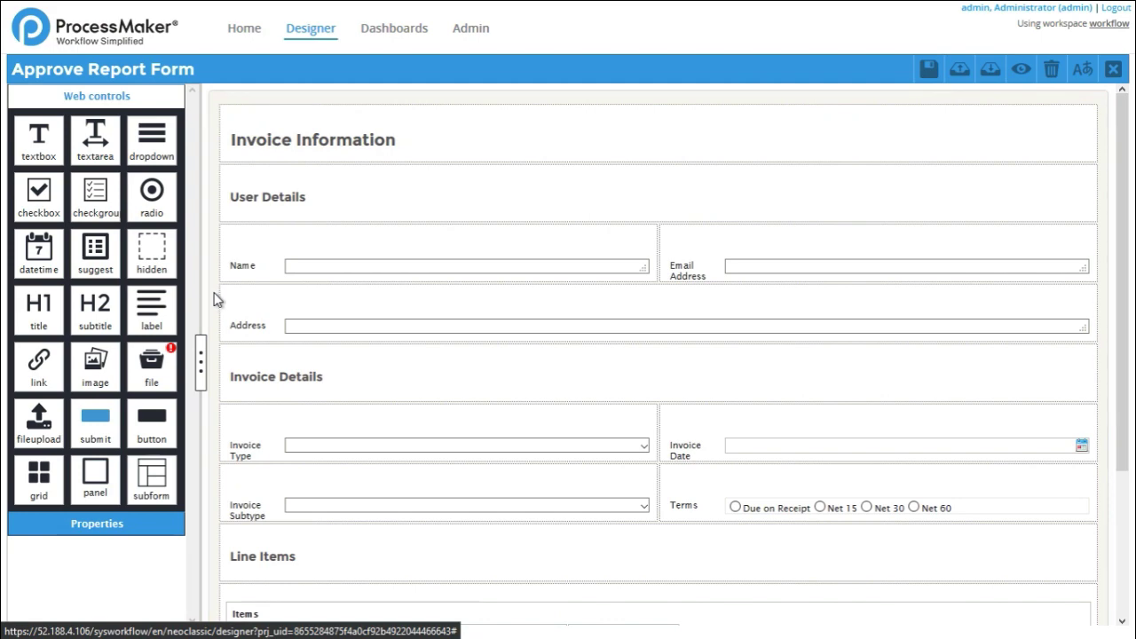
scroll(215, 299, down, 3)
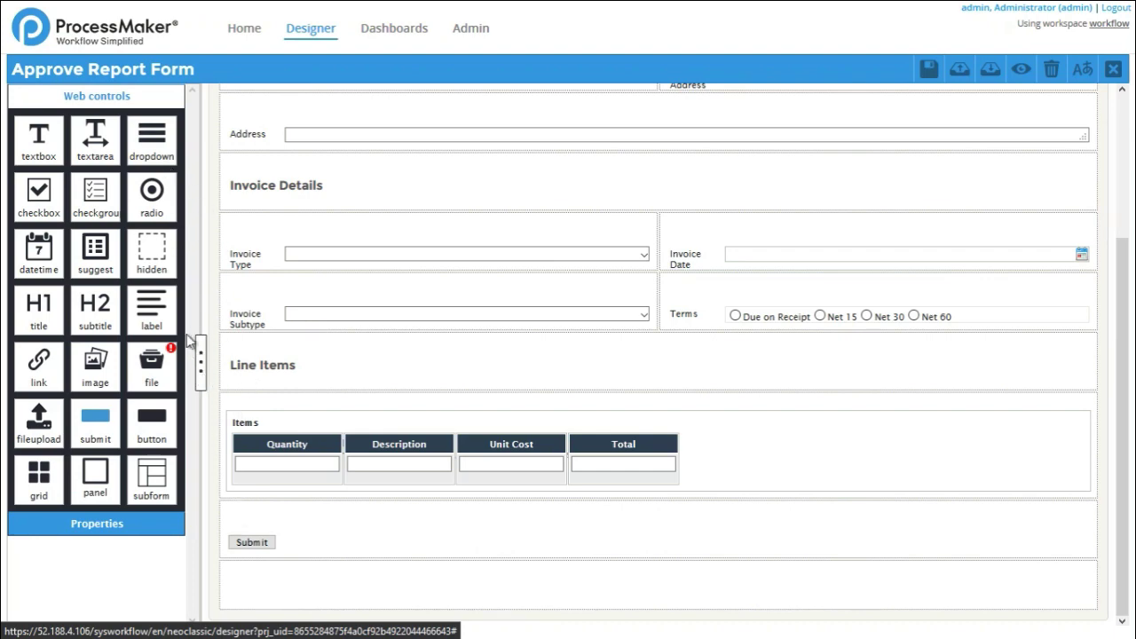
drag(96, 311, 271, 521)
click(342, 527)
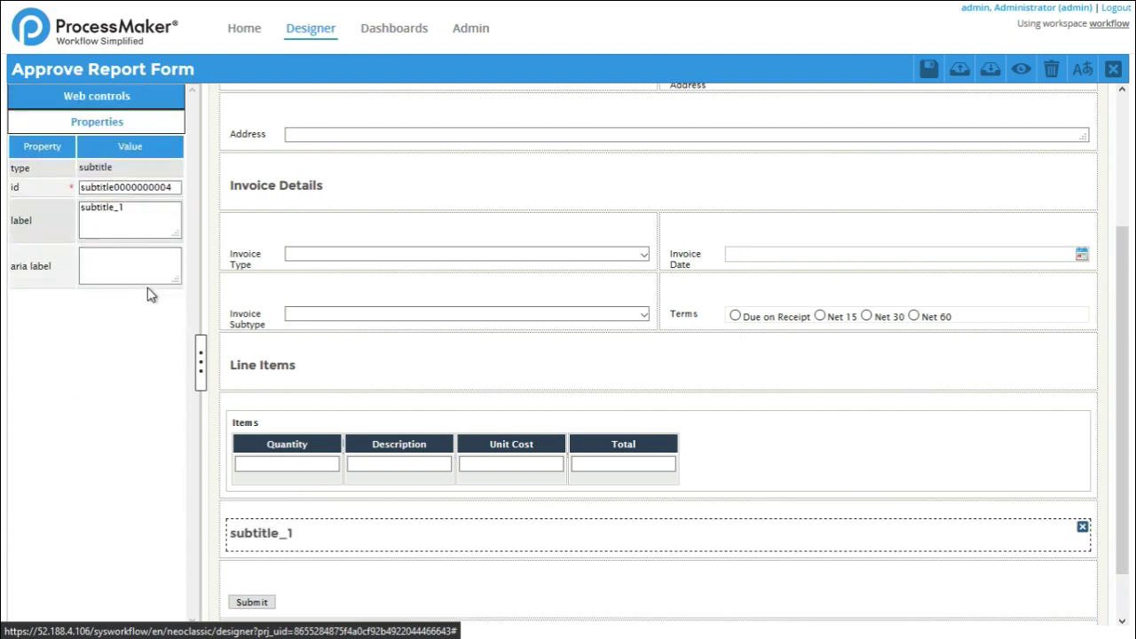
double_click(138, 213)
text(Resp)
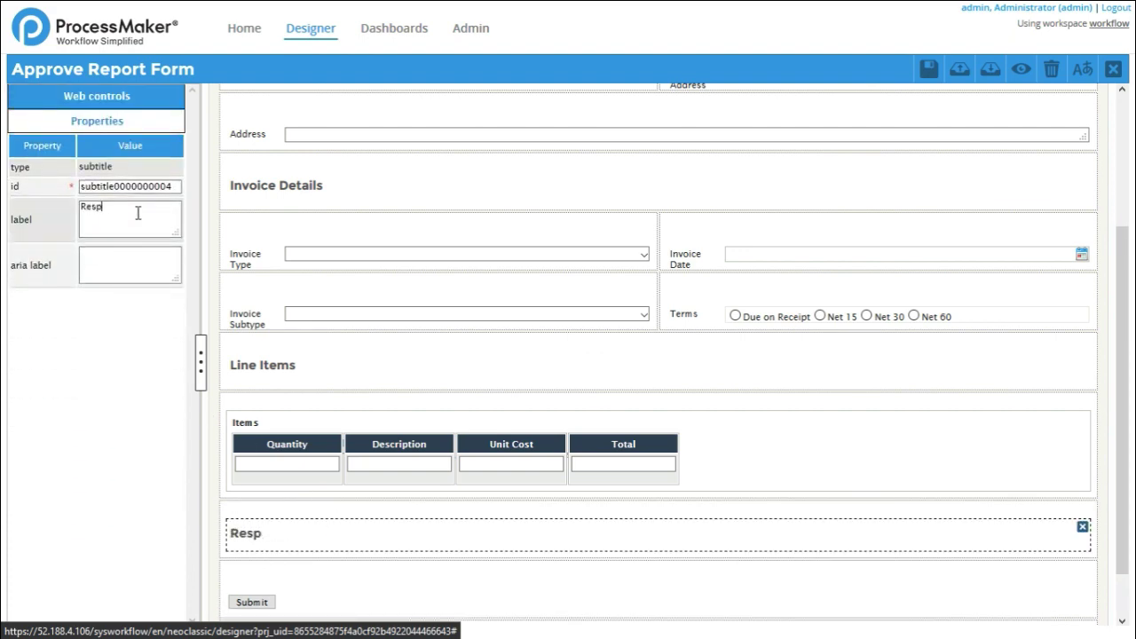
text(onse)
Add a dropdown between the Response subtitle and the Submit button, linked to the existing variable invoiceApproves.
scroll(375, 317, down, 1)
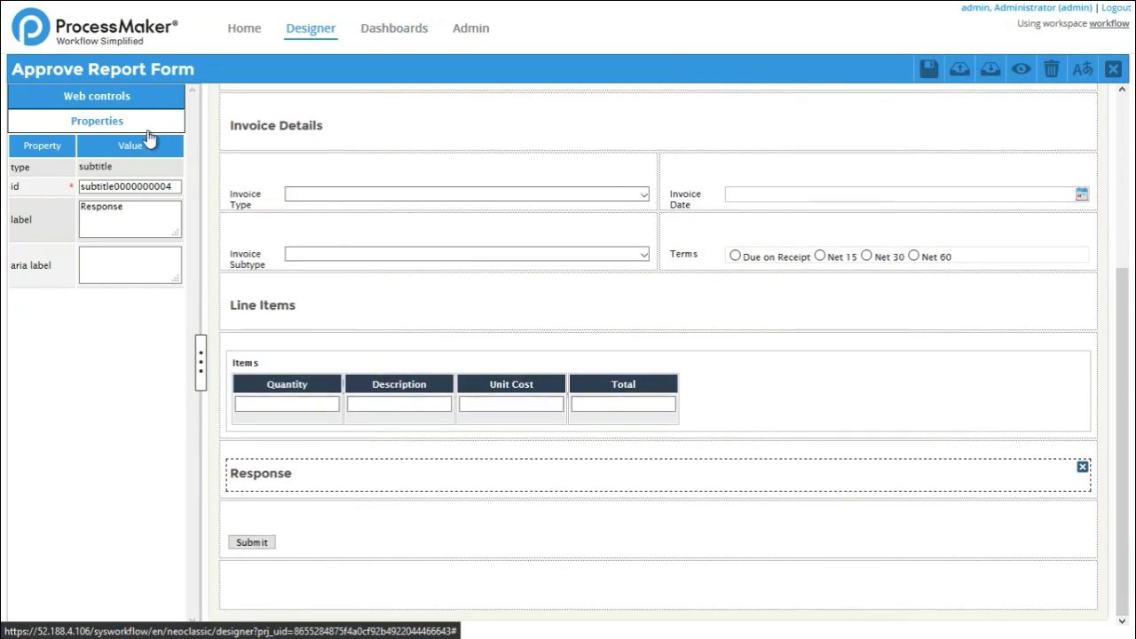
click(135, 96)
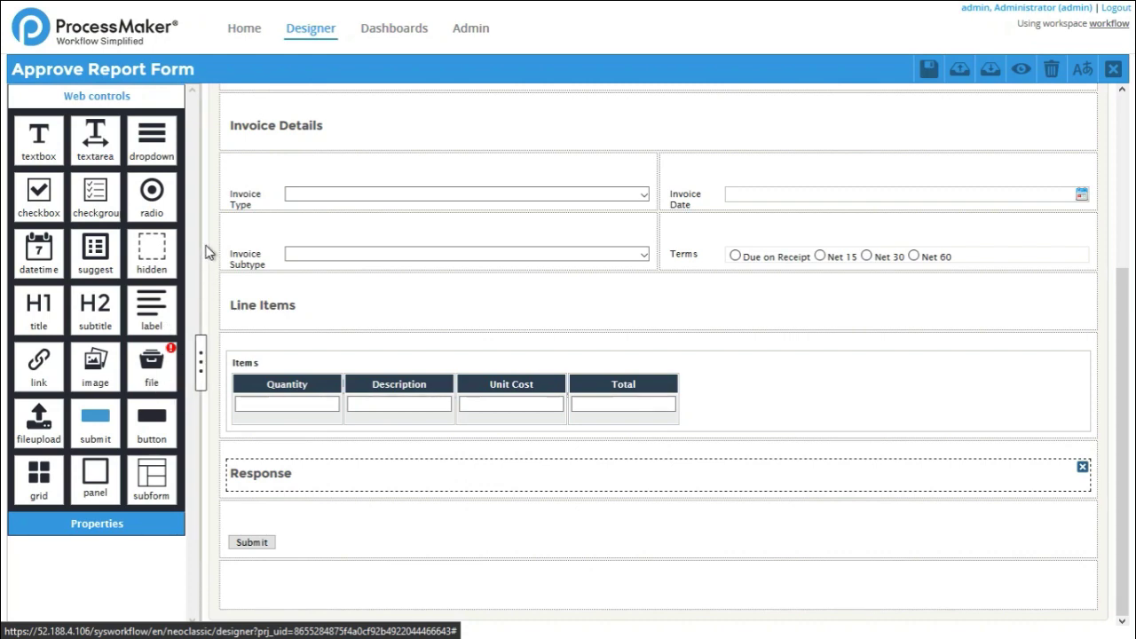
drag(154, 133, 266, 523)
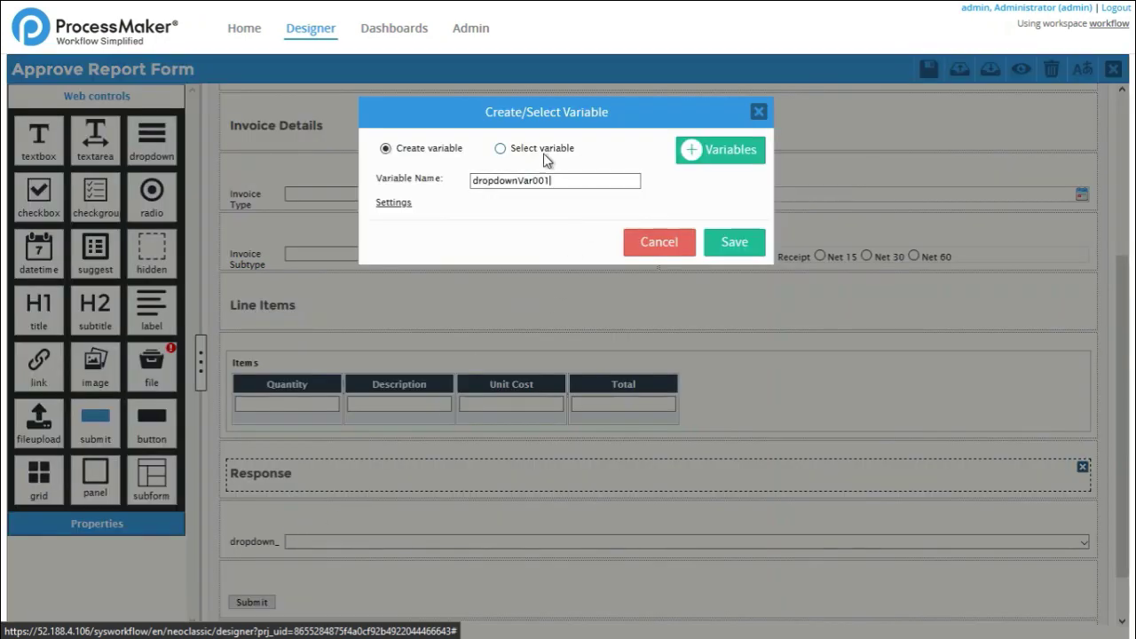
click(501, 149)
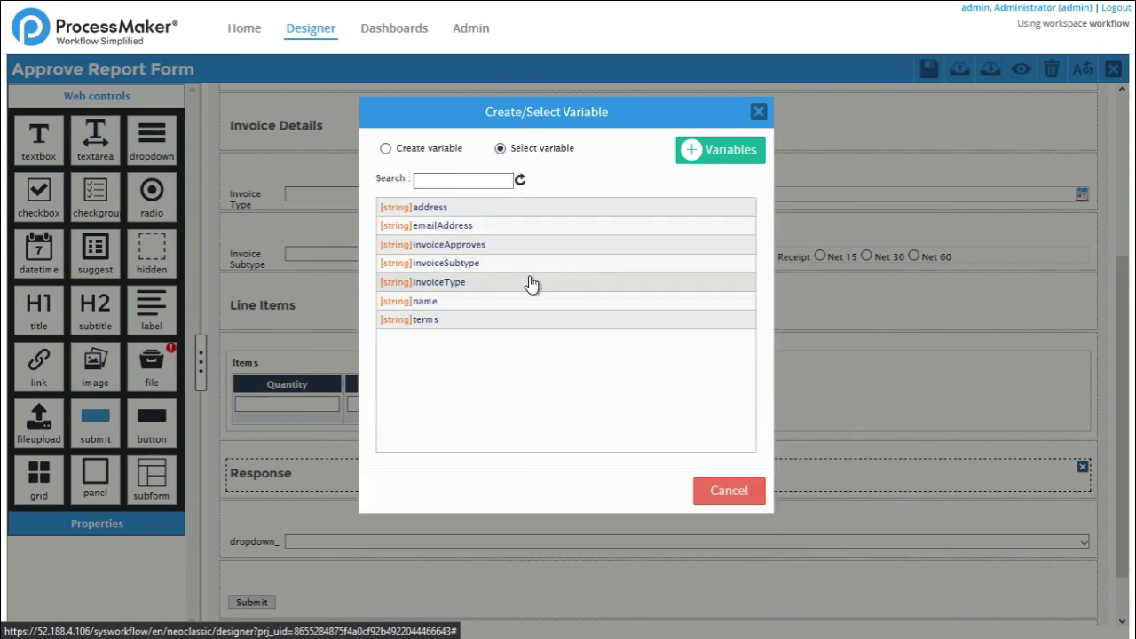
click(547, 246)
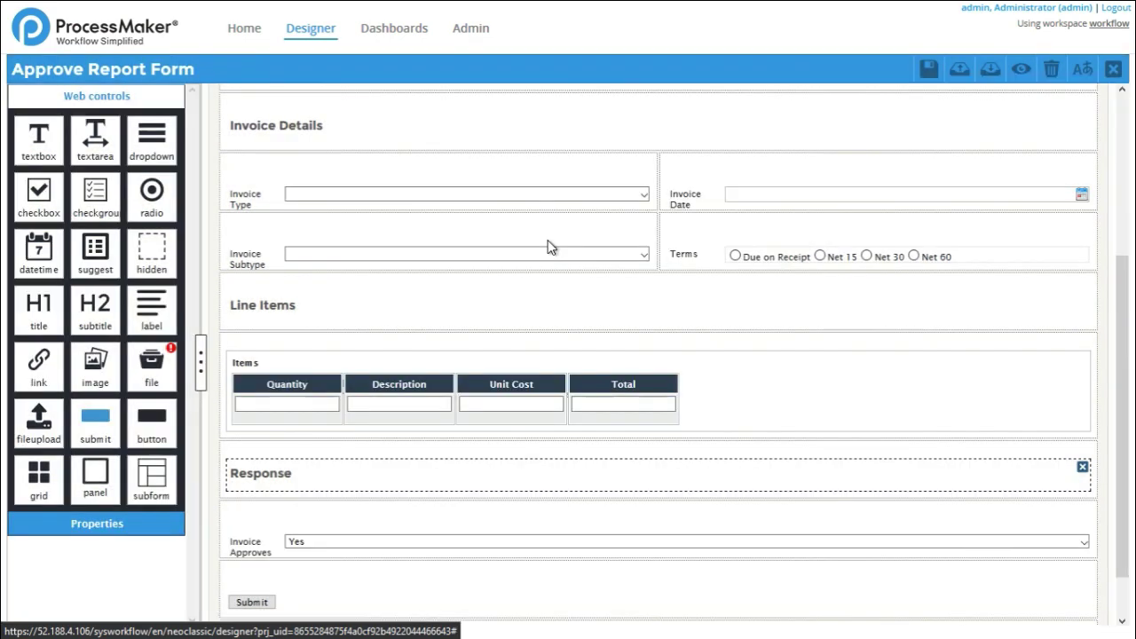
click(548, 246)
Set the label of the dropdown below the Response subtitle to "Approve Invoice?".
click(255, 545)
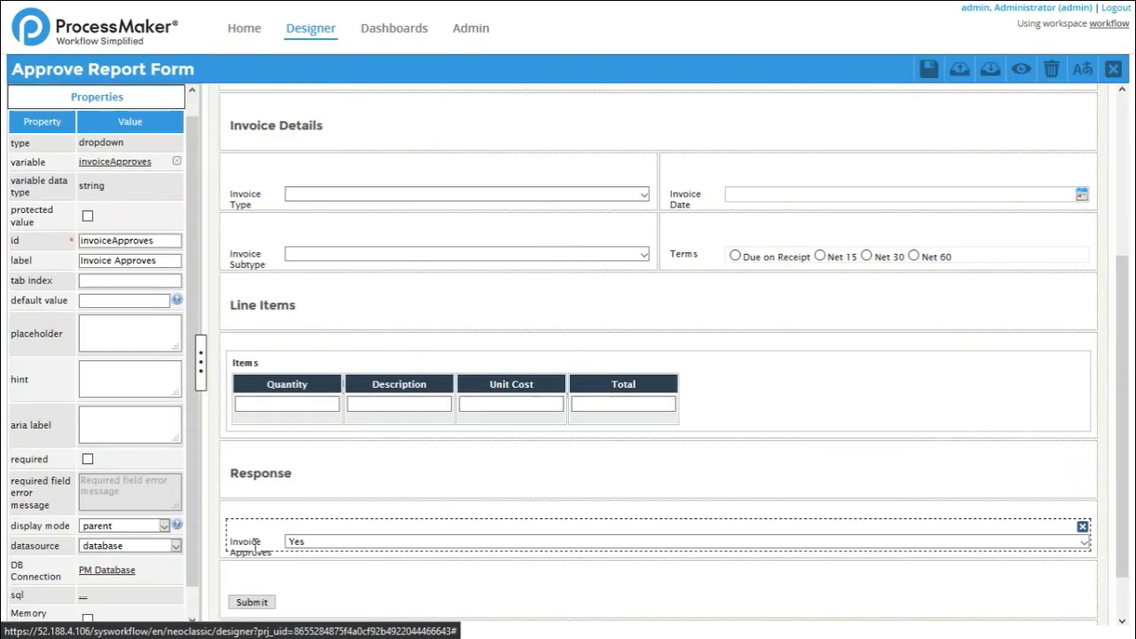
triple_click(137, 259)
text(Approve Invoice?)
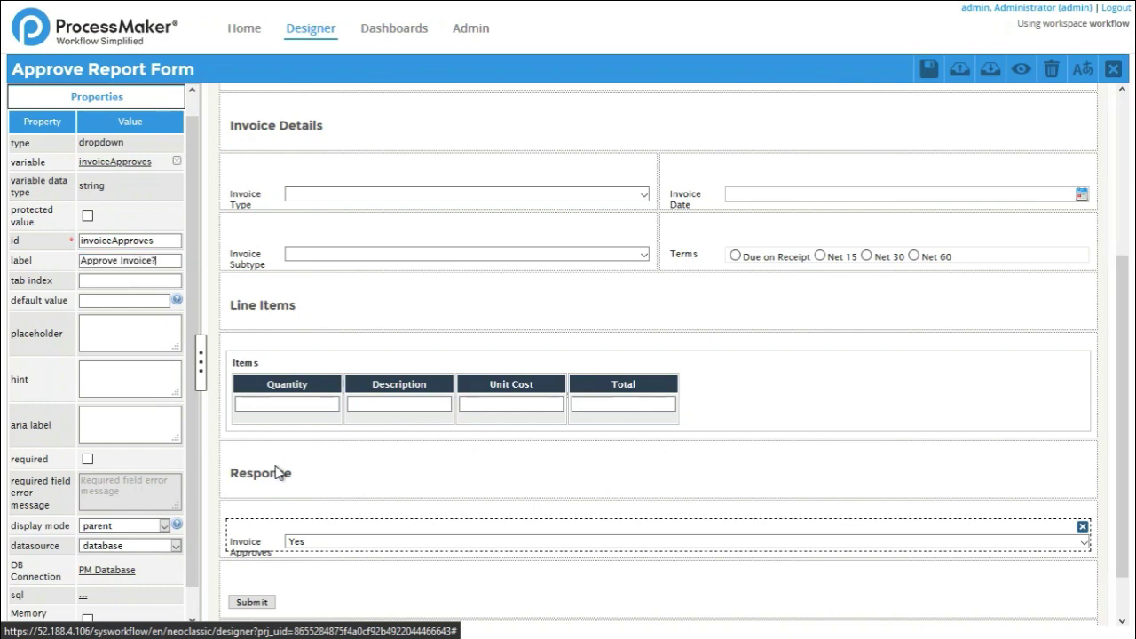
click(317, 500)
click(243, 541)
click(253, 479)
click(257, 543)
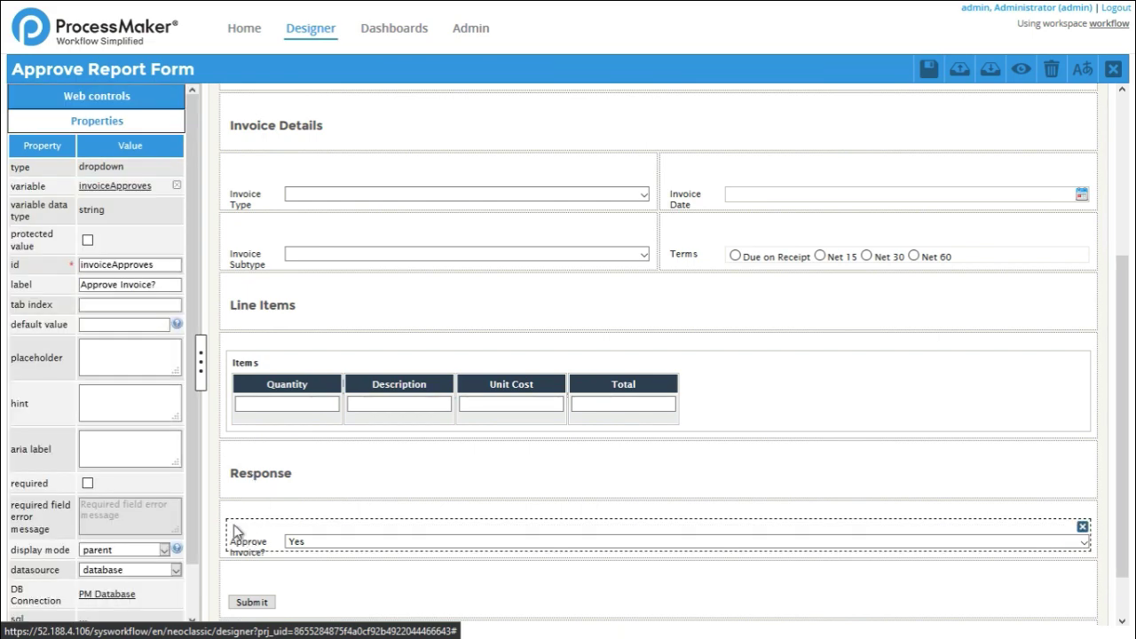
Examine the properties of the Approve Invoice? dropdown and the fields of the Approve Report Form from the user details down to the response.
scroll(132, 470, down, 1)
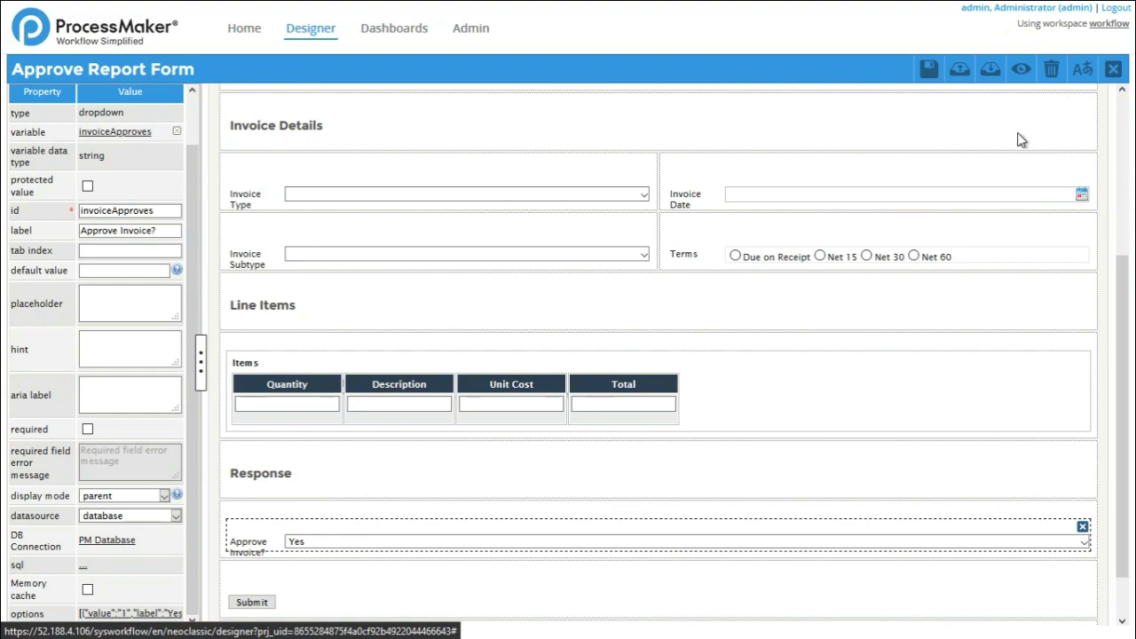
scroll(639, 284, up, 2)
scroll(684, 302, down, 3)
scroll(685, 305, up, 3)
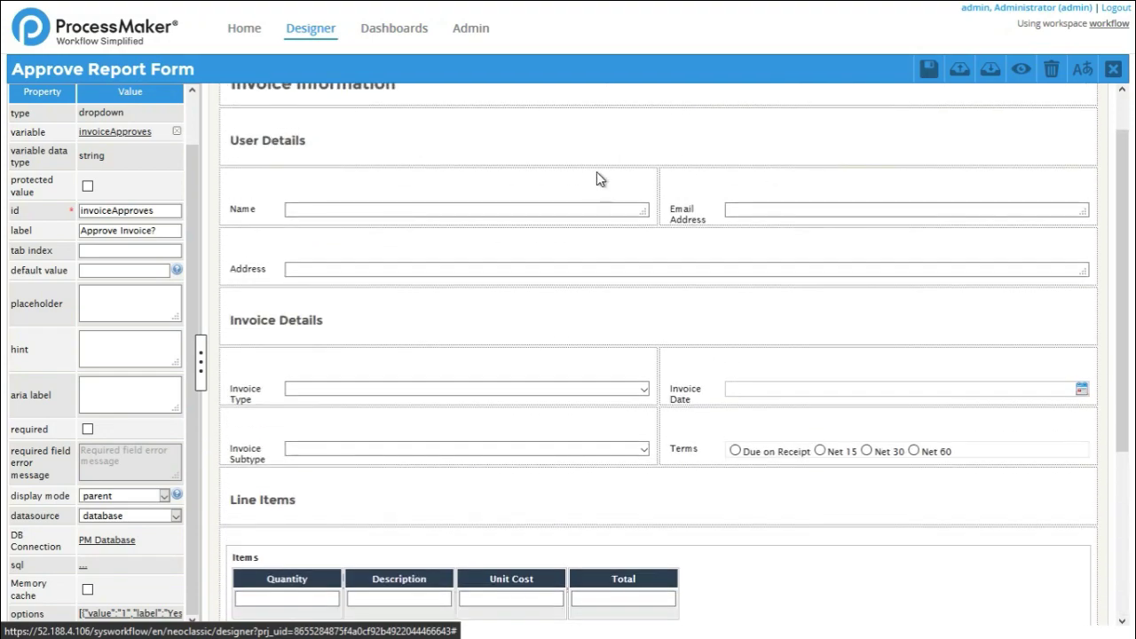
scroll(515, 284, up, 1)
scroll(568, 355, down, 3)
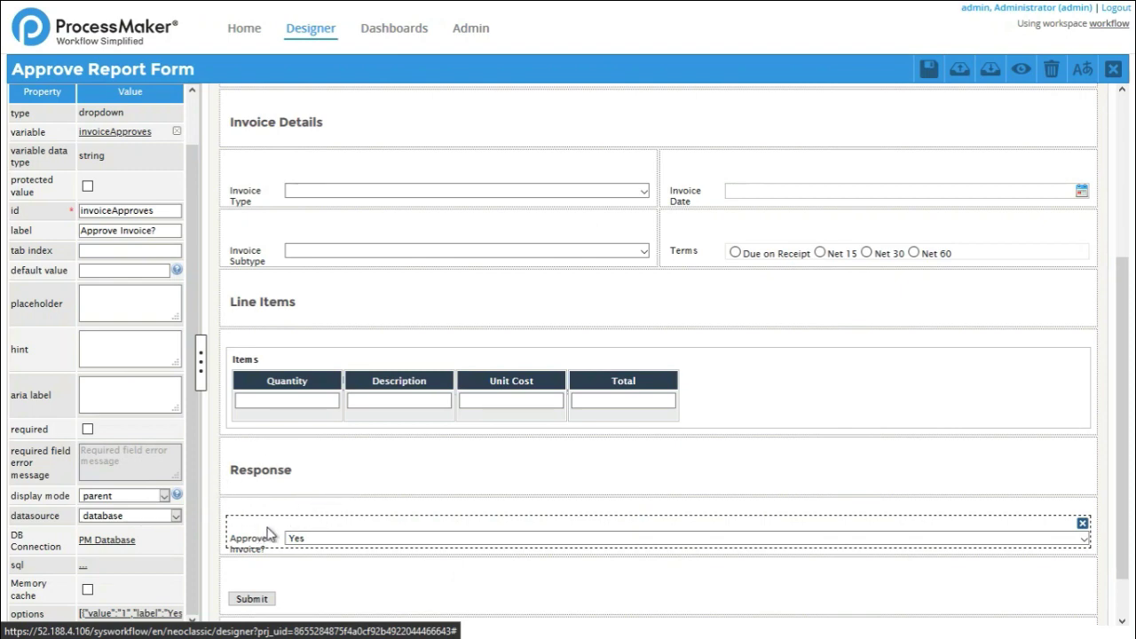
scroll(273, 536, down, 1)
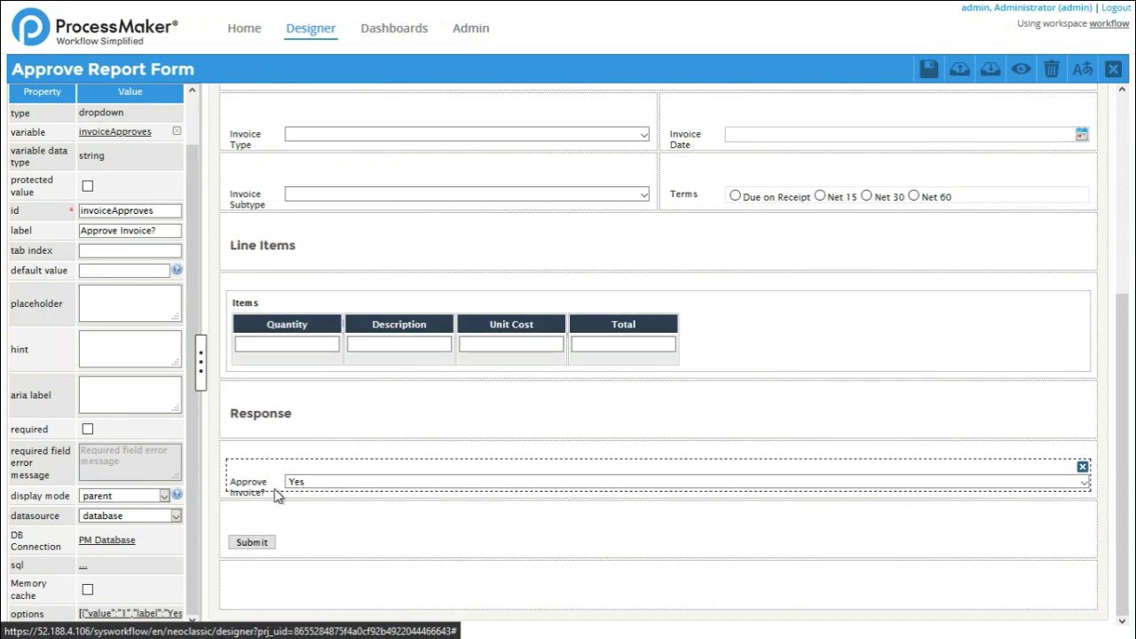
Change the form's overall display mode and set the Approve Invoice? dropdown's own display mode to edit.
click(155, 525)
click(214, 439)
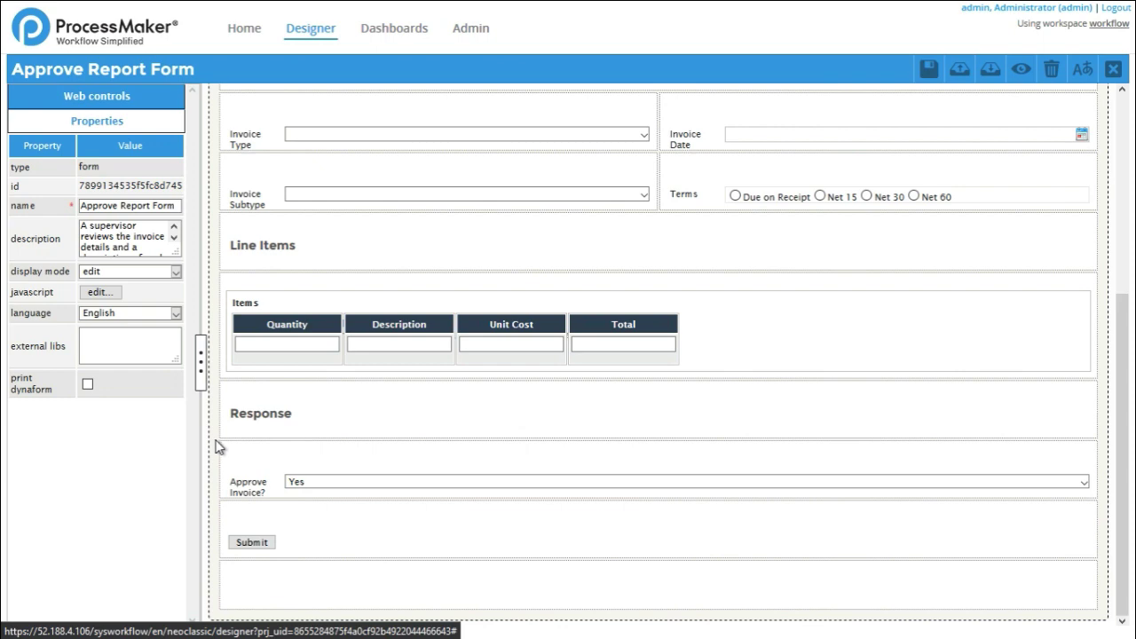
click(174, 278)
click(171, 323)
click(215, 455)
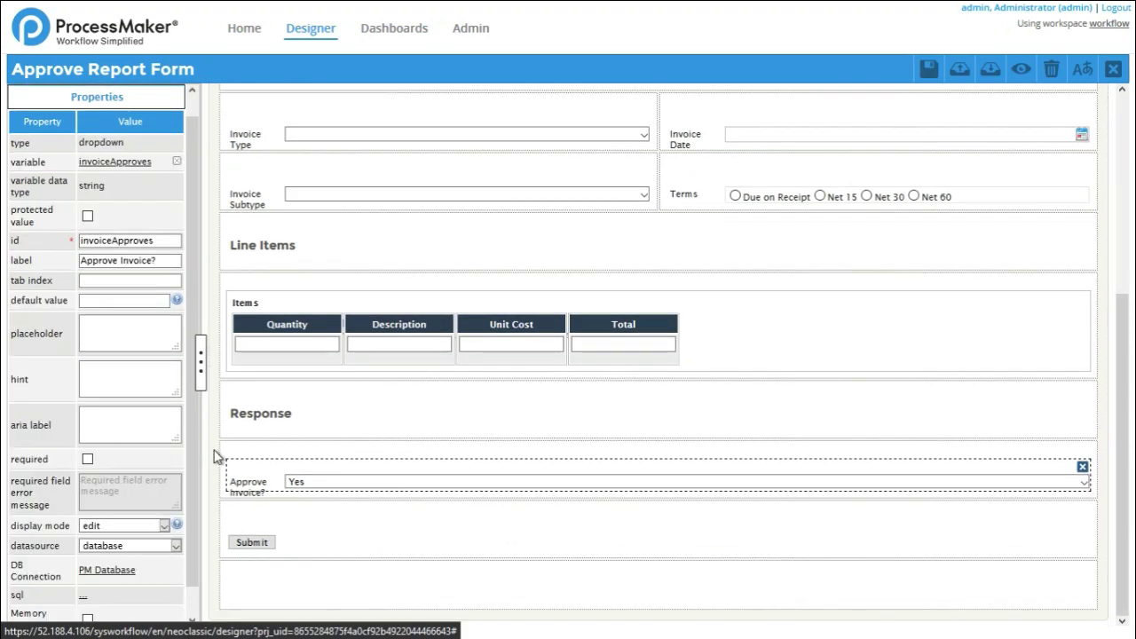
Examine the form's display mode, its fields from user details to response, and the Approve Invoice? dropdown's own display mode.
click(215, 456)
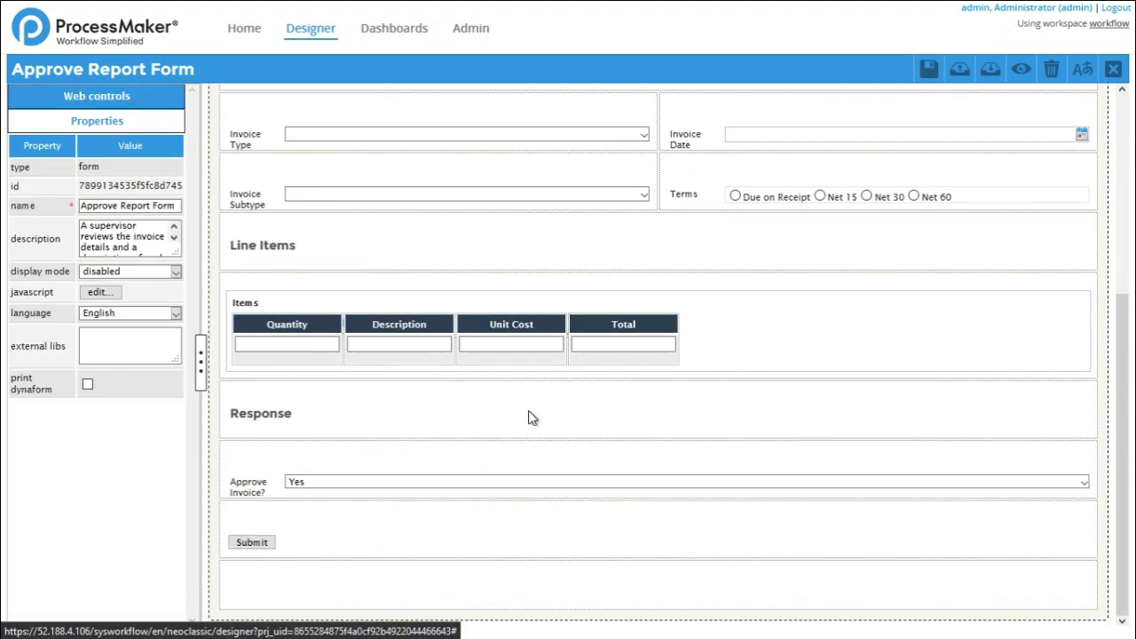
scroll(528, 417, up, 4)
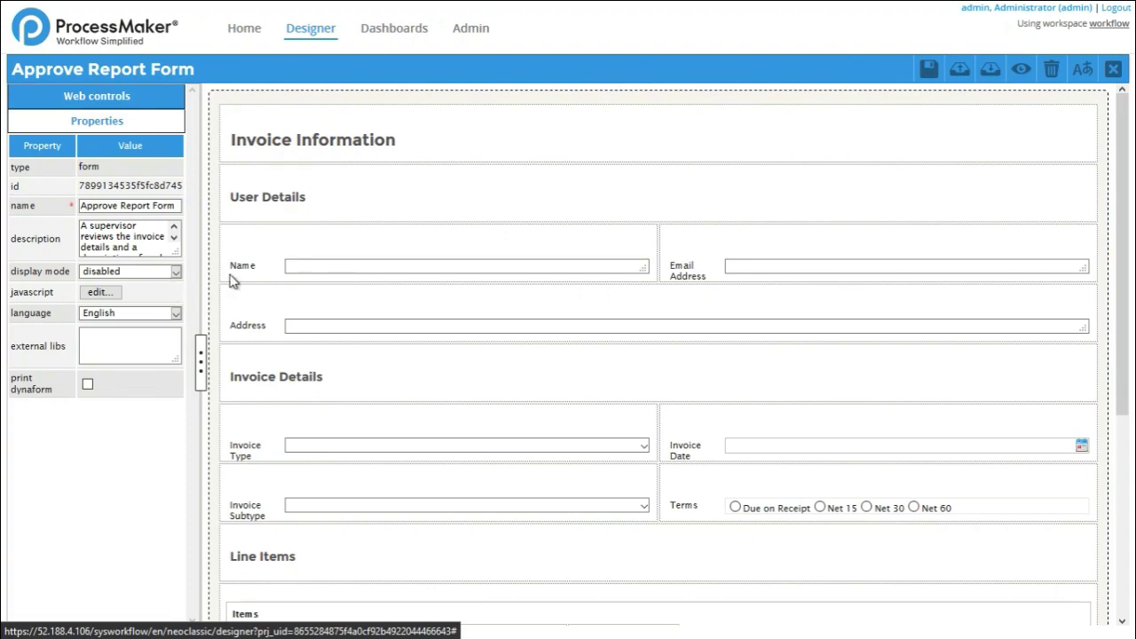
scroll(529, 304, down, 3)
scroll(535, 310, up, 3)
scroll(581, 404, down, 3)
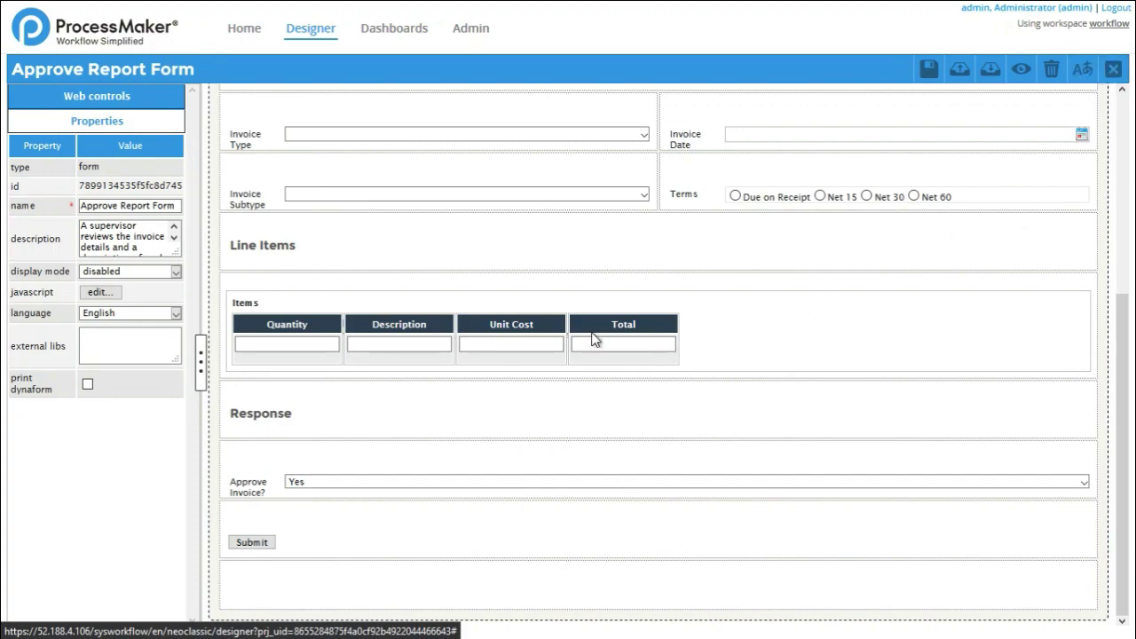
scroll(594, 337, up, 3)
scroll(733, 196, down, 3)
click(255, 484)
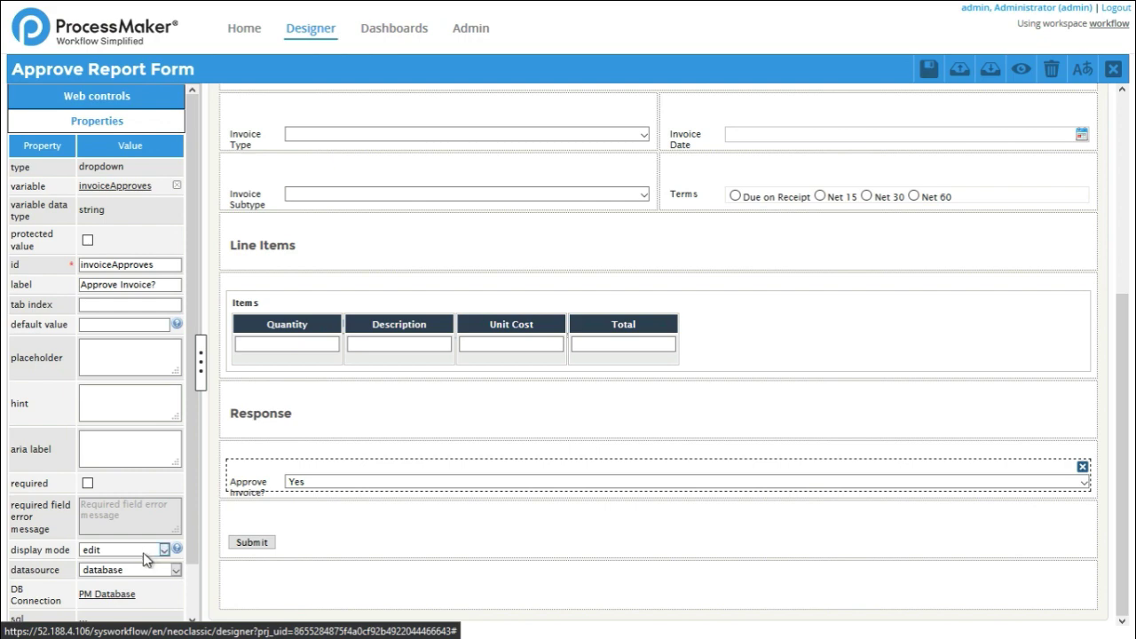
scroll(151, 557, down, 1)
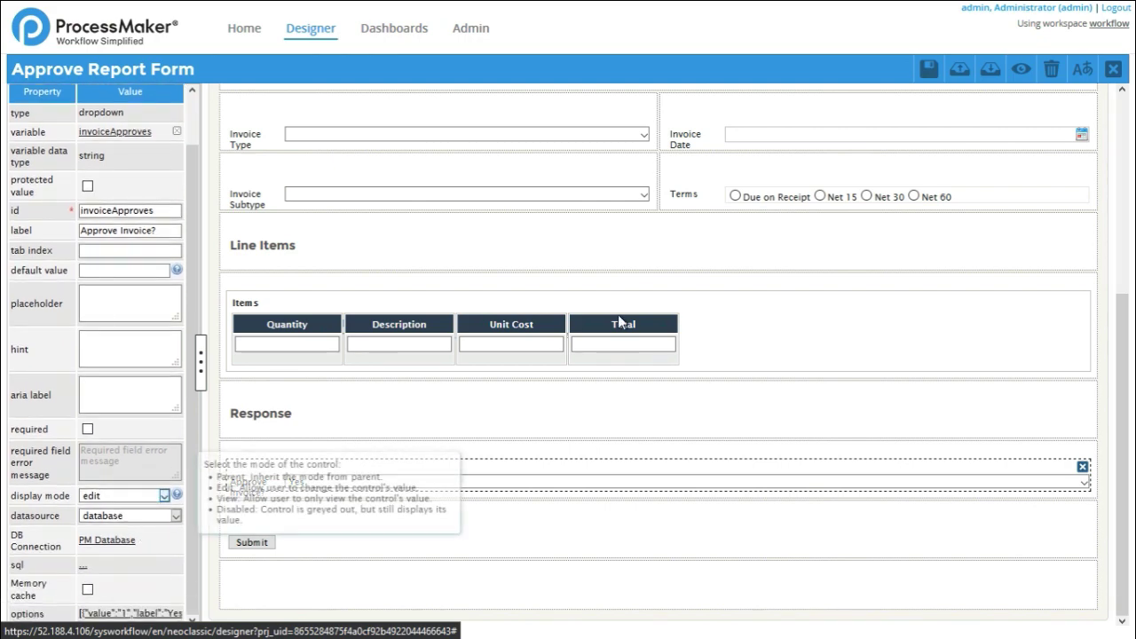
Preview the Approve Report Form and check which fields are editable, from the user details down to the response.
click(1021, 78)
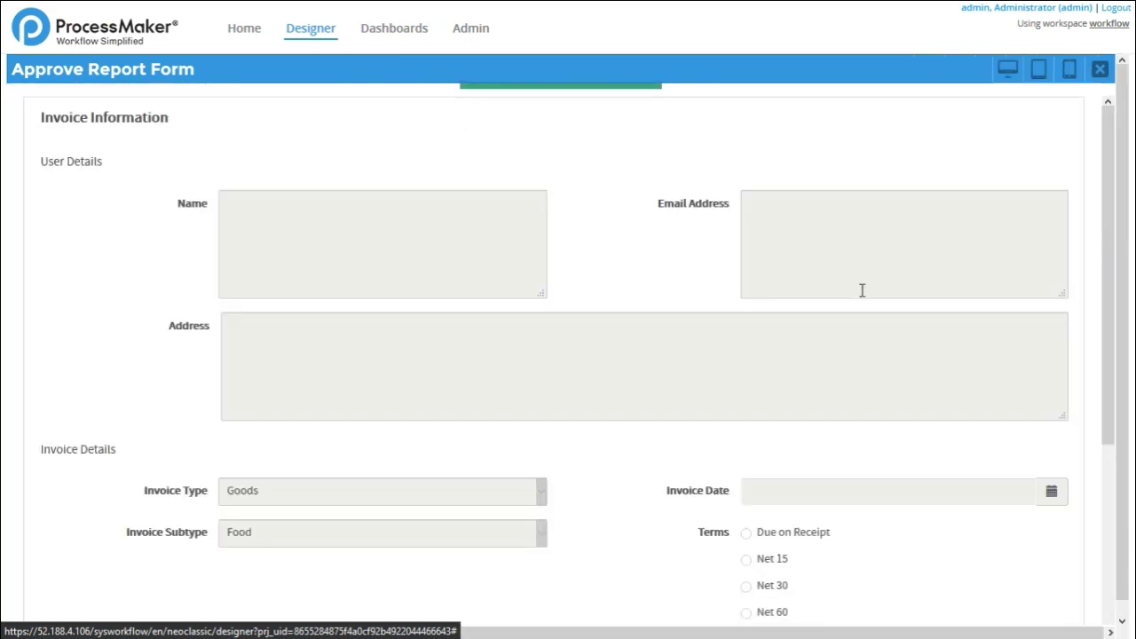
scroll(862, 290, down, 2)
scroll(811, 327, up, 2)
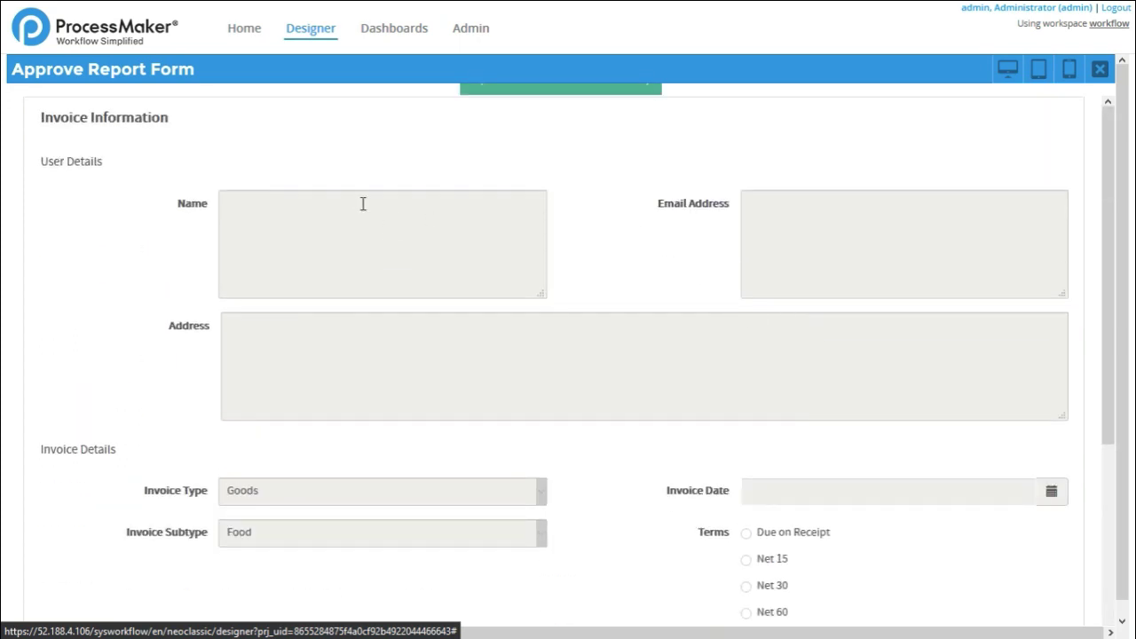
scroll(725, 380, down, 3)
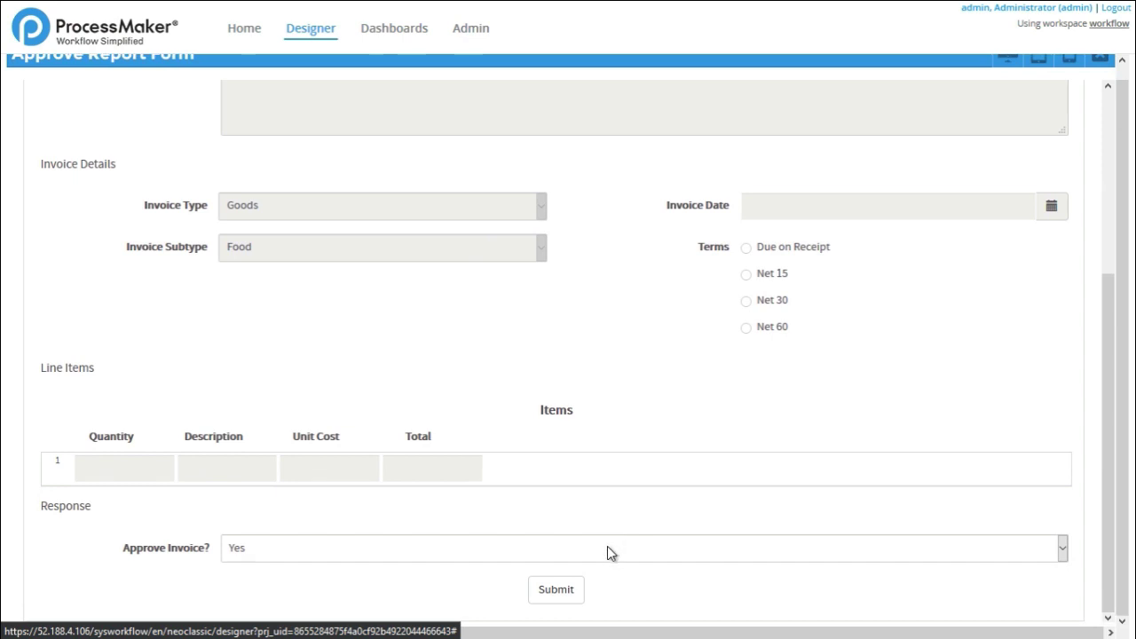
Test the previewed form by submitting it with Approve Invoice? set to No, and close the preview.
click(607, 546)
click(603, 590)
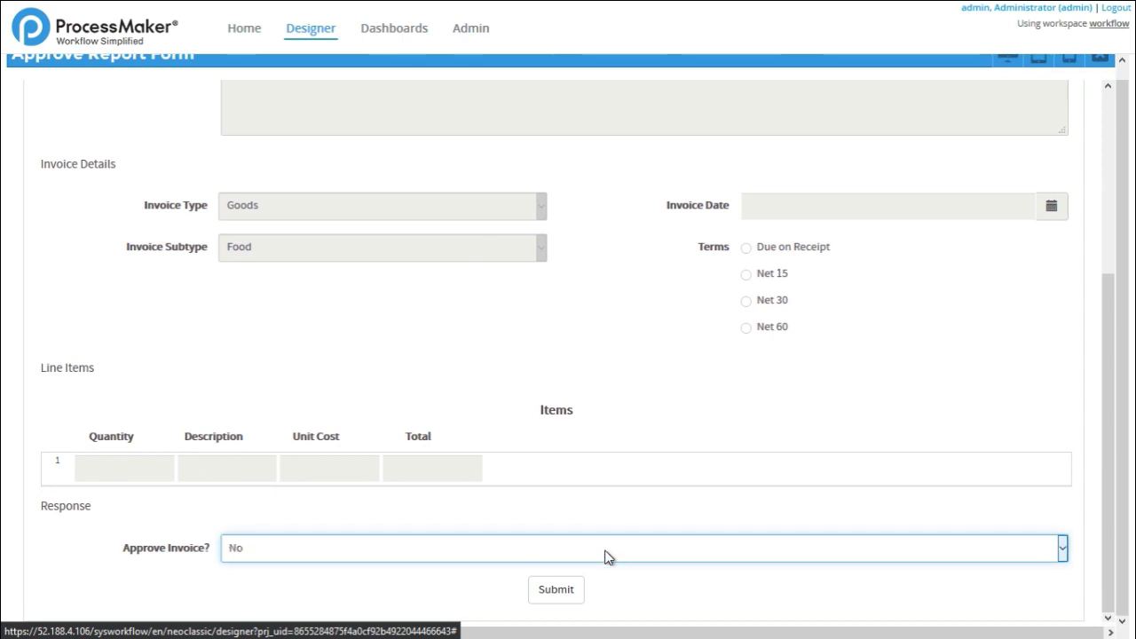
click(607, 557)
click(604, 591)
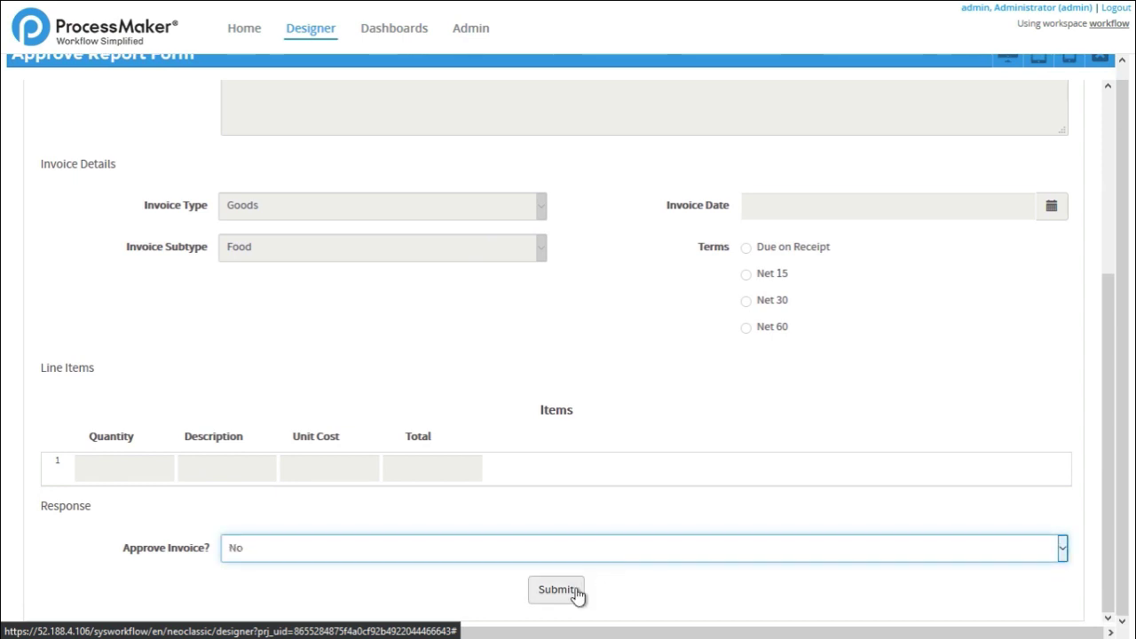
click(557, 590)
scroll(920, 418, up, 3)
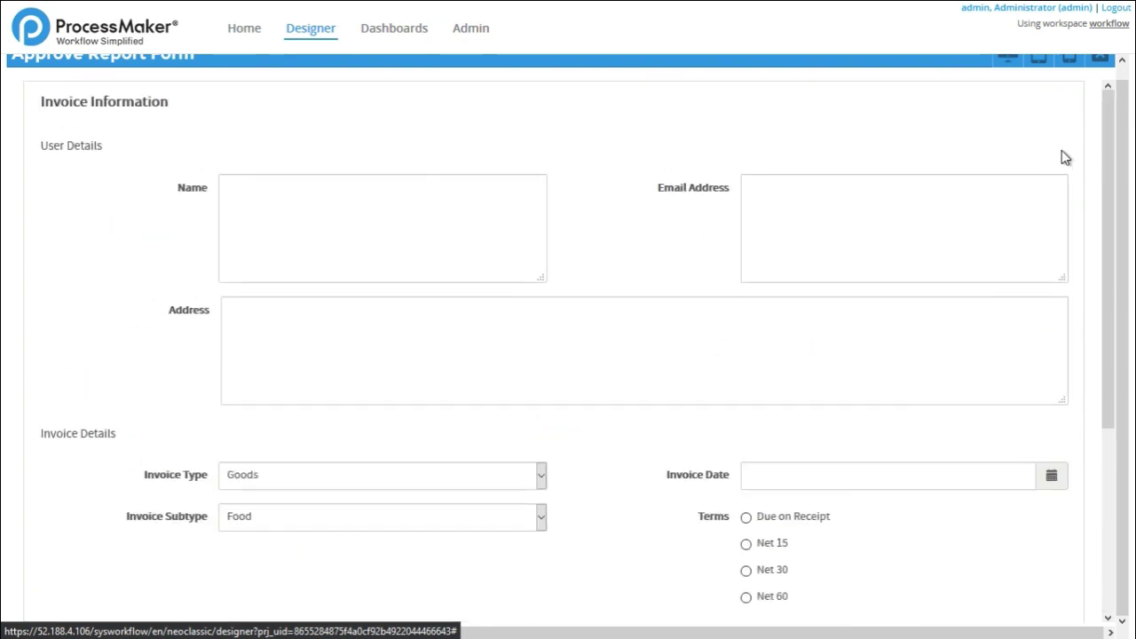
click(1099, 71)
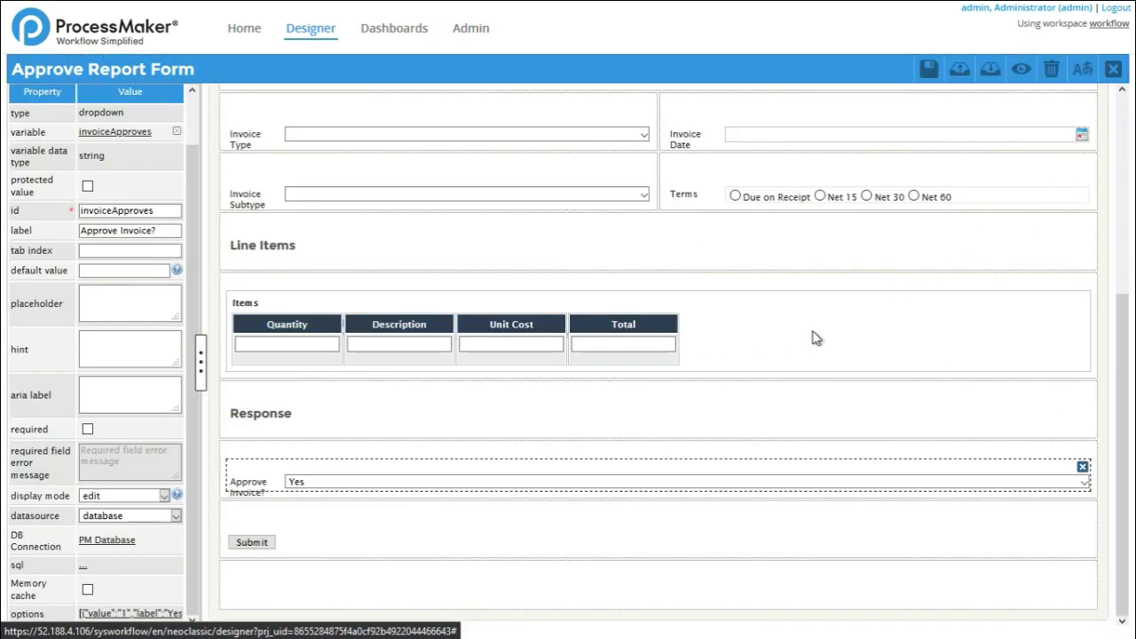